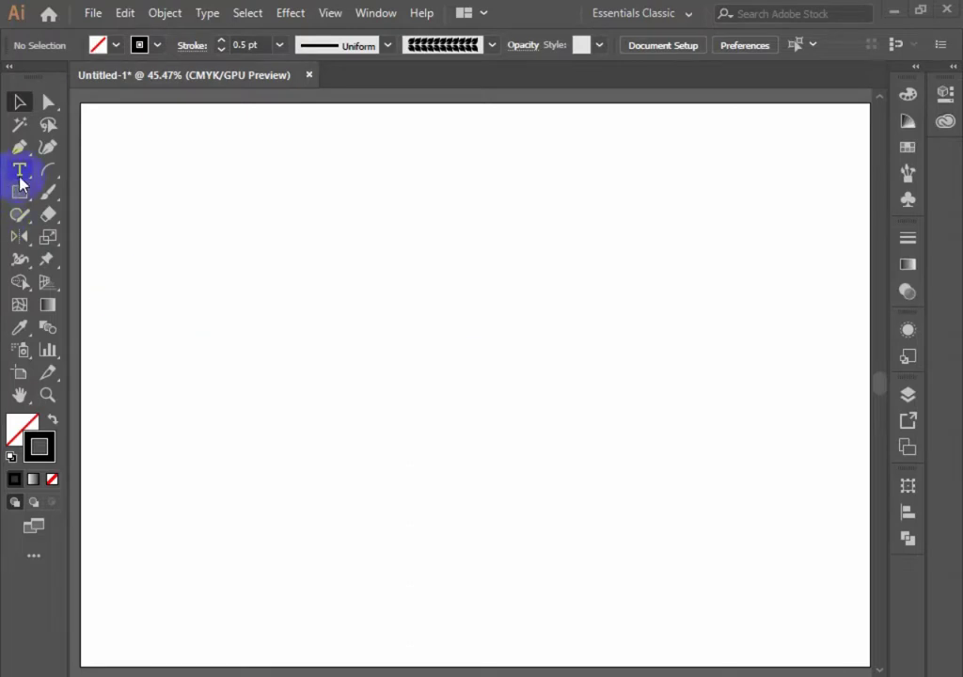
# Look through the line and rotate/reflect tool groups and make Line Segment the current tool of its group
pyautogui.rightClick(47, 188)
pyautogui.rightClick(52, 176)
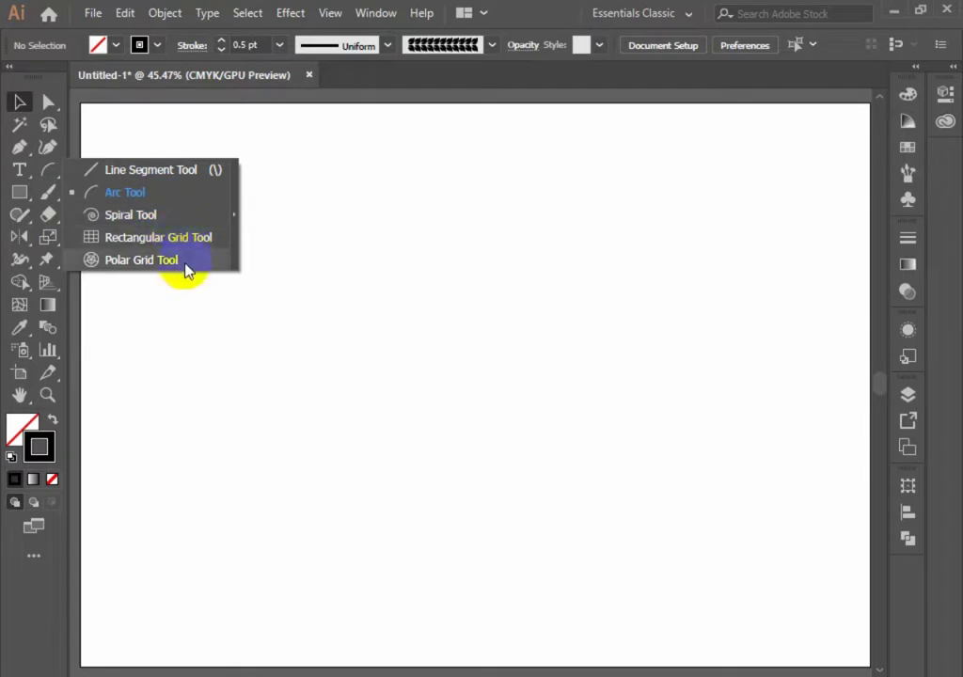
pyautogui.moveTo(21, 241); pyautogui.dragTo(55, 247)
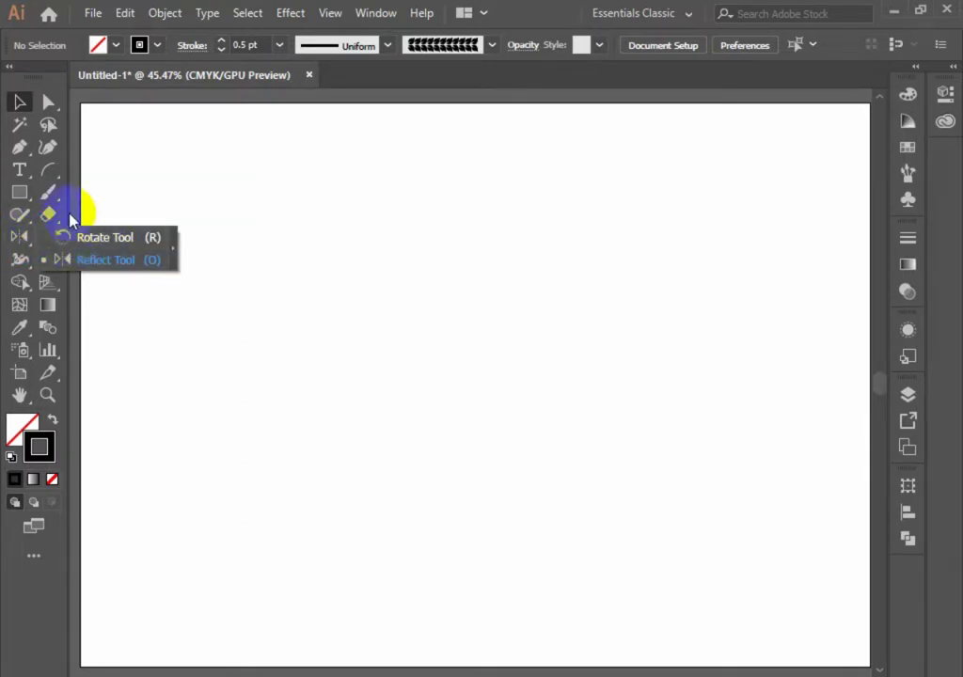
pyautogui.click(44, 172)
pyautogui.moveTo(45, 172); pyautogui.dragTo(143, 254)
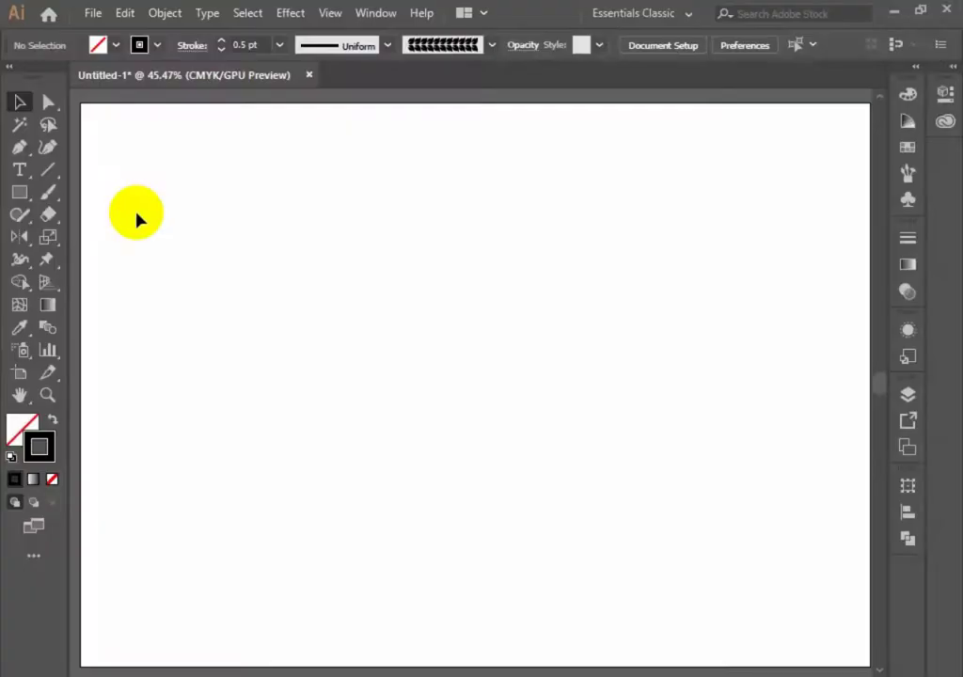
# Draw a tall upright rectangle and swap its colours to a black fill without a stroke
pyautogui.click(31, 193)
pyautogui.moveTo(257, 208)
pyautogui.mouseDown()
pyautogui.moveTo(359, 324)
pyautogui.moveTo(370, 434)
pyautogui.mouseUp()
pyautogui.click(50, 421)
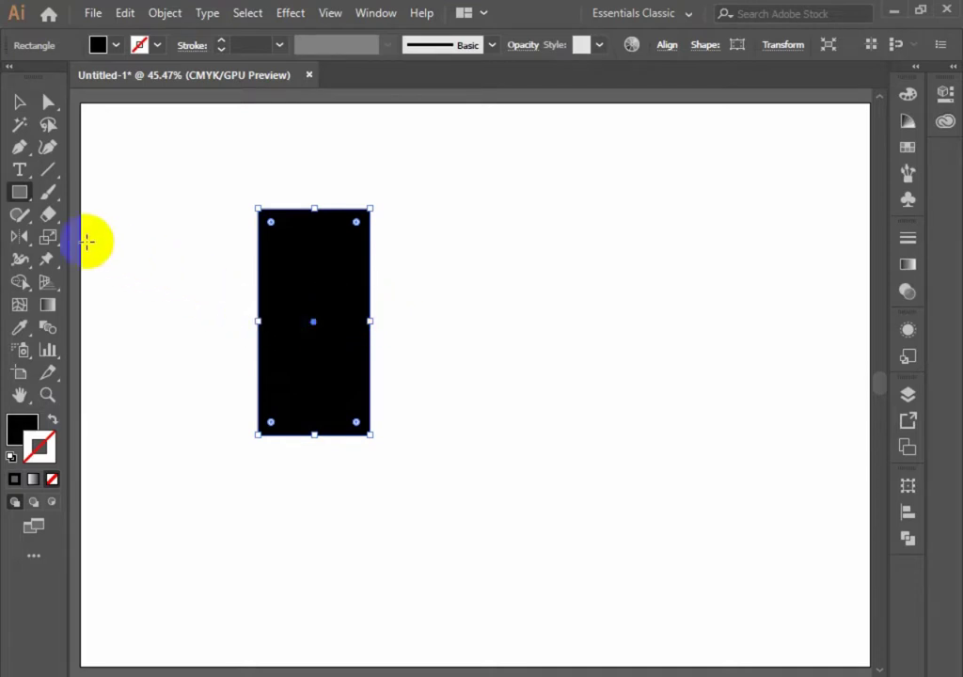
# Draw a line across the middle of the black rectangle and split the rectangle along it with Pathfinder Divide
pyautogui.click(49, 173)
pyautogui.moveTo(200, 322); pyautogui.dragTo(481, 332)
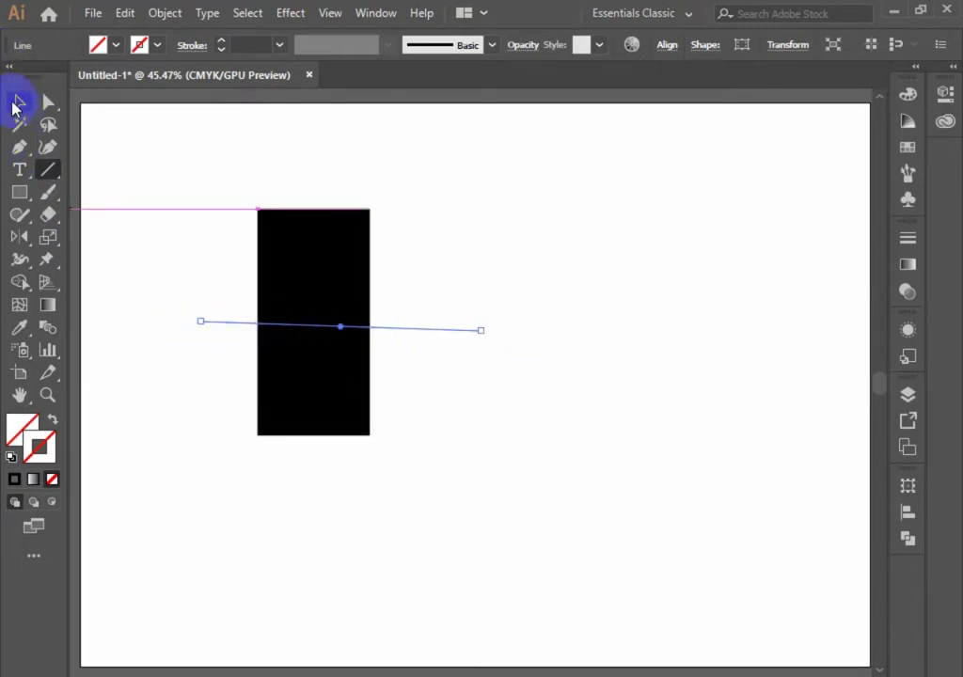
pyautogui.click(19, 101)
pyautogui.moveTo(201, 258); pyautogui.dragTo(312, 383)
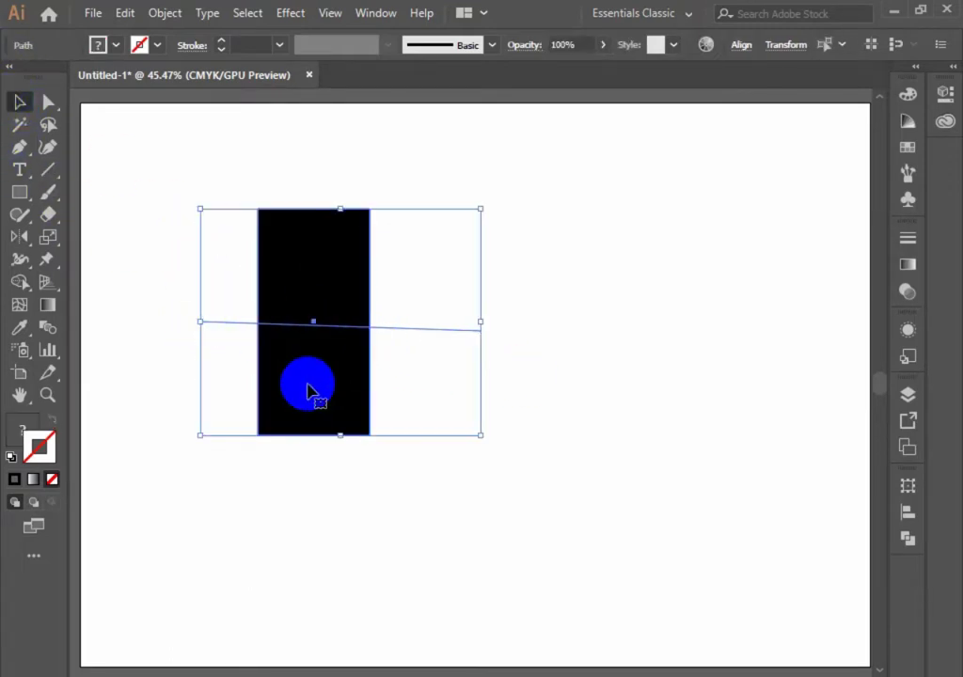
pyautogui.click(908, 539)
pyautogui.click(690, 577)
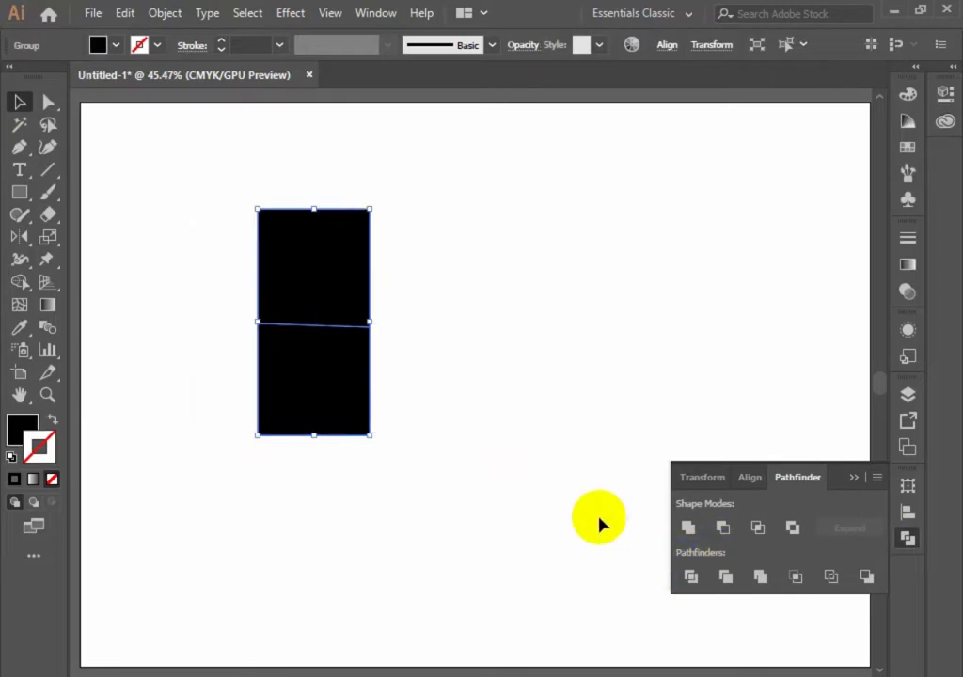
# Ungroup the divided rectangle and move its two halves apart diagonally
pyautogui.rightClick(341, 343)
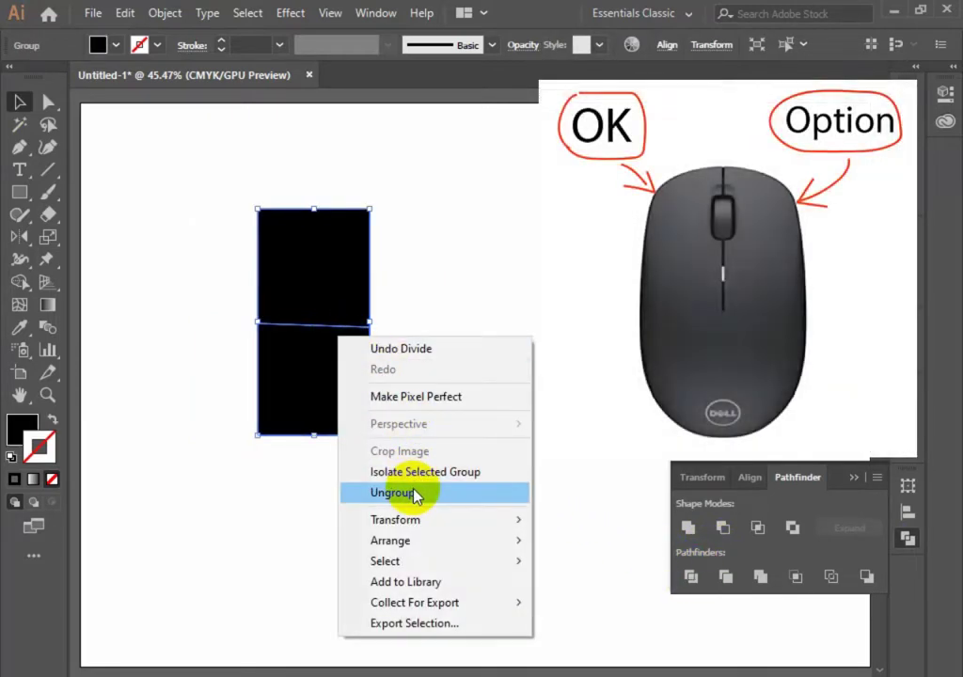
pyautogui.click(415, 493)
pyautogui.click(408, 490)
pyautogui.moveTo(348, 410); pyautogui.dragTo(484, 470)
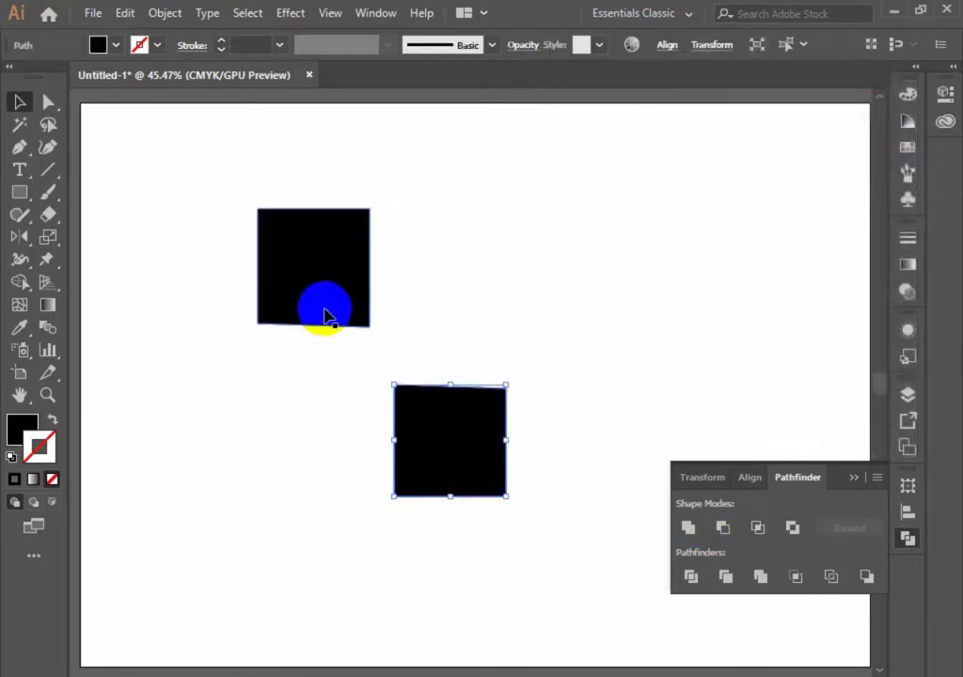
pyautogui.moveTo(324, 314); pyautogui.dragTo(308, 325)
pyautogui.moveTo(454, 443); pyautogui.dragTo(426, 397)
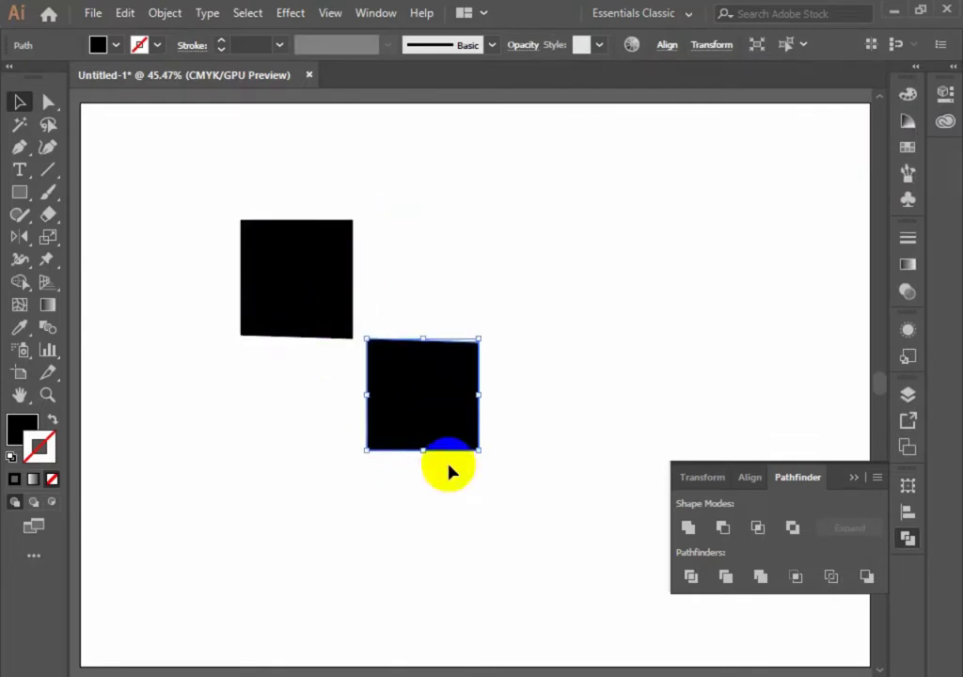
# Delete both halves of the divided rectangle
pyautogui.click(458, 488)
pyautogui.moveTo(466, 504); pyautogui.dragTo(261, 299)
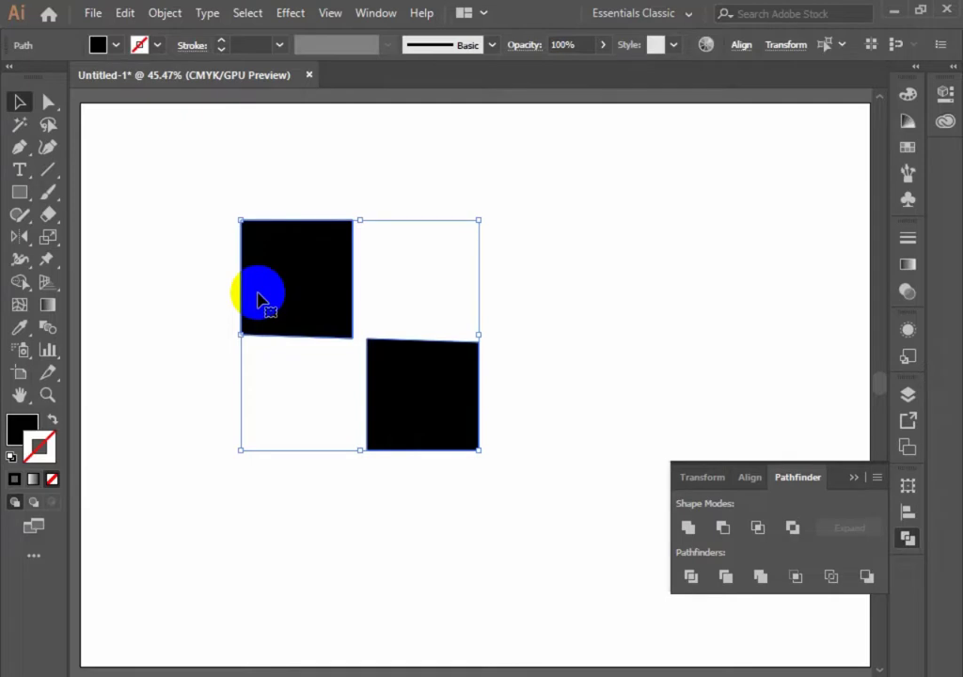
pyautogui.press('Delete')
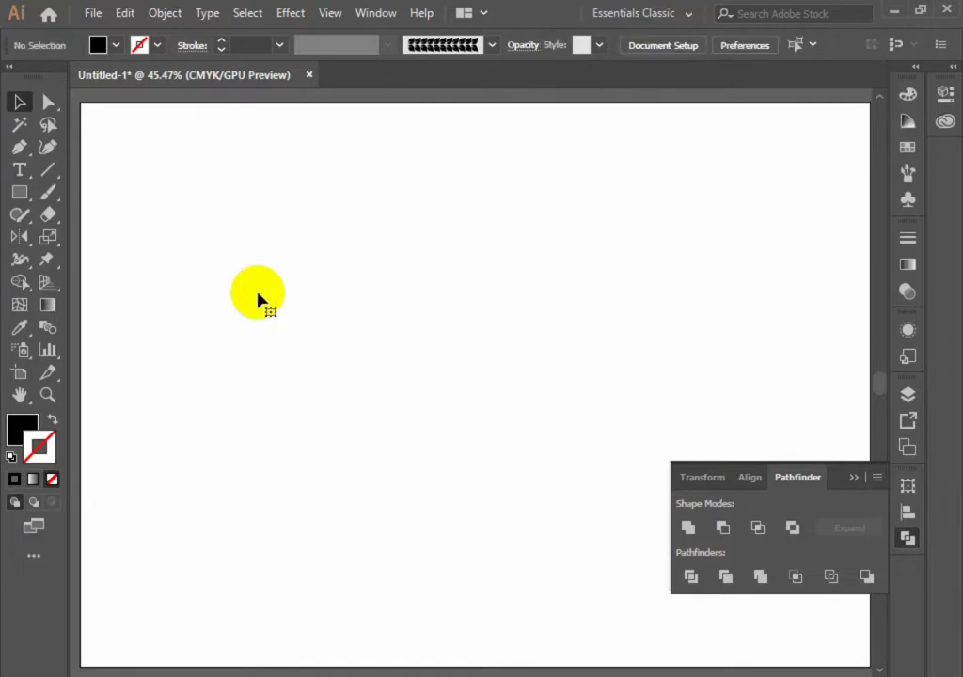
# Draw a diagonal line descending to the right at 45° and give it a solid black stroke
pyautogui.click(48, 168)
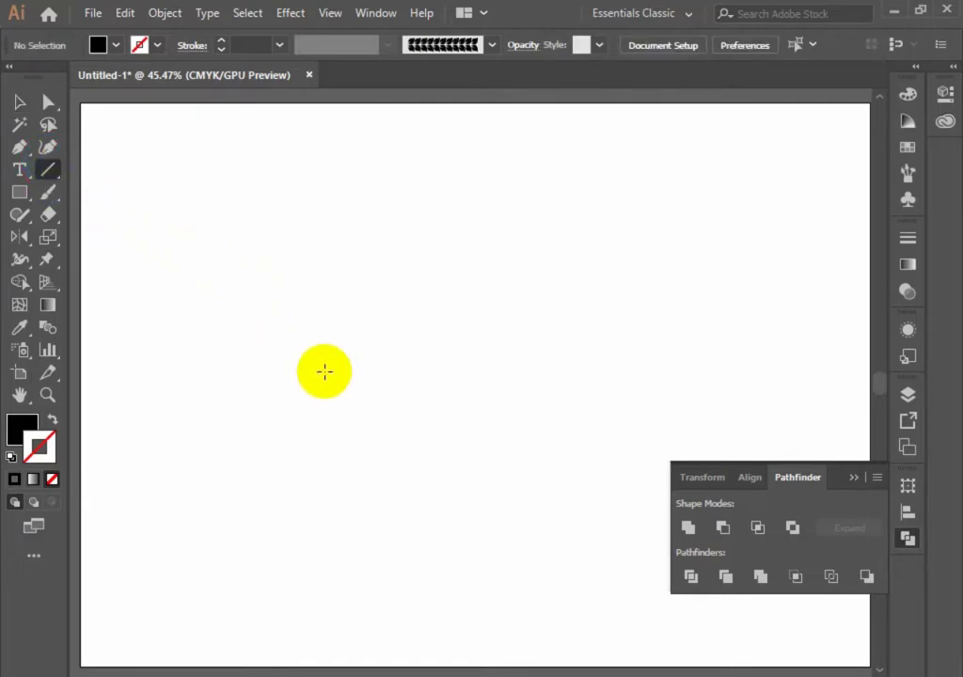
pyautogui.moveTo(264, 265)
pyautogui.mouseDown()
pyautogui.moveTo(390, 447)
pyautogui.moveTo(420, 419)
pyautogui.mouseUp()
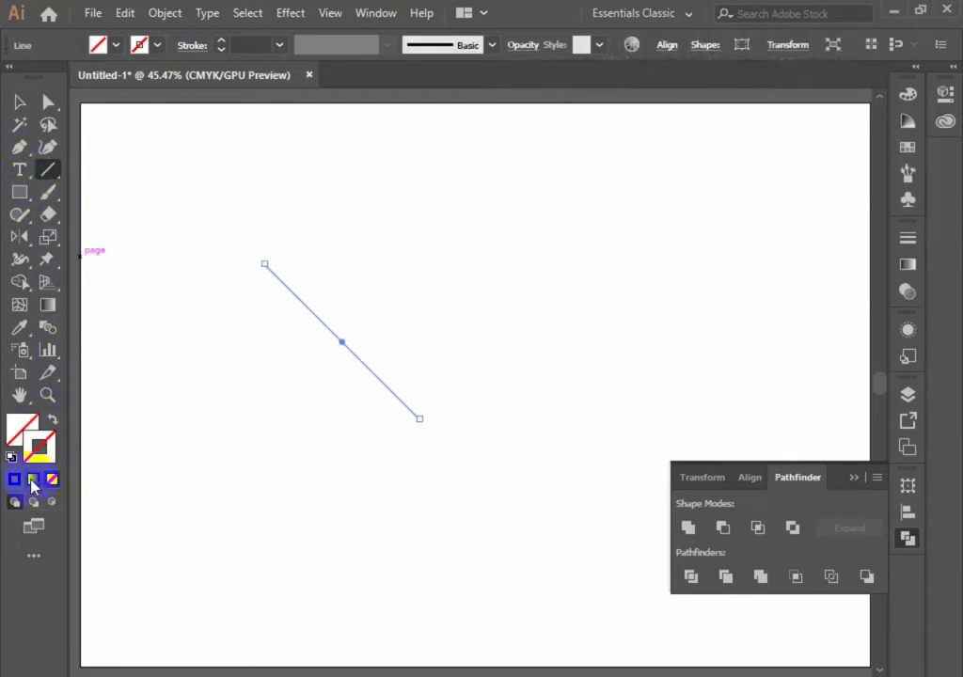
pyautogui.click(13, 480)
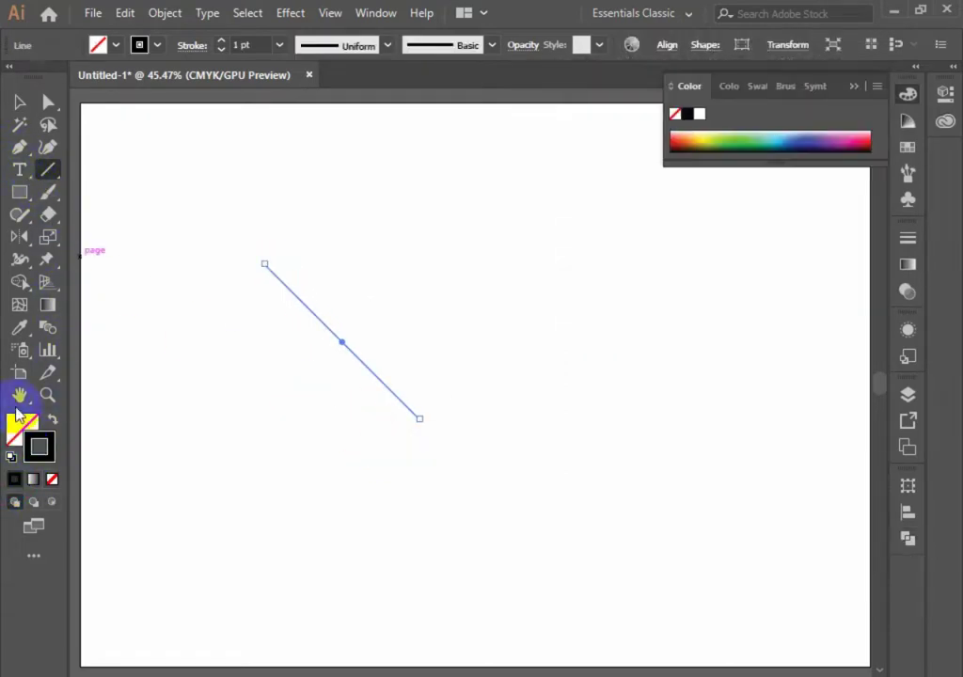
# Create a vertically reflected copy of the diagonal line, forming an X, and undo it
pyautogui.doubleClick(21, 237)
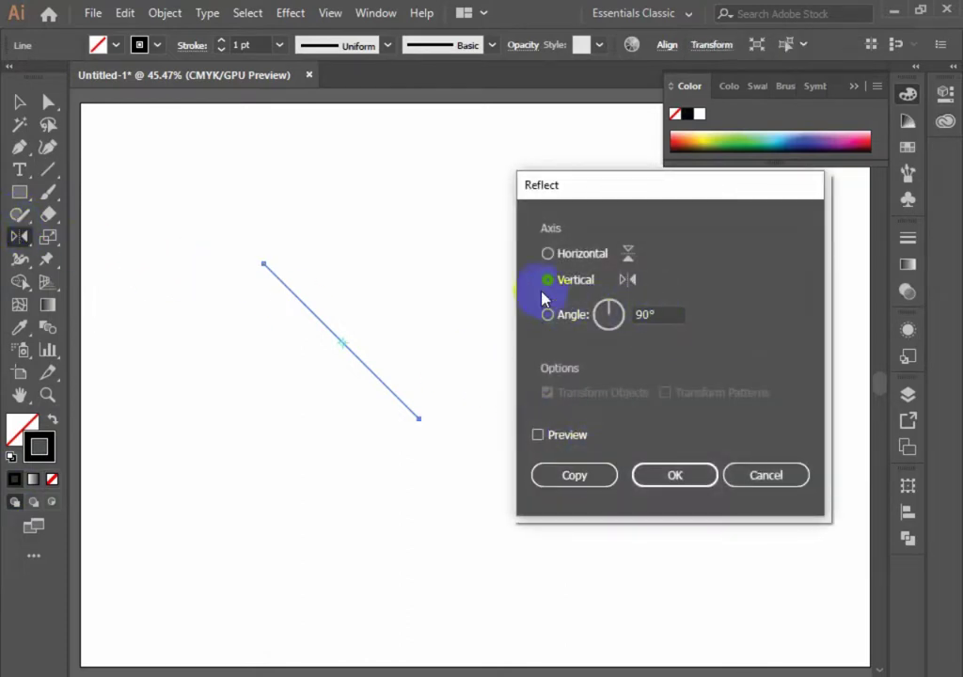
pyautogui.click(569, 477)
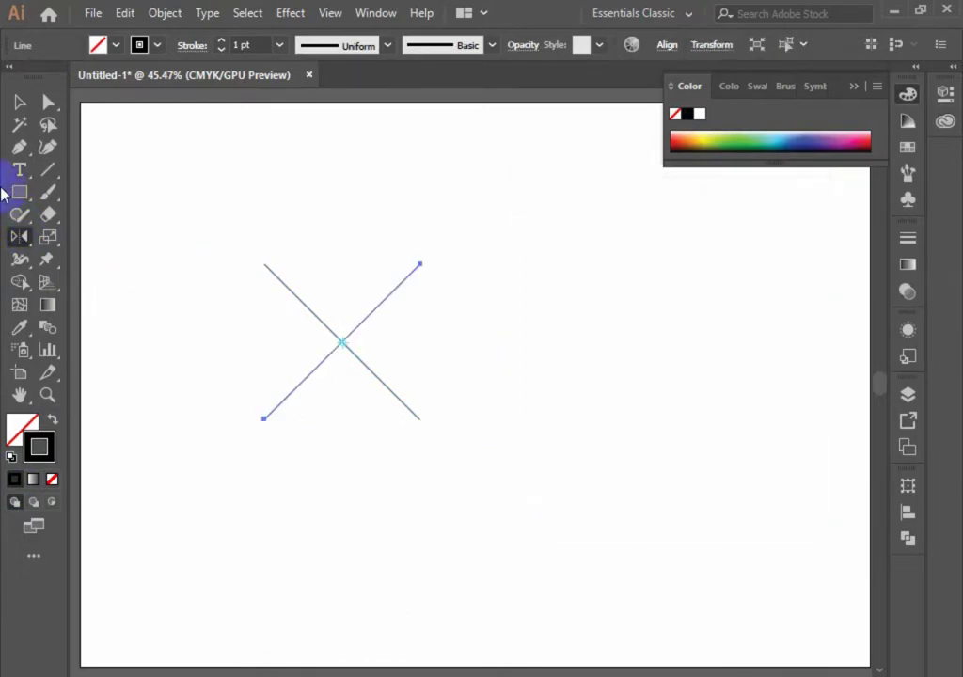
pyautogui.click(22, 104)
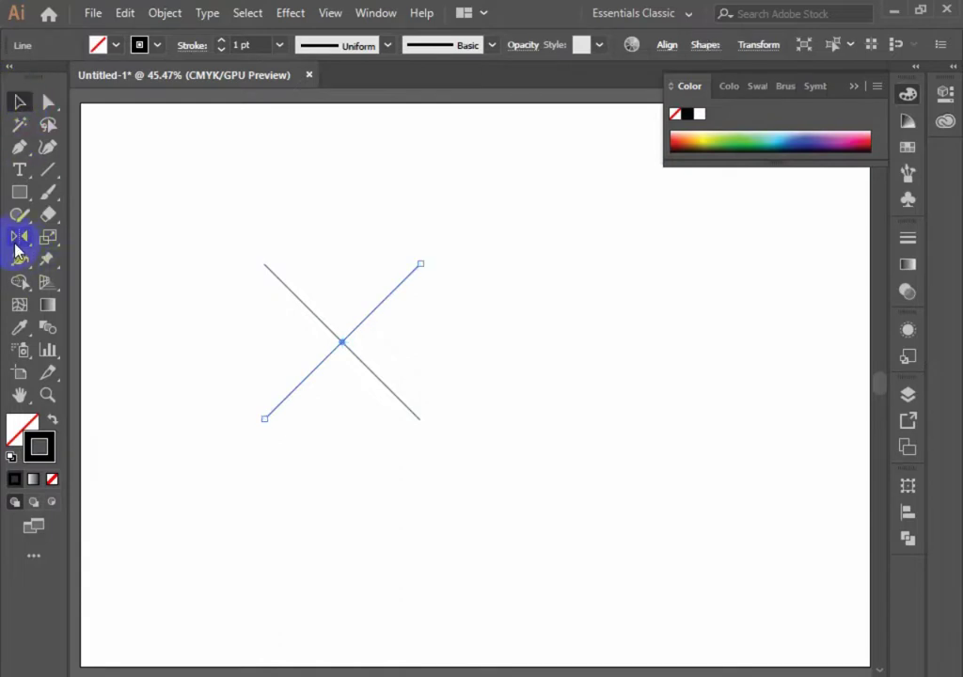
pyautogui.hotkey('ctrl', 'z')
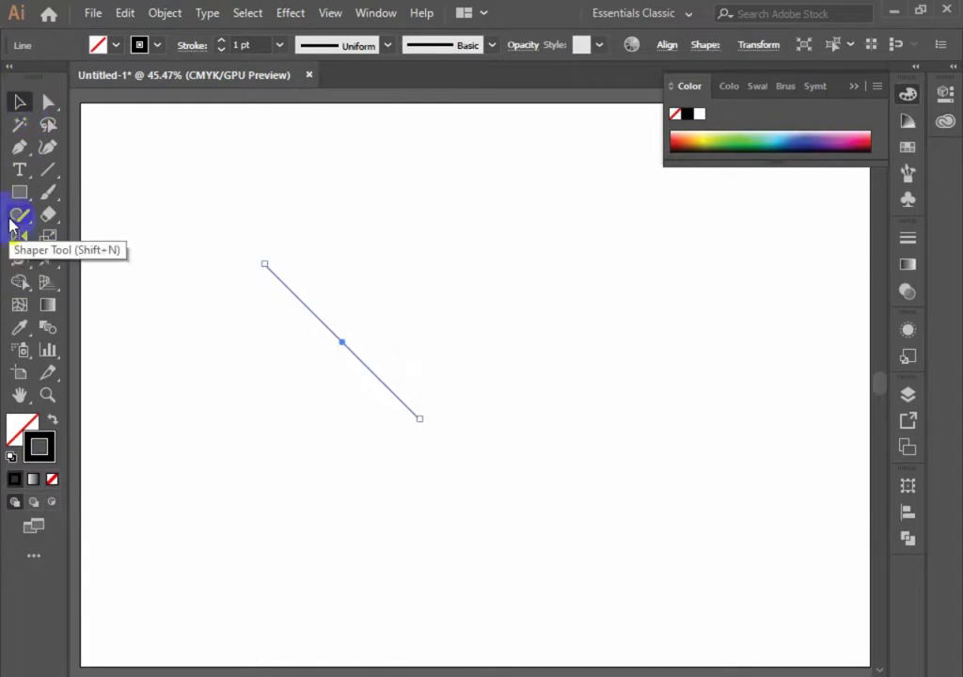
# Draw a wide, flat rectangle beside the diagonal line and remove its lower right corner point to leave a thin triangle
pyautogui.click(145, 304)
pyautogui.click(18, 191)
pyautogui.moveTo(354, 254); pyautogui.dragTo(646, 255)
pyautogui.click(42, 106)
pyautogui.click(21, 103)
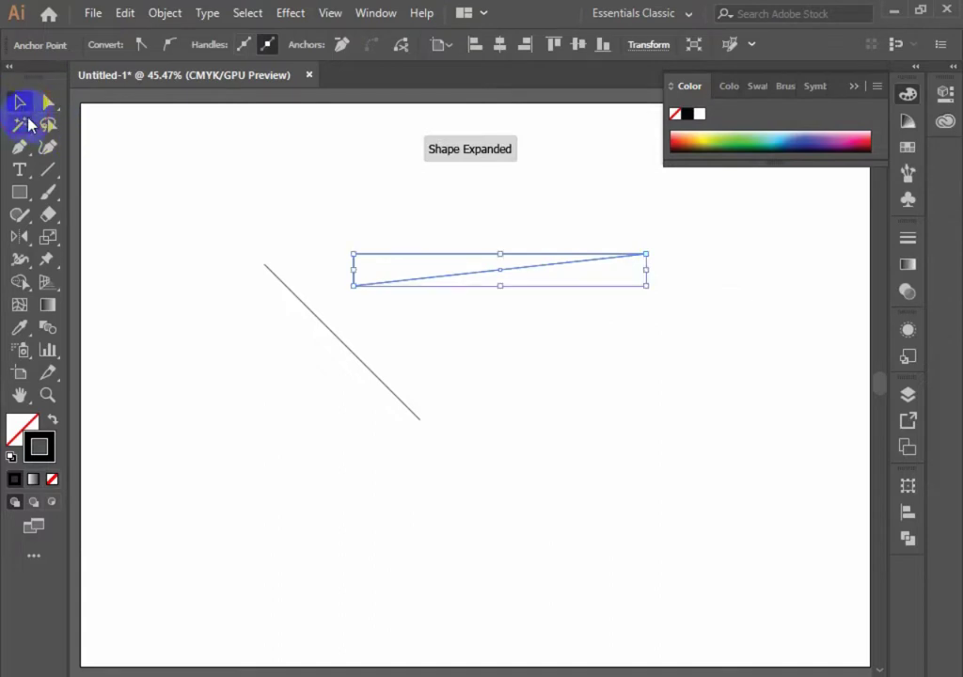
pyautogui.click(405, 266)
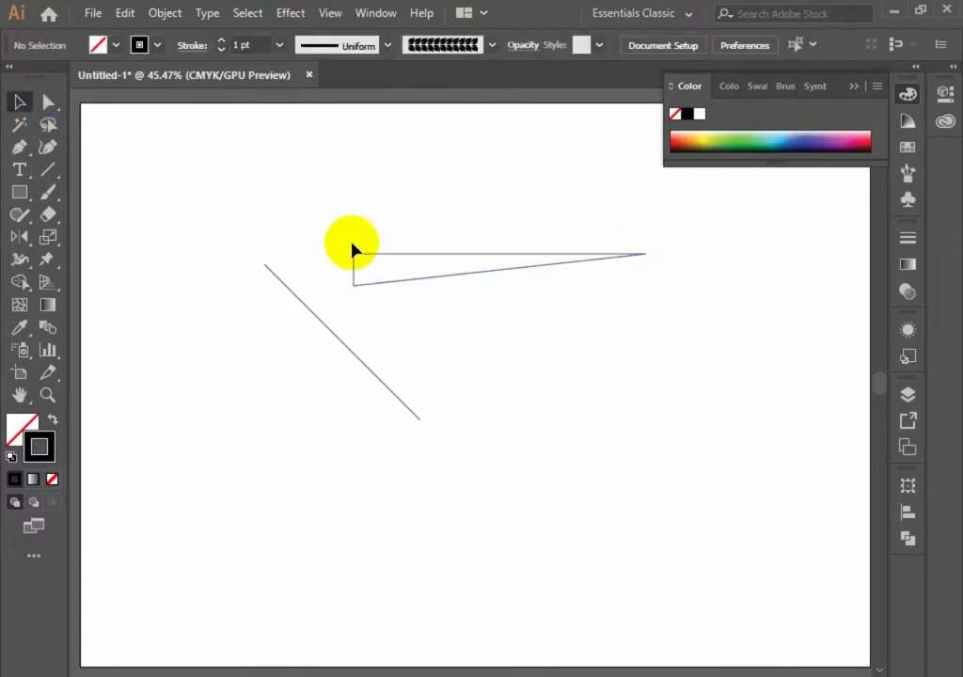
# Preview the reflection of the thin triangle across the vertical axis and across the horizontal axis
pyautogui.moveTo(593, 358); pyautogui.dragTo(591, 354)
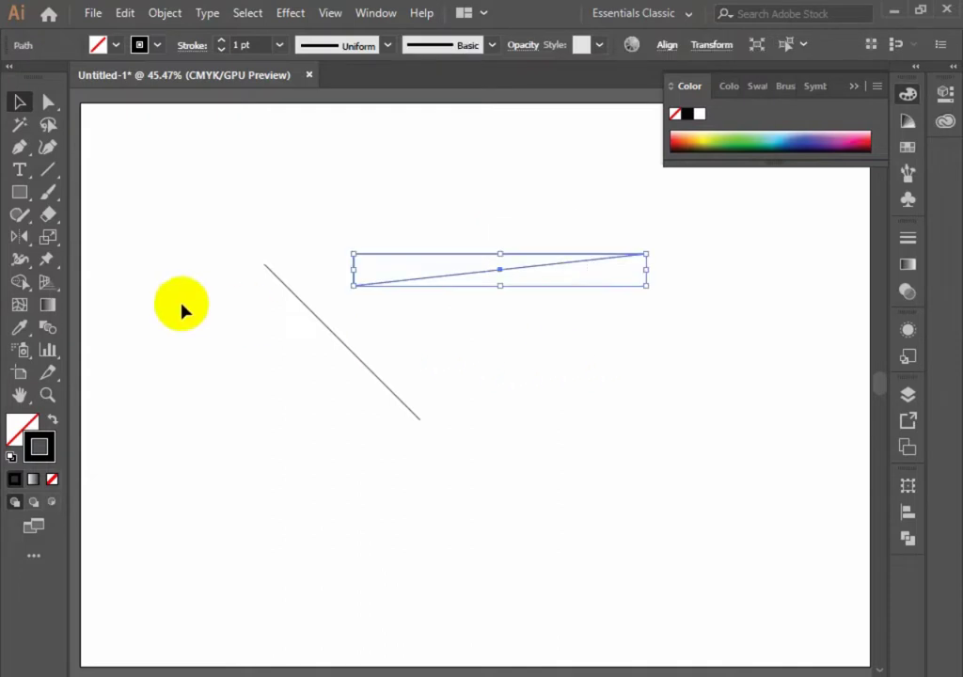
pyautogui.doubleClick(24, 239)
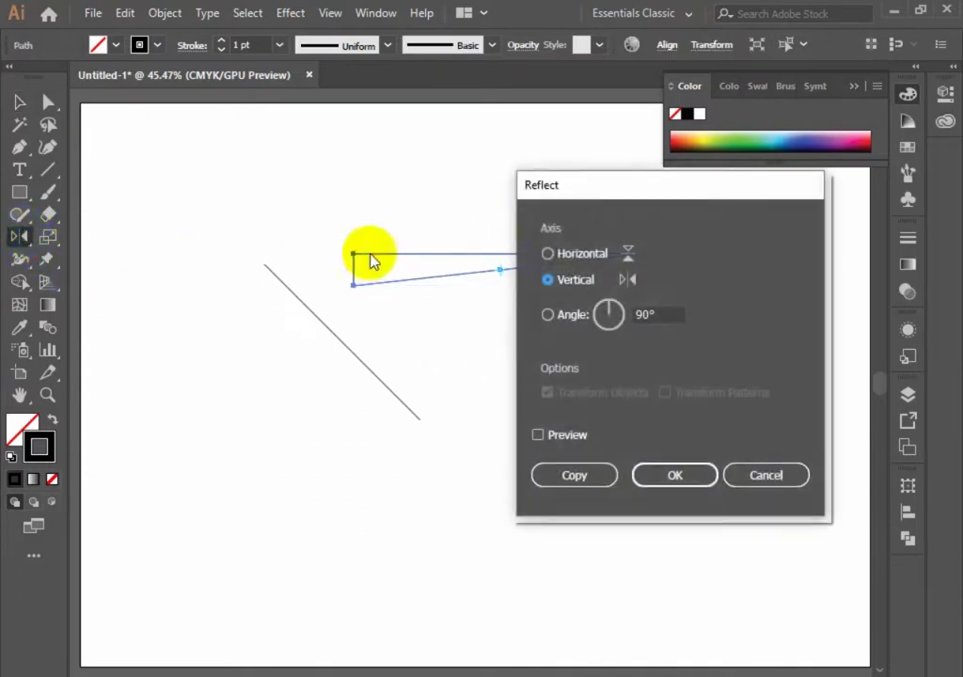
pyautogui.moveTo(622, 195); pyautogui.dragTo(733, 269)
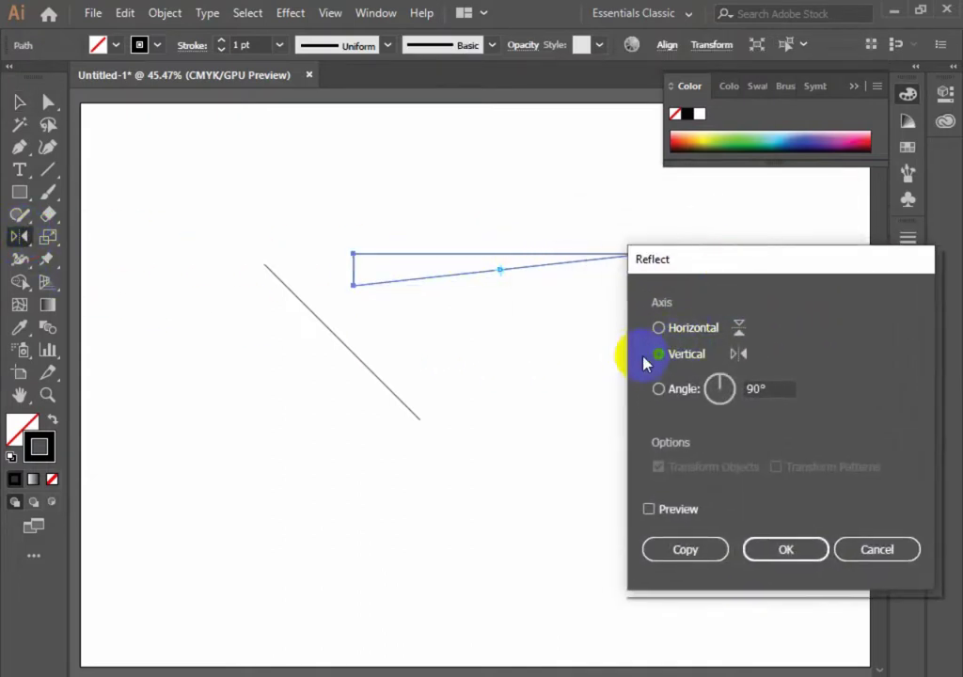
pyautogui.click(648, 513)
pyautogui.moveTo(729, 269); pyautogui.dragTo(723, 334)
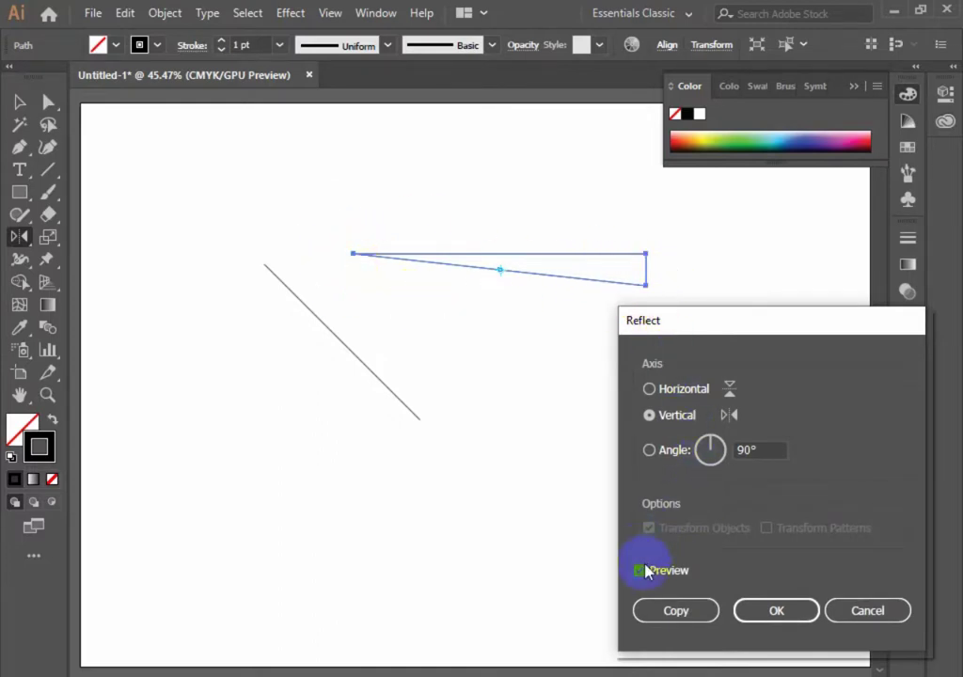
pyautogui.click(649, 389)
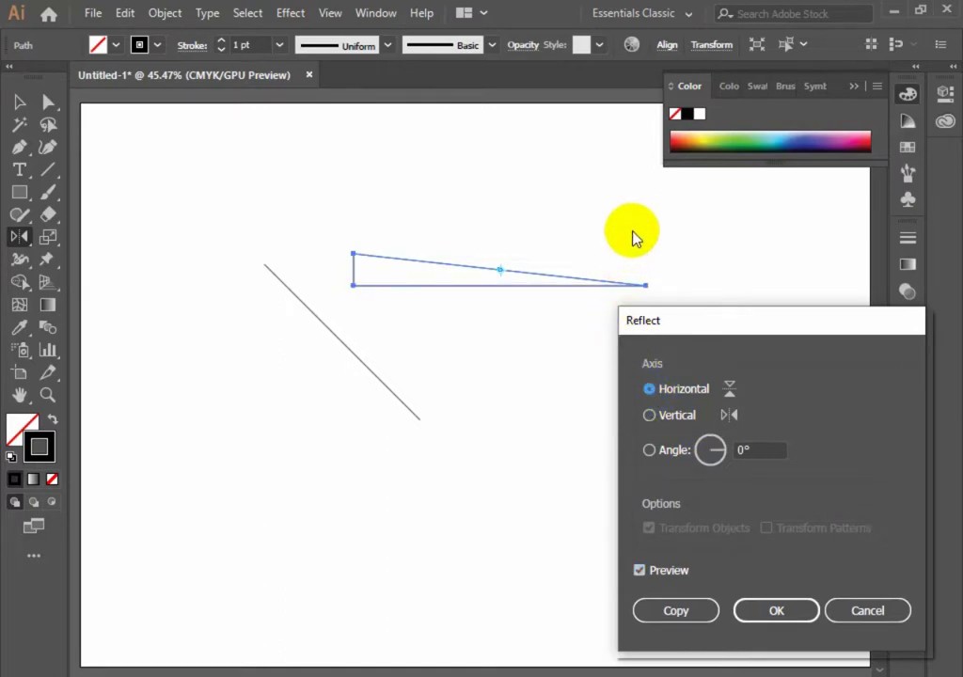
pyautogui.click(640, 571)
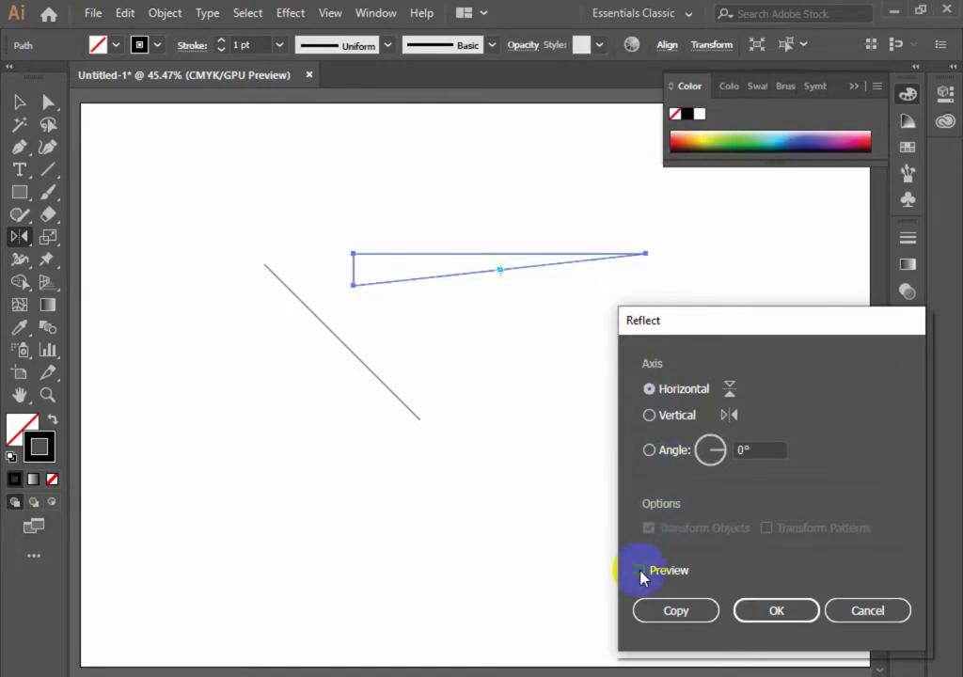
pyautogui.click(640, 572)
# Create a reflected copy of the triangle across the vertical axis
pyautogui.click(665, 400)
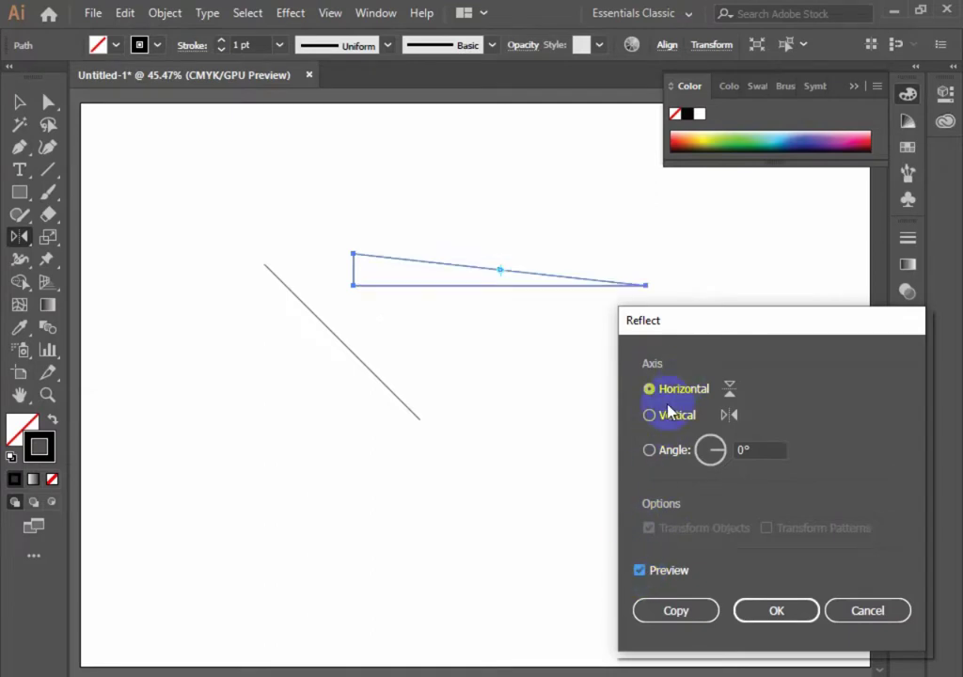
pyautogui.click(661, 420)
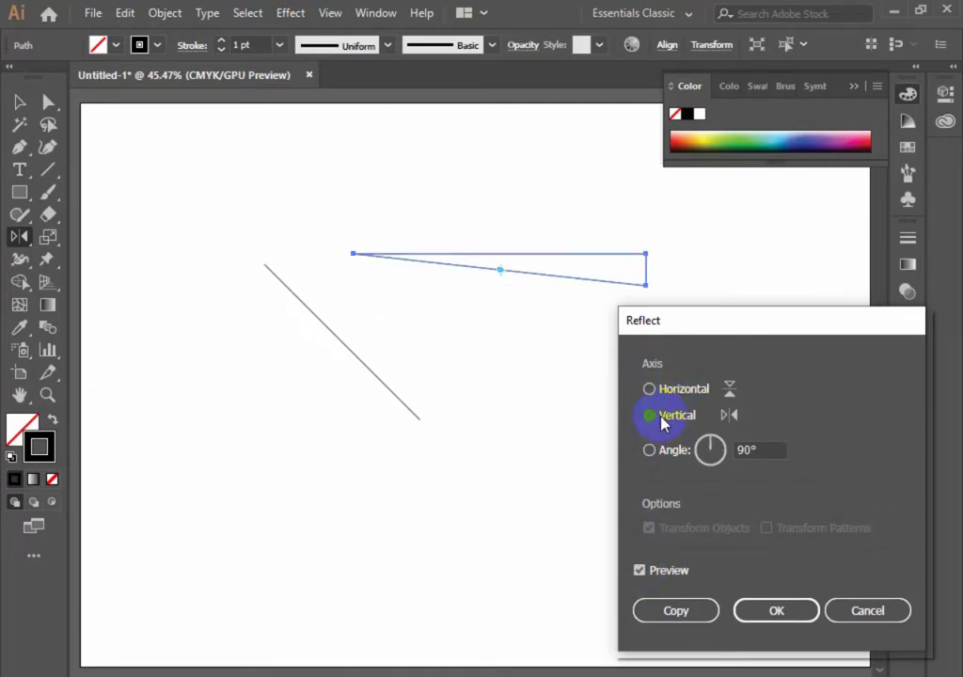
pyautogui.click(640, 571)
pyautogui.click(639, 571)
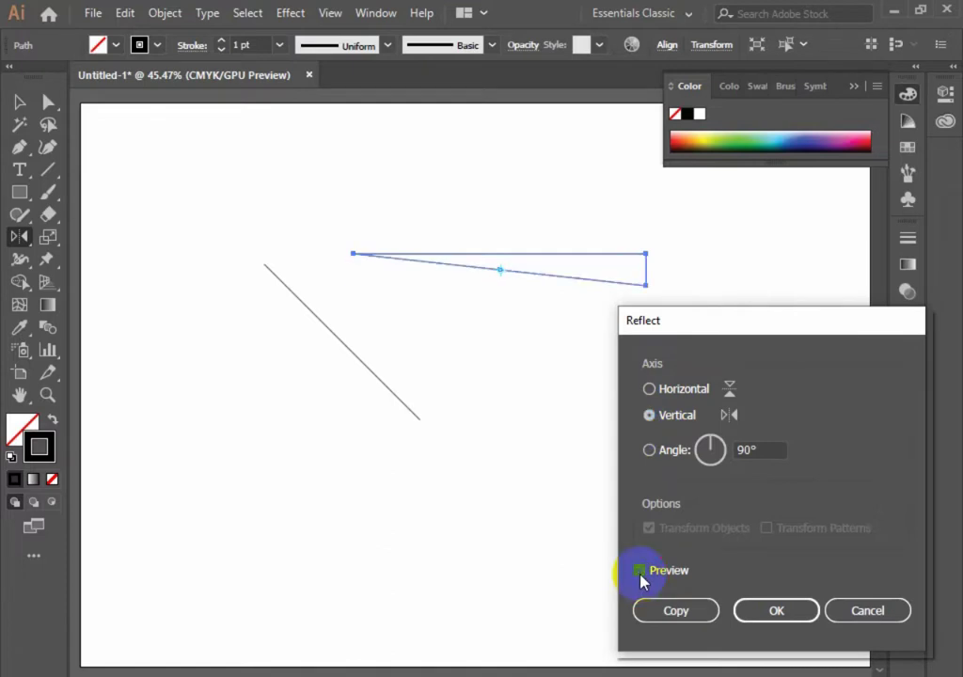
pyautogui.click(679, 612)
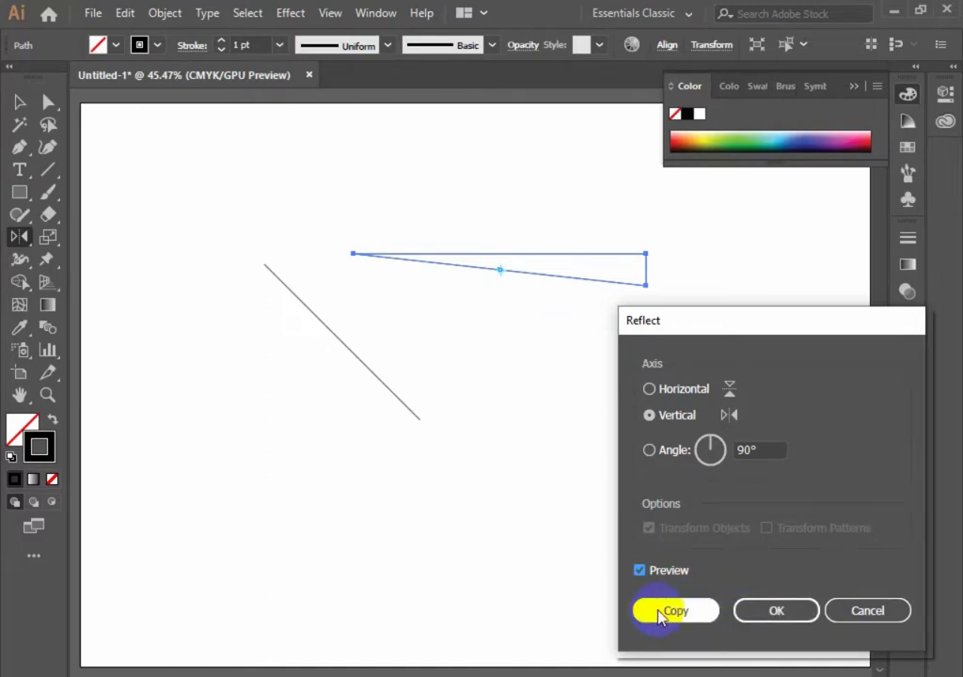
pyautogui.click(661, 613)
# Move the reflected triangle just below the original, slightly offset to the right
pyautogui.click(23, 101)
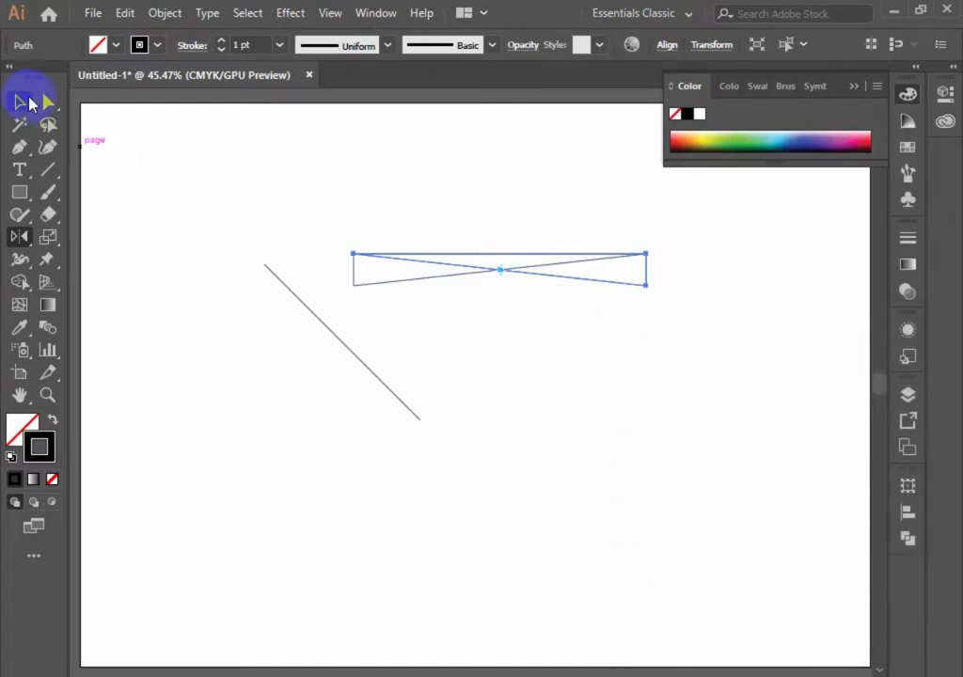
pyautogui.click(632, 336)
pyautogui.moveTo(627, 295); pyautogui.dragTo(617, 381)
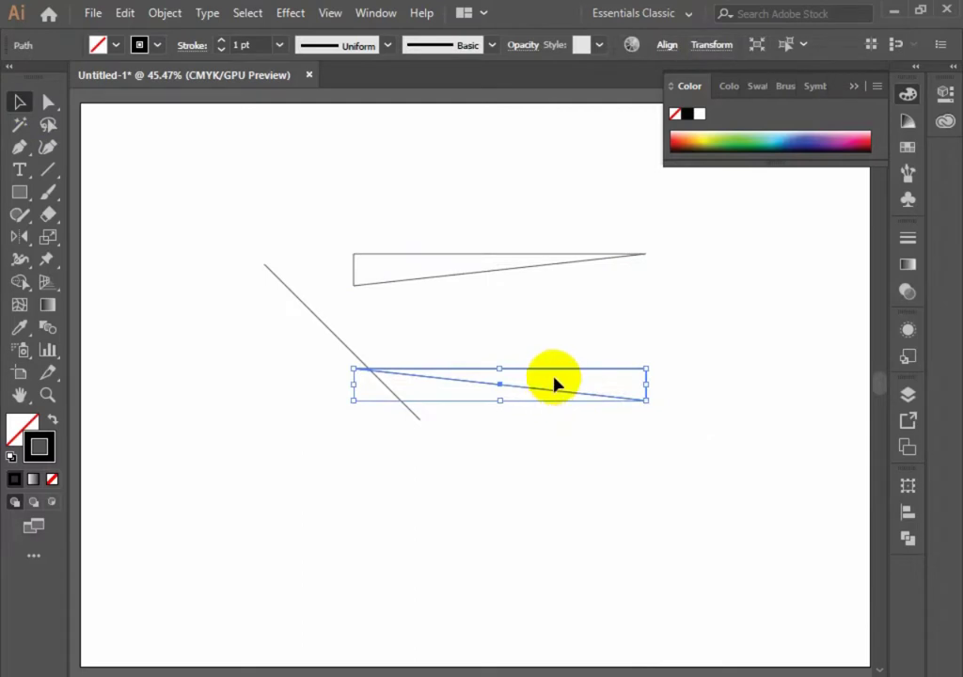
pyautogui.moveTo(555, 384); pyautogui.dragTo(566, 320)
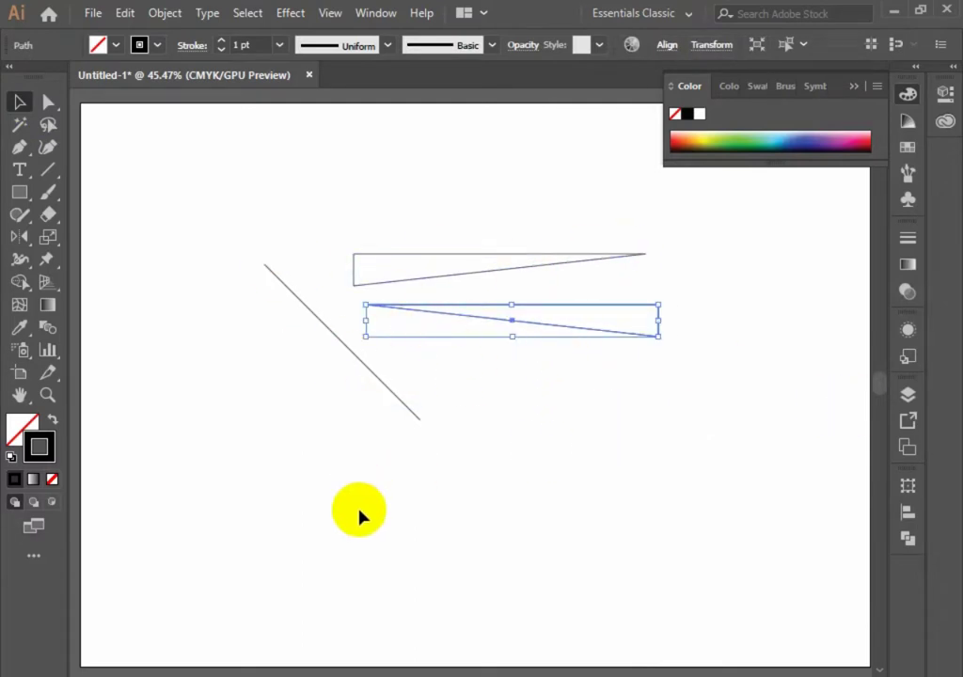
# Move the reflected triangle away from the original, down to the lower right area of the artboard
pyautogui.moveTo(490, 498); pyautogui.dragTo(355, 235)
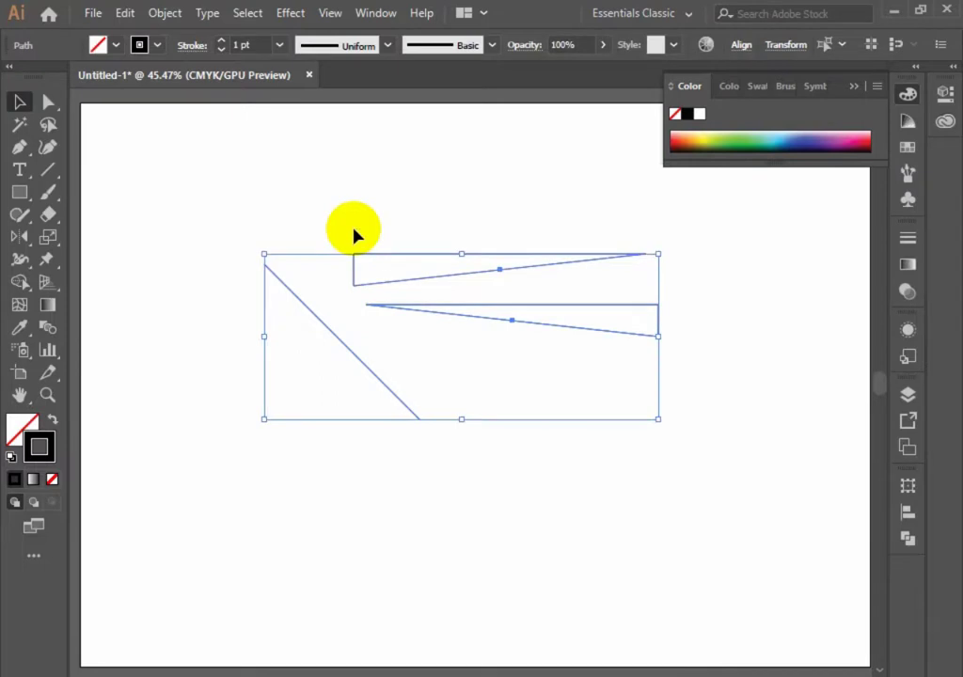
pyautogui.click(381, 295)
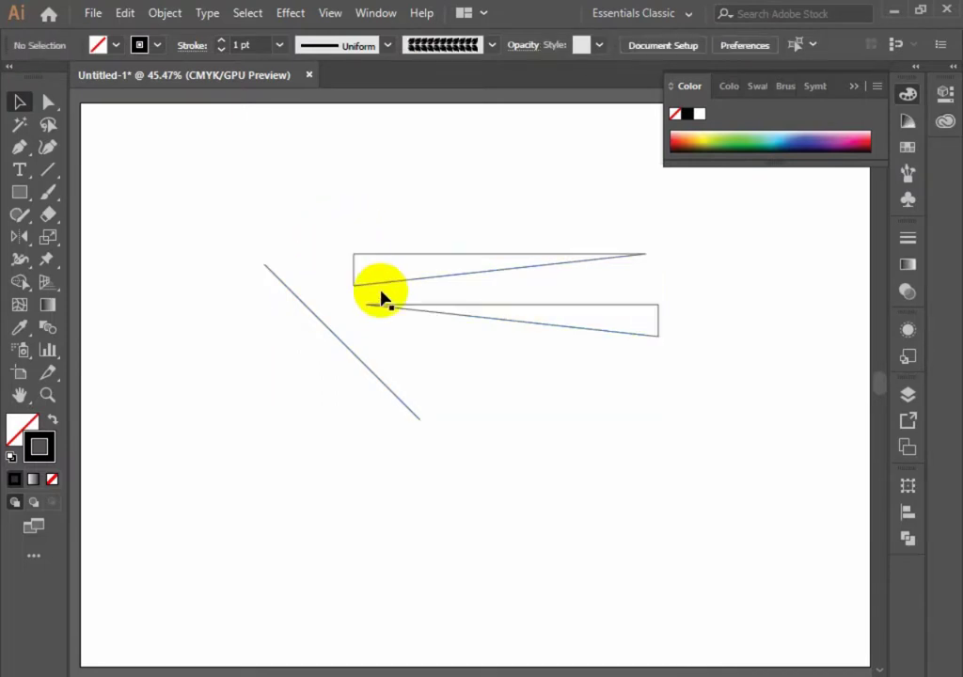
pyautogui.moveTo(508, 322); pyautogui.dragTo(584, 518)
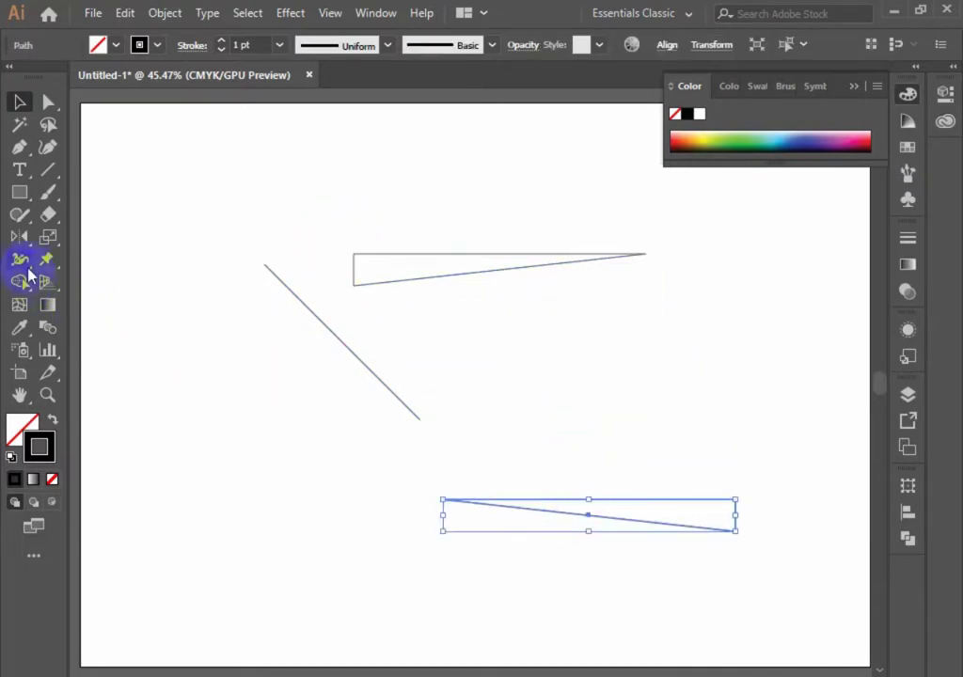
# Preview reflecting the lower triangle across a custom axis angle of 118°, and discard the reflection
pyautogui.doubleClick(21, 239)
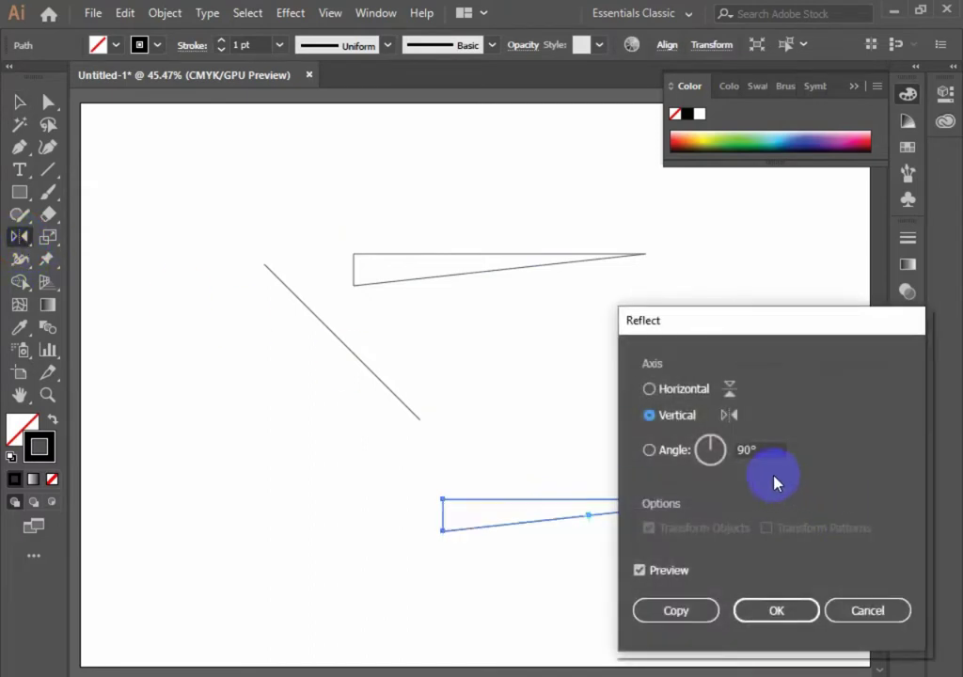
pyautogui.doubleClick(739, 452)
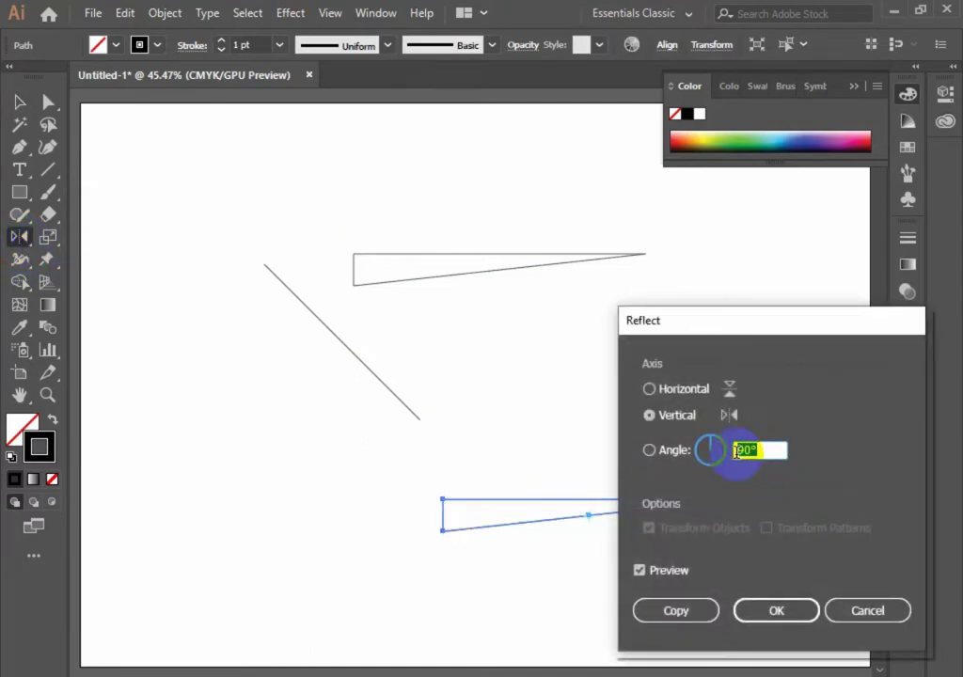
pyautogui.scroll(20, 737, 451)
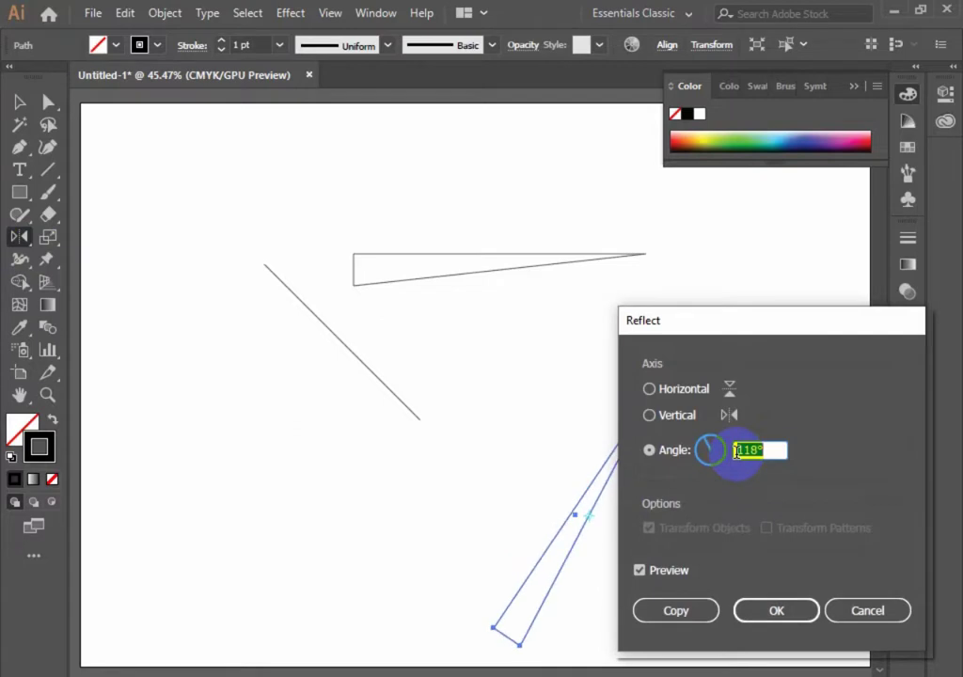
pyautogui.click(865, 592)
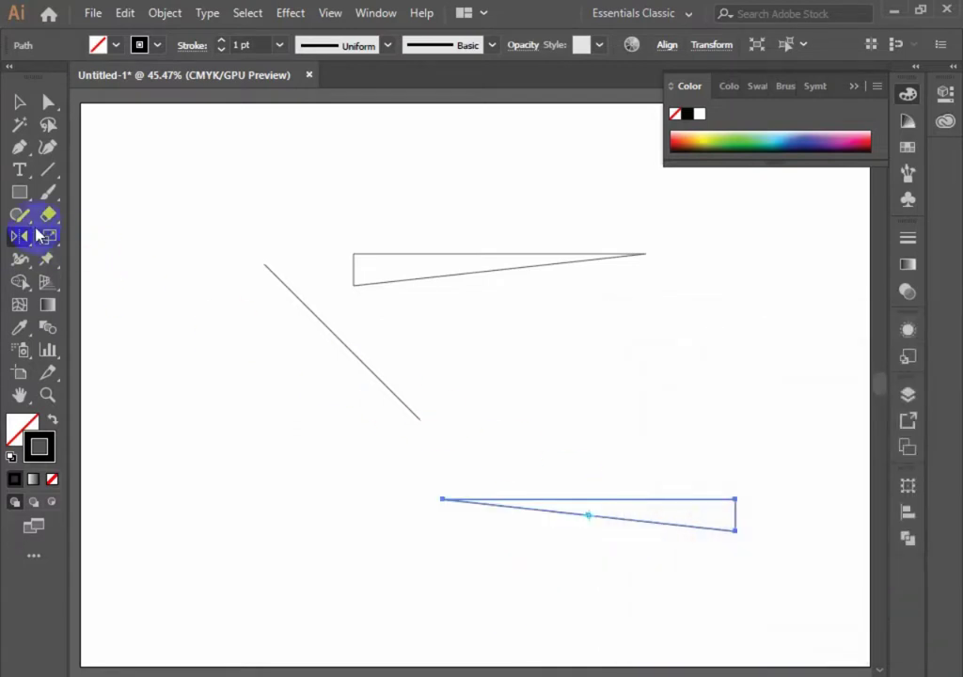
# Preview rotating the lower triangle about its centre up to 48° with the Rotate tool, and discard the rotation
pyautogui.moveTo(21, 230); pyautogui.dragTo(62, 237)
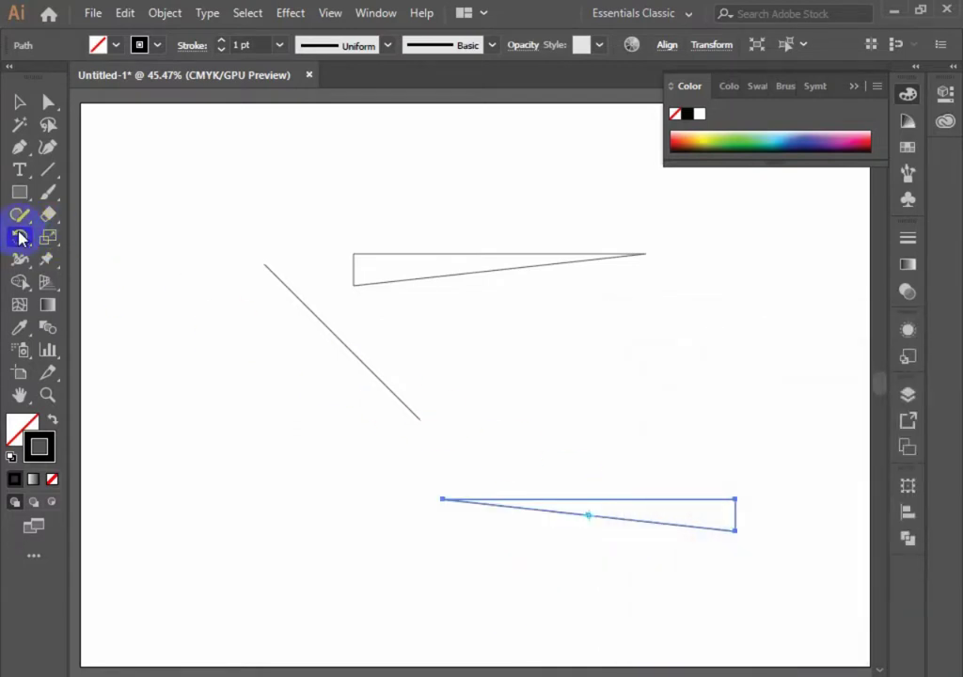
pyautogui.doubleClick(20, 235)
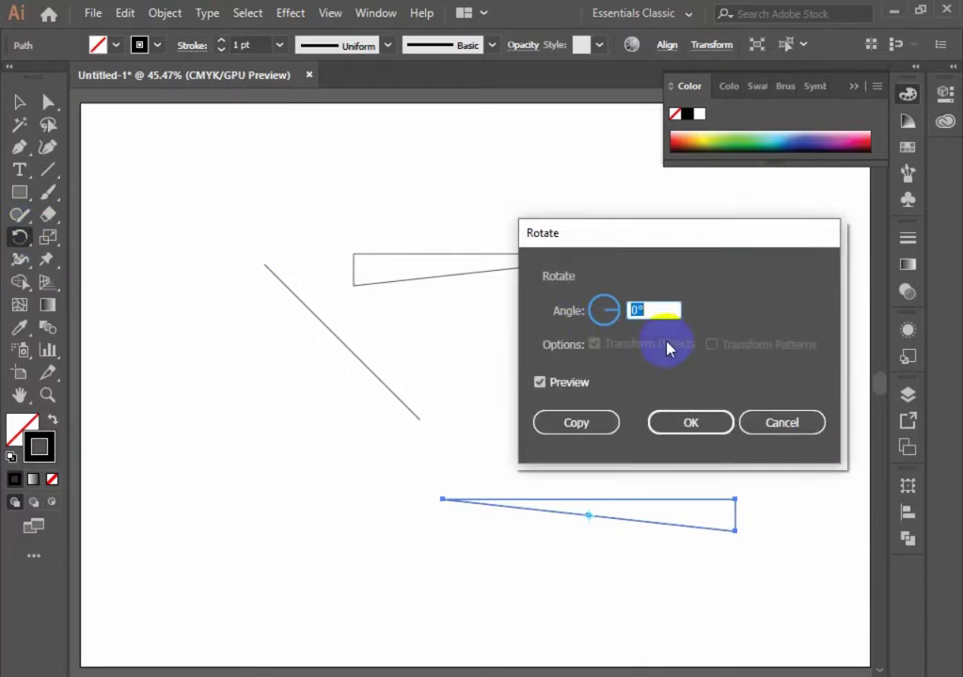
pyautogui.press('Up')
pyautogui.press('Up')
pyautogui.press('Up')
pyautogui.press('Up')
pyautogui.press('Up')
pyautogui.press('Up')
pyautogui.press('Up')
pyautogui.press('Up')
pyautogui.press('Up')
pyautogui.press('Up')
pyautogui.press('Up')
pyautogui.press('Up')
pyautogui.press('Up')
pyautogui.press('Up')
pyautogui.press('Up')
pyautogui.press('Up')
pyautogui.press('Up')
pyautogui.press('Up')
pyautogui.press('Up')
pyautogui.press('Up')
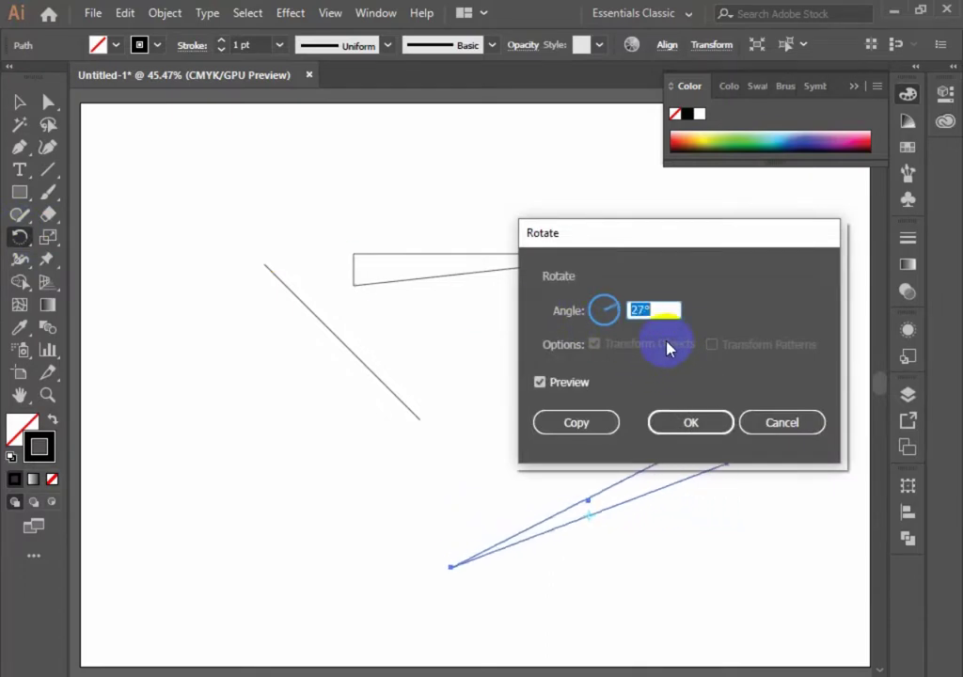
pyautogui.press('Up')
pyautogui.press('Up')
pyautogui.press('Up')
pyautogui.press('Up')
pyautogui.press('Up')
pyautogui.press('Up')
pyautogui.press('Up')
pyautogui.press('Up')
pyautogui.press('Up')
pyautogui.press('Up')
pyautogui.press('Up')
pyautogui.press('Up')
pyautogui.press('Up')
pyautogui.press('Up')
pyautogui.press('Up')
pyautogui.press('Up')
pyautogui.press('Up')
pyautogui.press('Up')
pyautogui.press('Up')
pyautogui.press('Up')
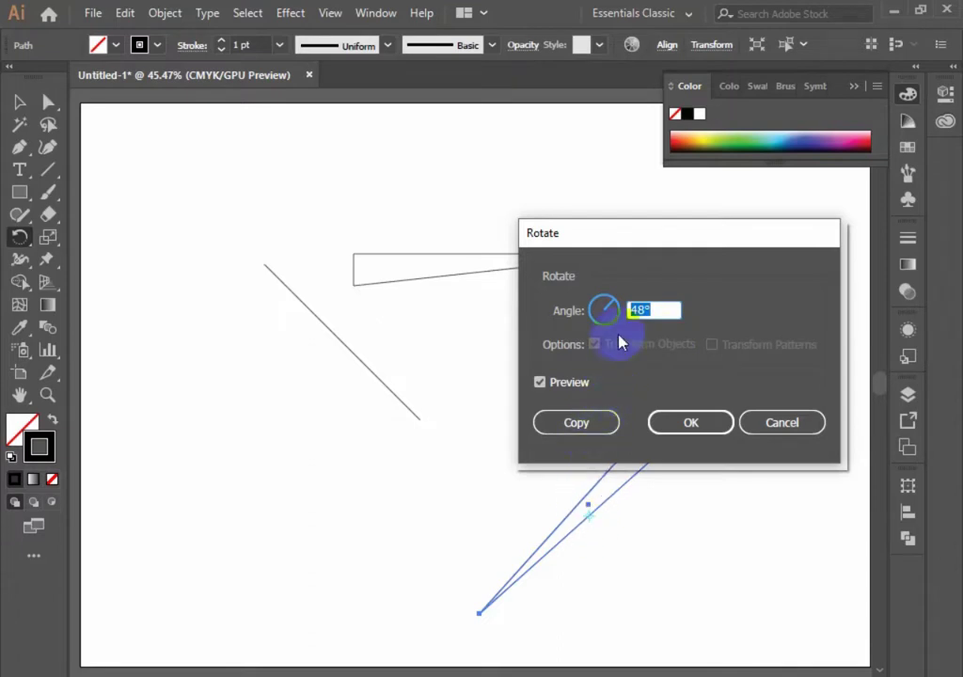
pyautogui.click(794, 424)
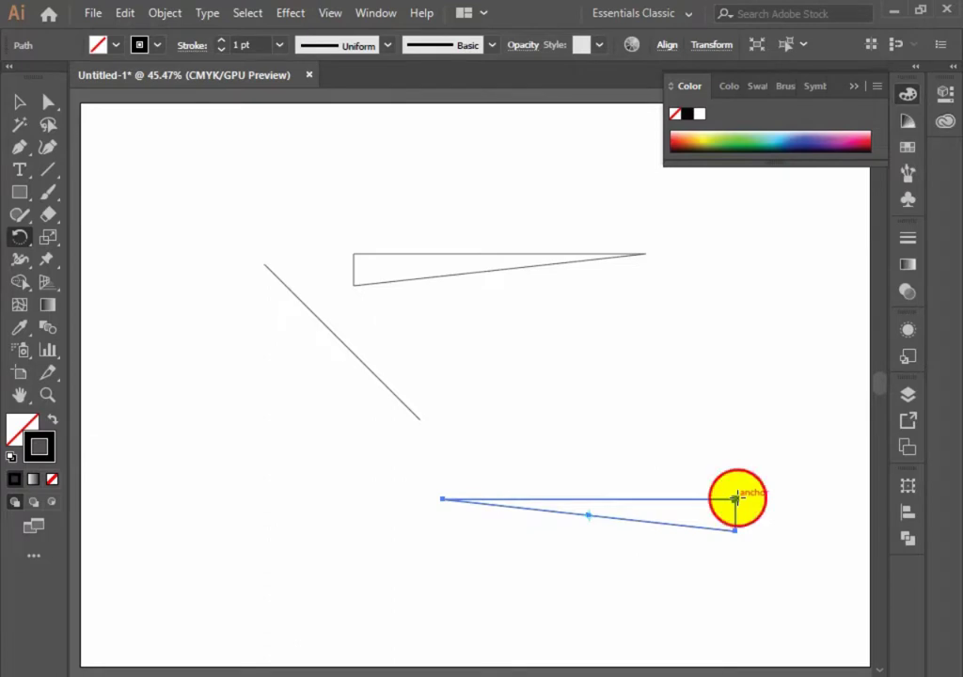
# Rotate the lower triangle slightly clockwise about its upper right corner, and swing it about half a turn around a pivot near its thin tip
pyautogui.click(735, 500)
pyautogui.moveTo(569, 520); pyautogui.dragTo(603, 475)
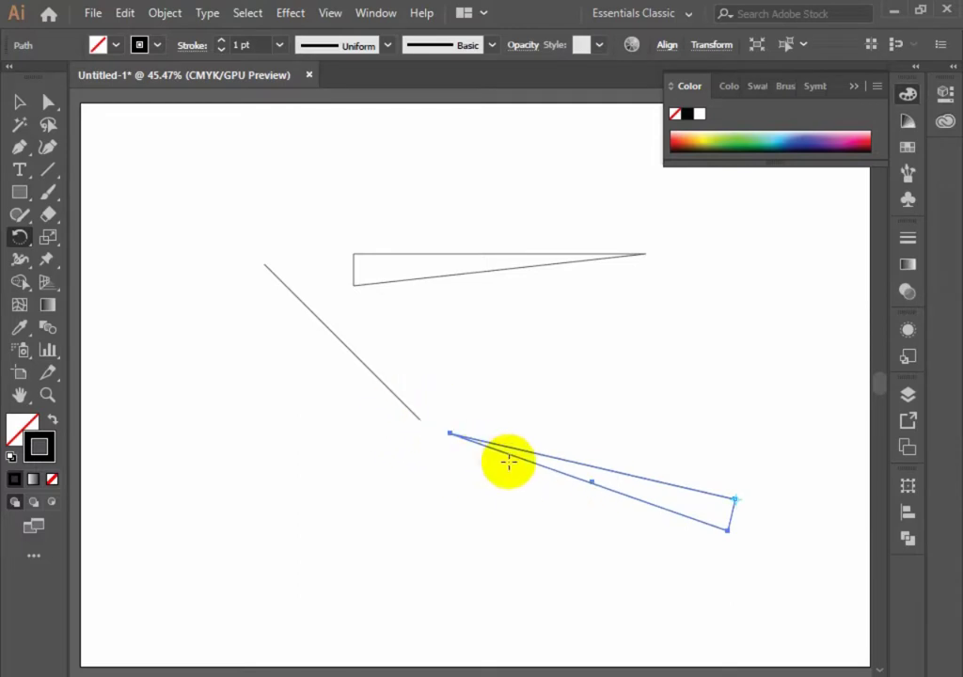
pyautogui.click(516, 457)
pyautogui.moveTo(670, 520); pyautogui.dragTo(435, 446)
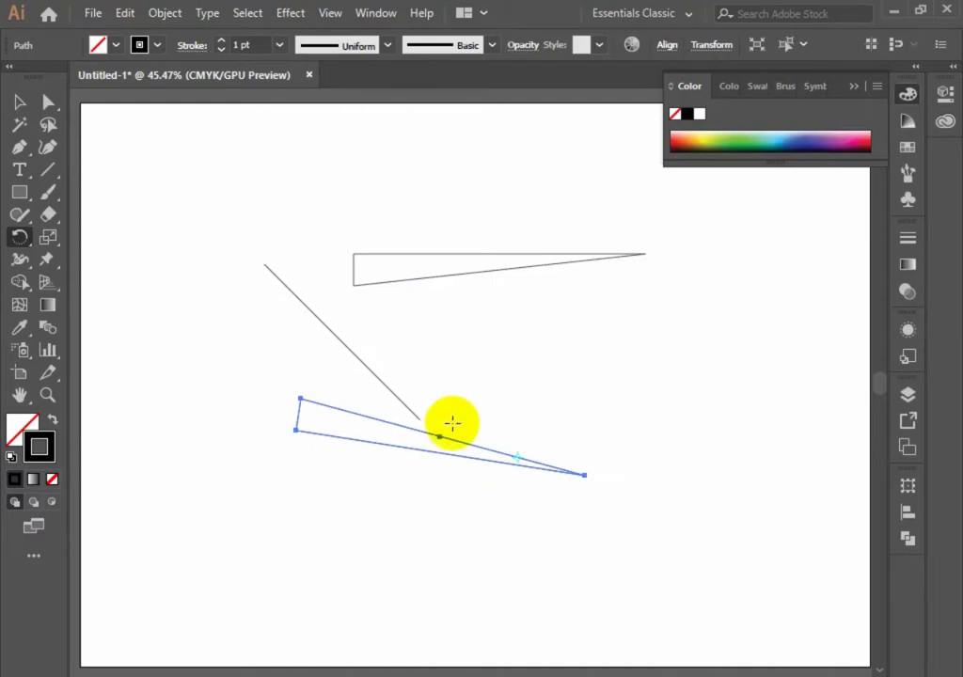
# Preview a 253° rotation of the lower triangle about the same pivot near its tip, and discard it
pyautogui.keyDown('alt'); pyautogui.click(517, 457); pyautogui.keyUp('alt')
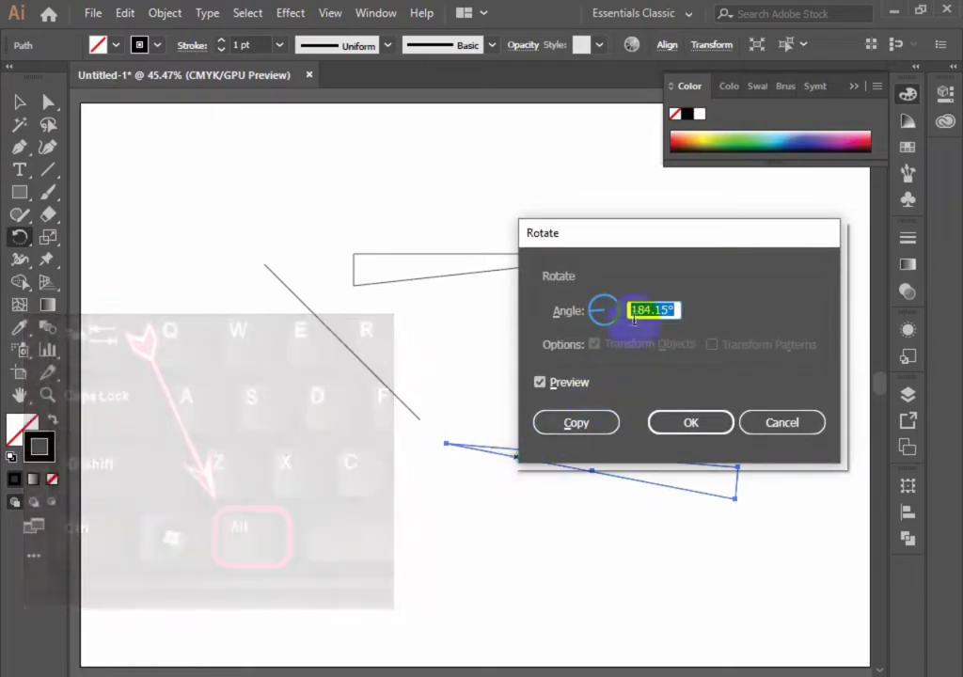
pyautogui.moveTo(673, 232); pyautogui.dragTo(718, 131)
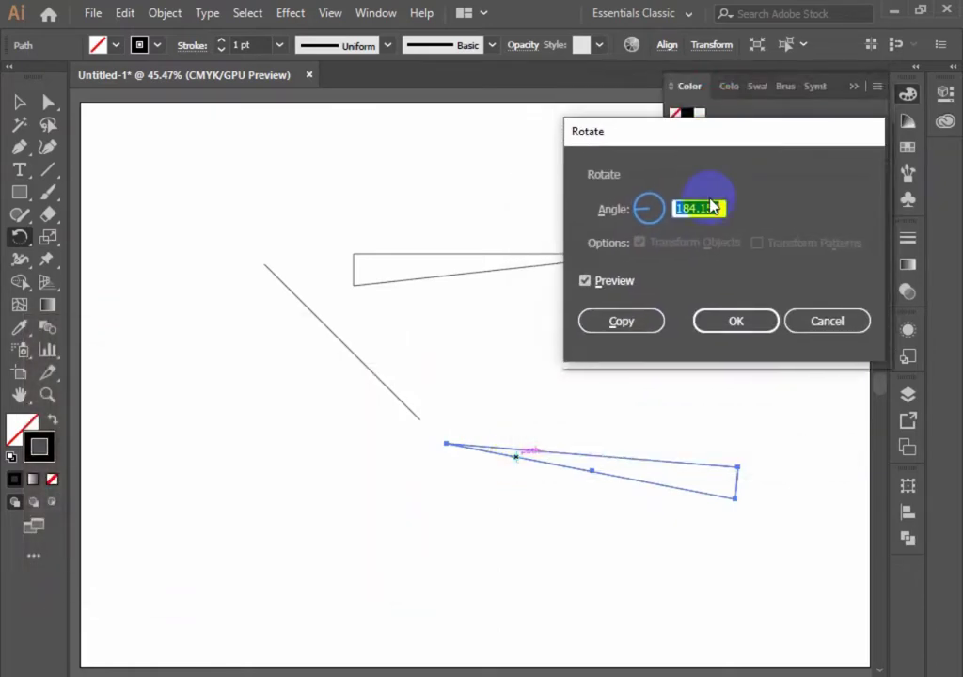
pyautogui.scroll(20, 712, 207)
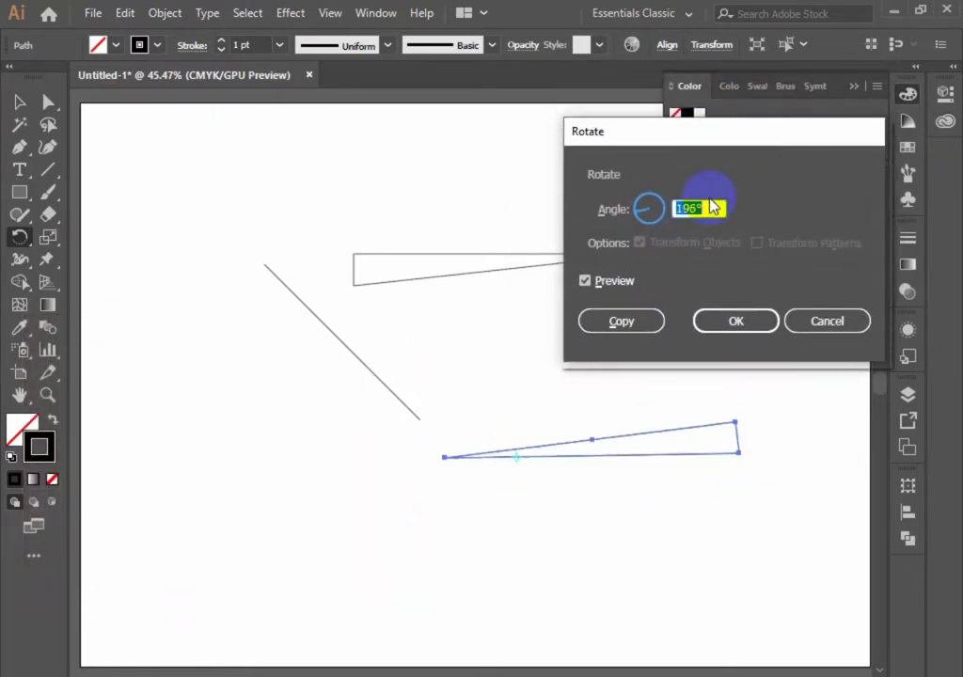
pyautogui.scroll(20, 712, 207)
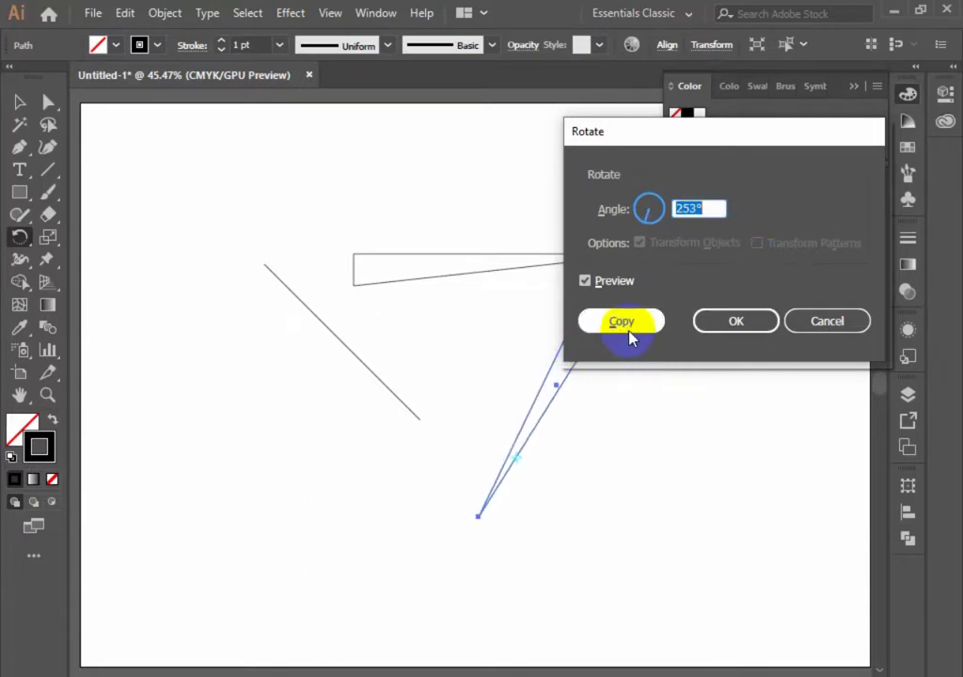
pyautogui.click(830, 322)
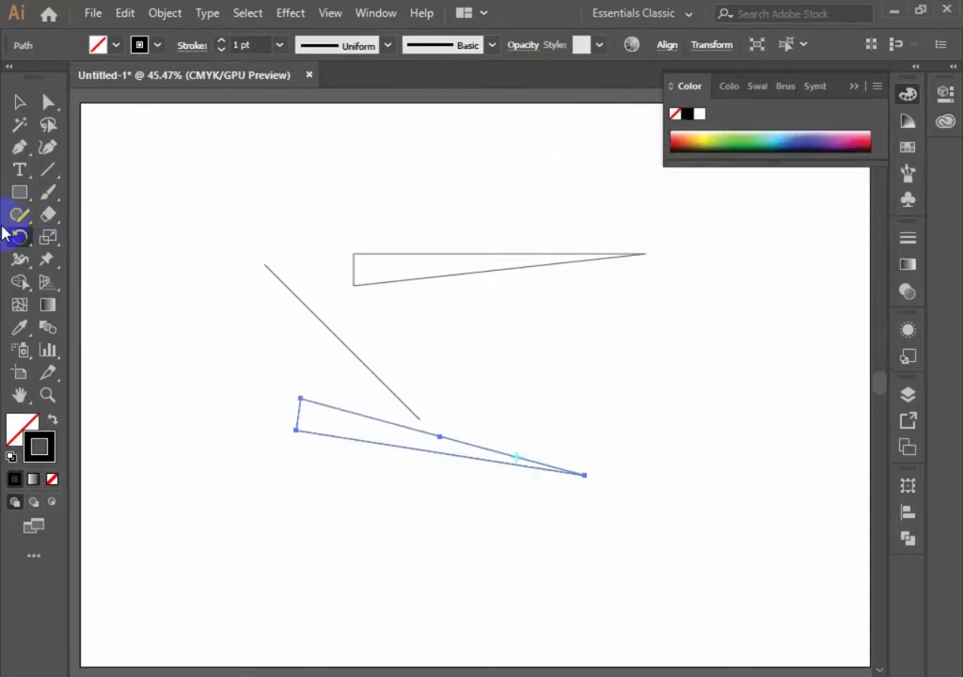
# Delete both thin triangles, keeping only the diagonal line
pyautogui.click(18, 104)
pyautogui.moveTo(490, 217); pyautogui.dragTo(629, 671)
pyautogui.press('Delete')
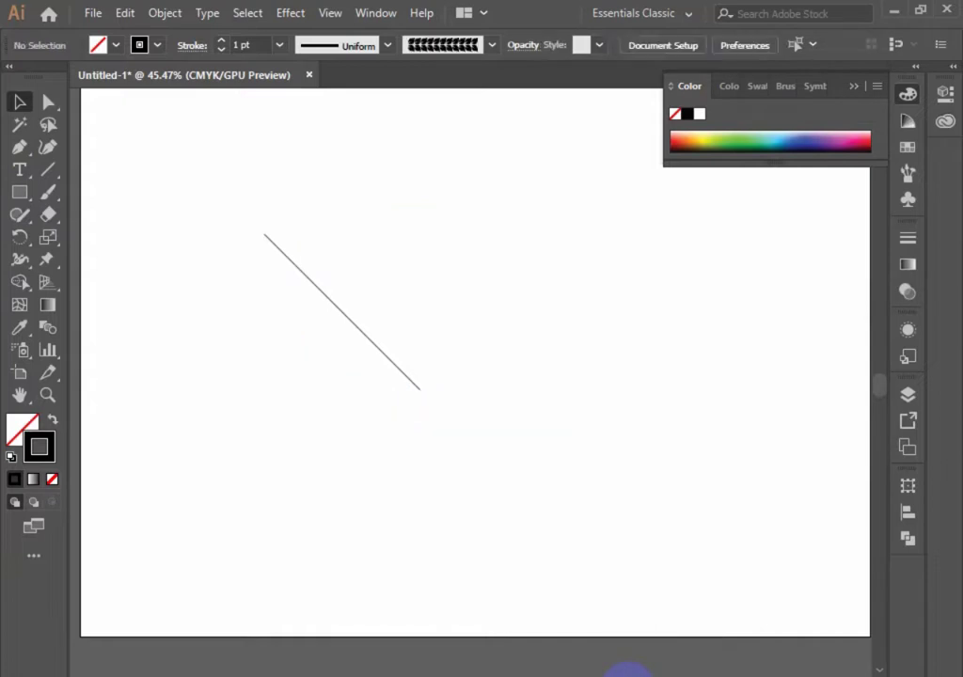
# Create a reflected copy of the diagonal line across the vertical axis to form an X
pyautogui.scroll(2, 602, 672)
pyautogui.click(384, 444)
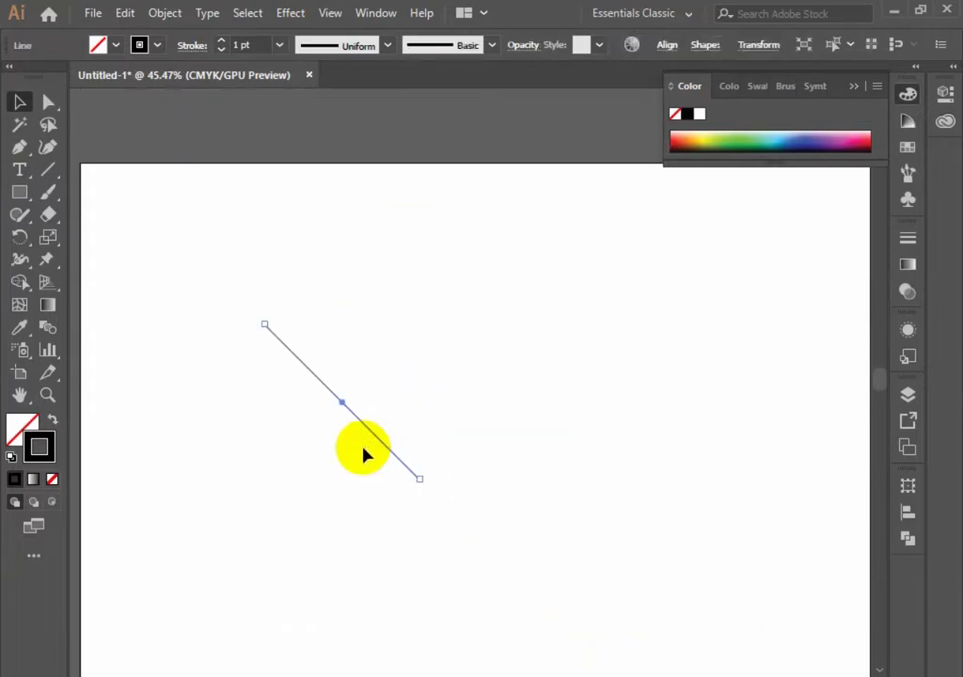
pyautogui.moveTo(19, 237)
pyautogui.mouseDown()
pyautogui.moveTo(43, 254)
pyautogui.moveTo(80, 258)
pyautogui.mouseUp()
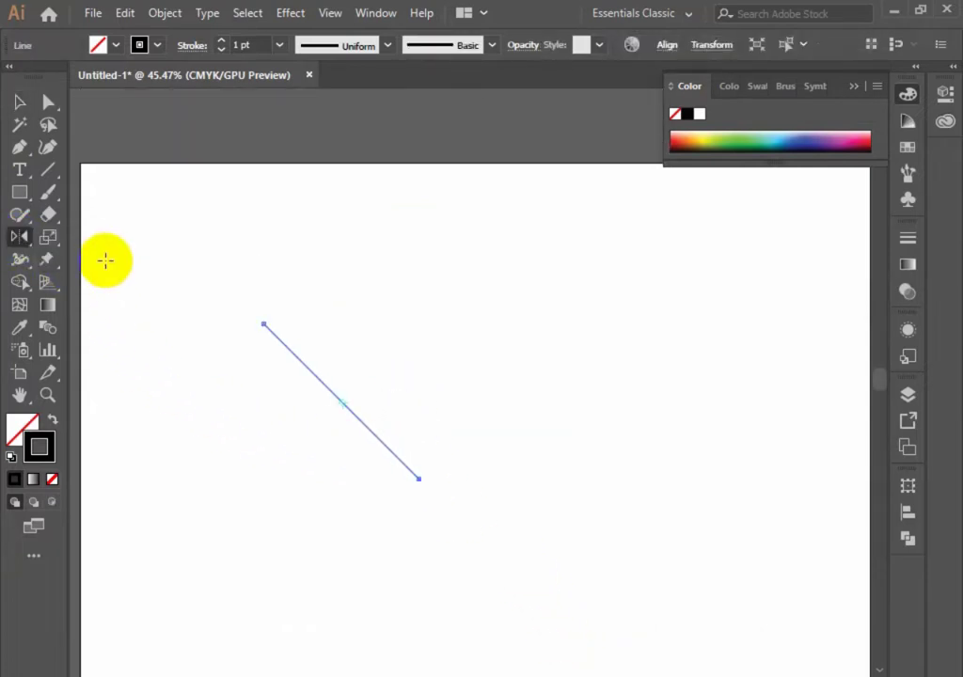
pyautogui.doubleClick(16, 243)
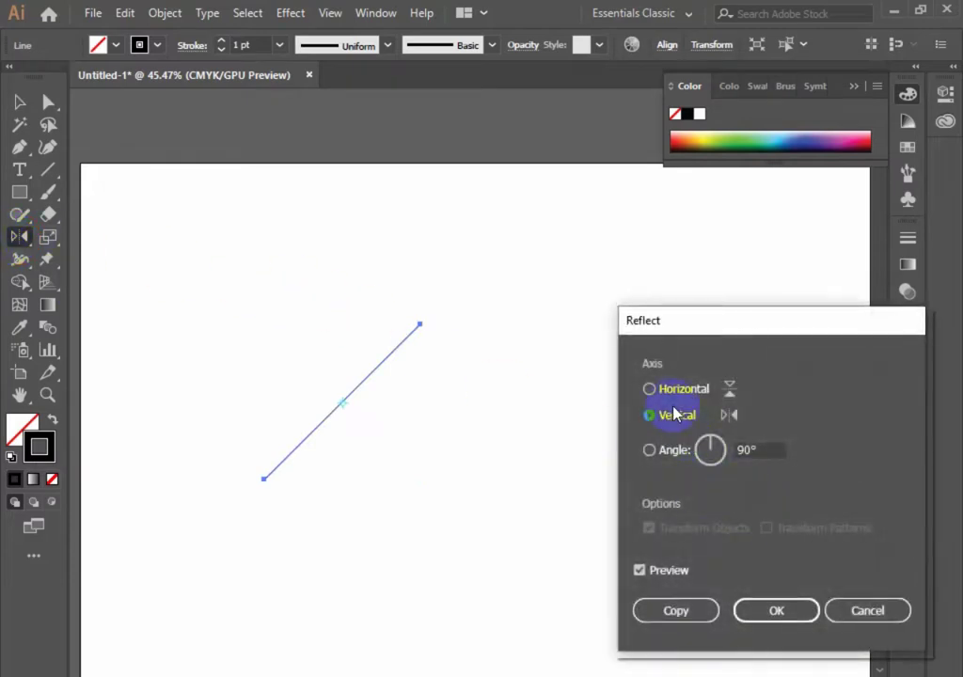
pyautogui.click(677, 609)
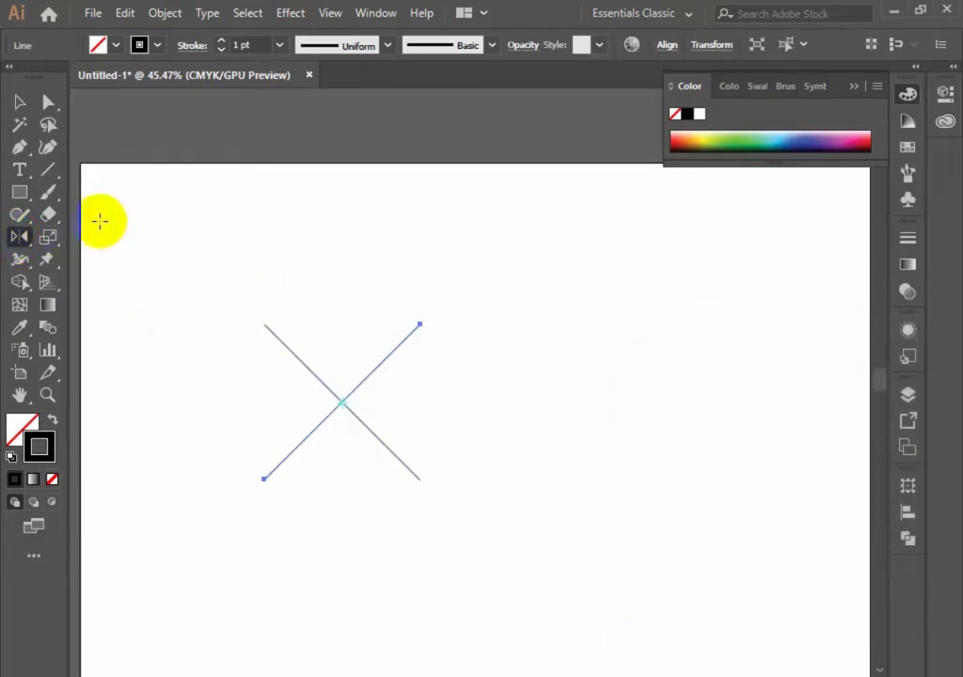
# Set the stroke weight of both crossing lines to 192 pt
pyautogui.click(21, 103)
pyautogui.moveTo(293, 224); pyautogui.dragTo(408, 516)
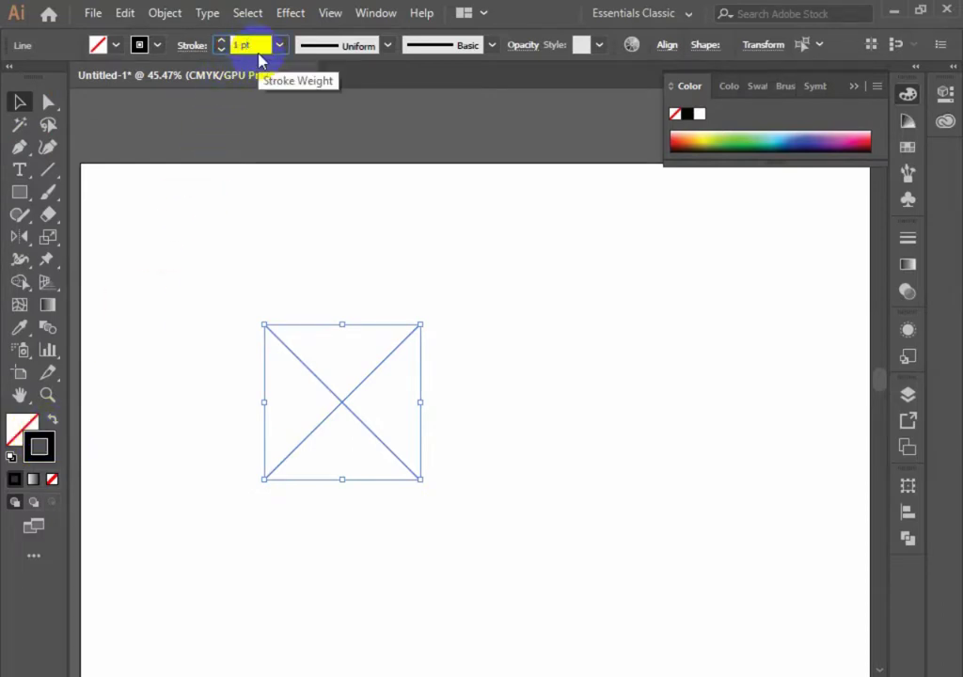
pyautogui.press('Up')
pyautogui.press('Up')
pyautogui.press('Up')
pyautogui.press('Up')
pyautogui.press('Up')
pyautogui.press('Up')
pyautogui.press('Up')
pyautogui.press('Up')
pyautogui.press('Up')
pyautogui.press('Up')
pyautogui.press('Up')
pyautogui.press('Up')
pyautogui.press('Up')
pyautogui.press('Up')
pyautogui.press('Up')
pyautogui.press('Up')
pyautogui.press('Up')
pyautogui.press('Up')
pyautogui.press('Up')
pyautogui.press('Up')
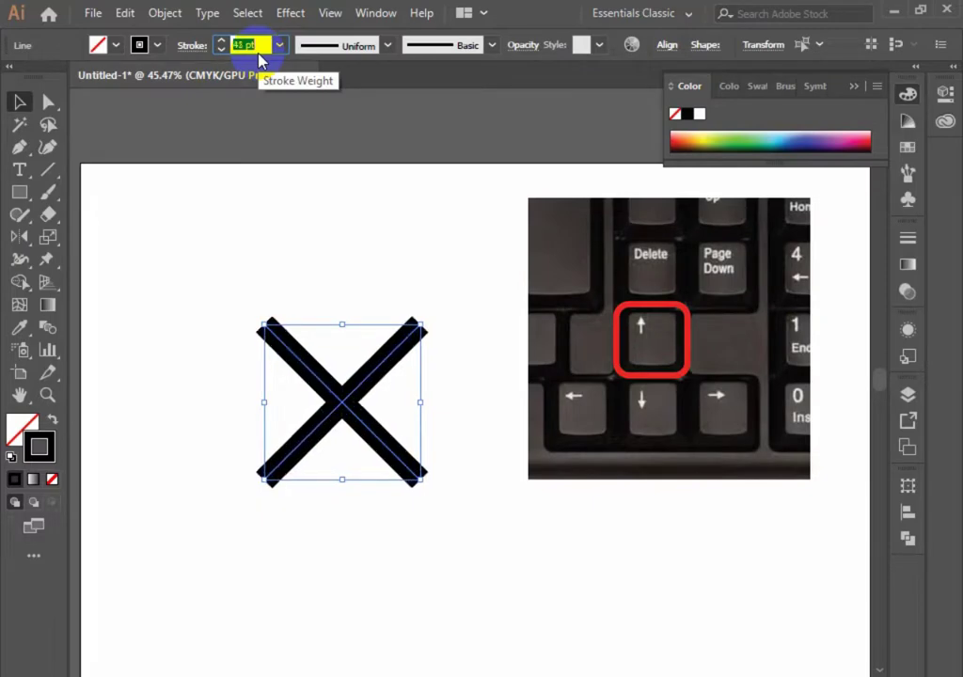
pyautogui.press('Up')
pyautogui.press('Up')
pyautogui.press('Up')
pyautogui.press('Up')
pyautogui.press('Up')
pyautogui.press('Up')
pyautogui.press('Up')
pyautogui.press('Up')
pyautogui.press('Up')
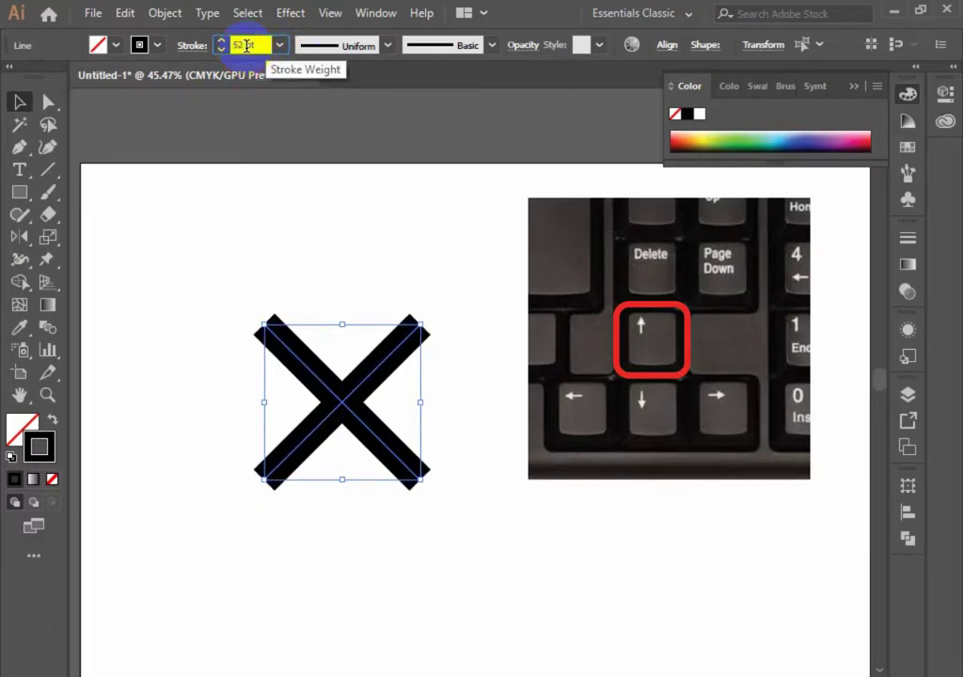
pyautogui.press('Up')
pyautogui.press('Up')
pyautogui.press('Up')
pyautogui.press('Up')
pyautogui.press('Up')
pyautogui.press('Up')
pyautogui.press('Up')
pyautogui.press('Up')
pyautogui.press('Up')
pyautogui.press('Up')
pyautogui.press('Up')
pyautogui.press('Up')
pyautogui.press('Up')
pyautogui.press('Up')
pyautogui.press('Up')
pyautogui.press('Up')
pyautogui.press('Up')
pyautogui.press('Up')
pyautogui.press('Up')
pyautogui.press('Up')
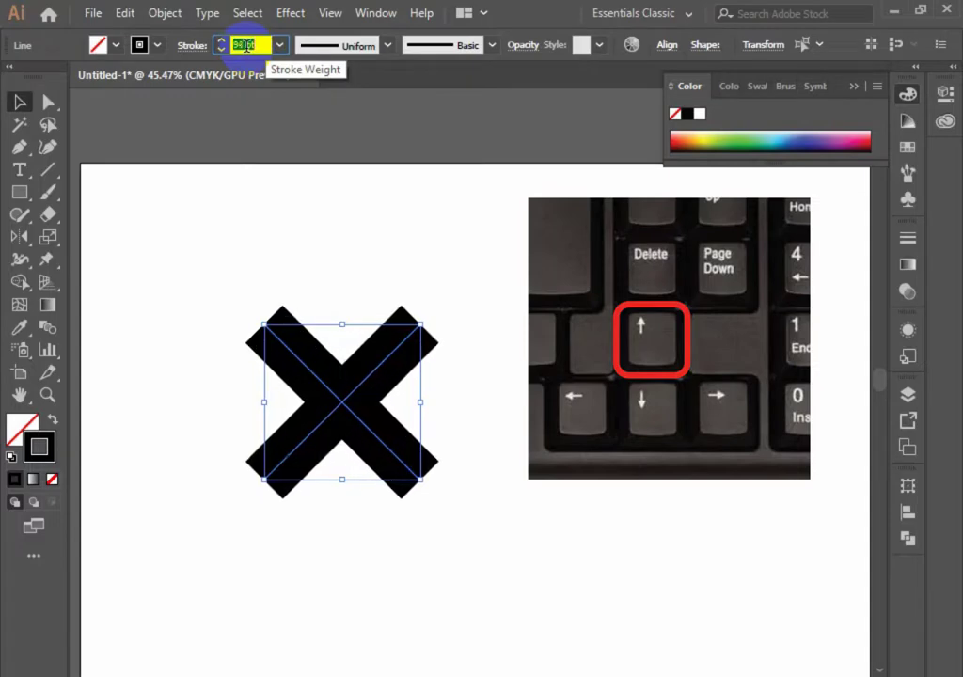
pyautogui.press('Up')
pyautogui.press('Up')
pyautogui.press('Up')
pyautogui.press('Up')
pyautogui.press('Up')
pyautogui.press('Up')
pyautogui.press('Up')
pyautogui.press('Up')
pyautogui.press('Up')
pyautogui.press('Up')
pyautogui.press('Up')
pyautogui.press('Up')
pyautogui.press('Up')
pyautogui.press('Up')
pyautogui.press('Up')
pyautogui.press('Up')
pyautogui.press('Up')
pyautogui.press('Up')
pyautogui.press('Up')
pyautogui.press('Up')
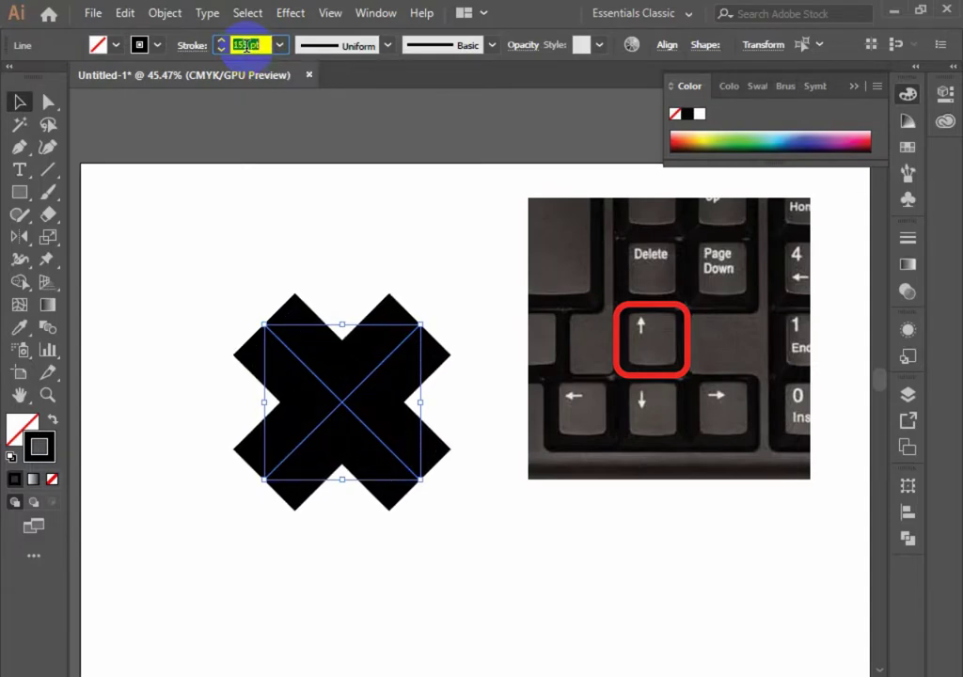
pyautogui.press('Up')
pyautogui.press('Up')
pyautogui.press('Up')
pyautogui.press('Up')
pyautogui.press('Up')
pyautogui.press('Up')
pyautogui.press('Up')
pyautogui.press('Up')
pyautogui.press('Up')
pyautogui.press('Up')
pyautogui.press('Up')
pyautogui.press('Up')
pyautogui.press('Up')
pyautogui.press('Up')
pyautogui.press('Up')
pyautogui.press('Up')
pyautogui.press('Up')
pyautogui.press('Up')
pyautogui.press('Up')
pyautogui.press('Up')
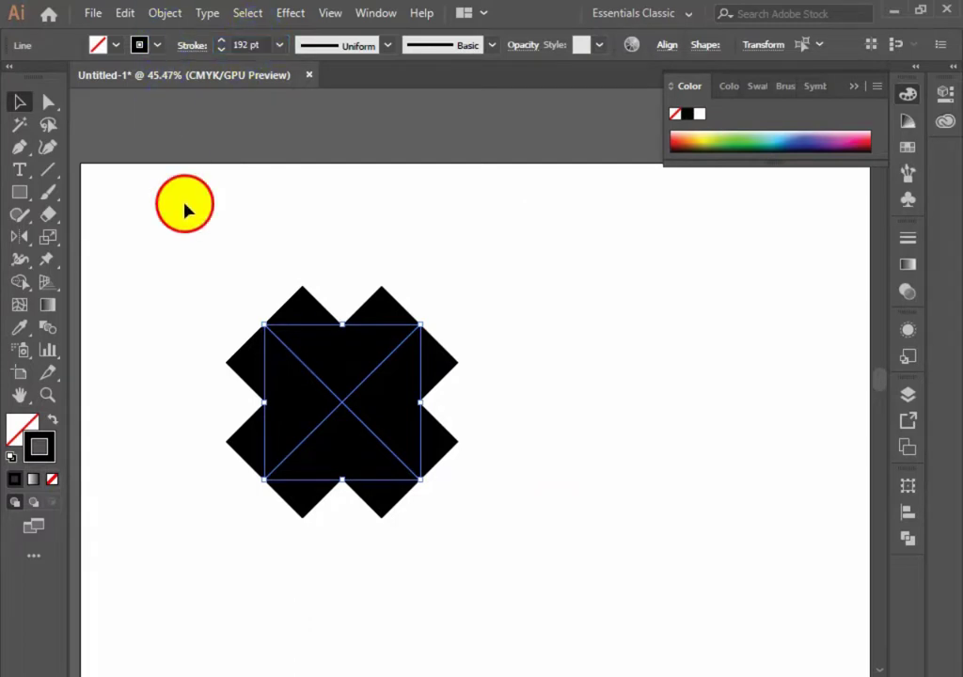
pyautogui.click(233, 251)
pyautogui.click(422, 507)
pyautogui.click(347, 565)
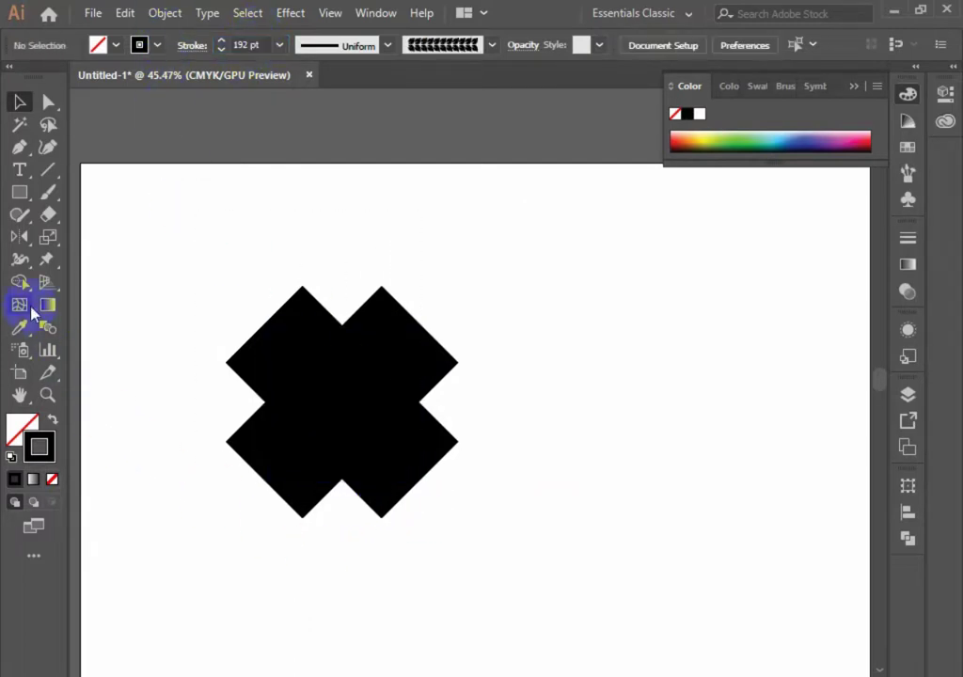
pyautogui.click(13, 196)
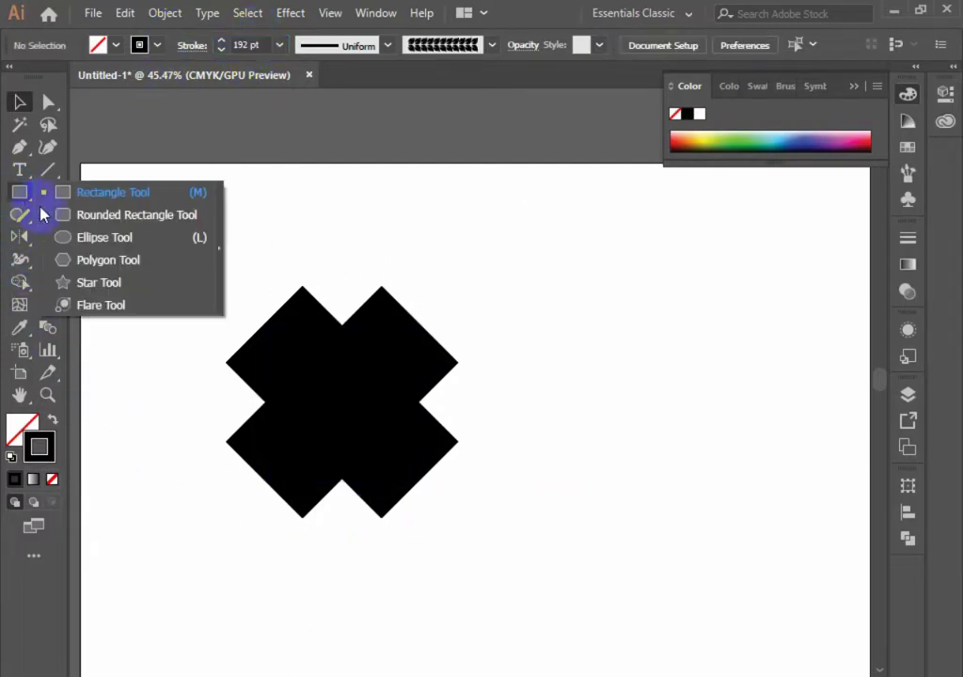
pyautogui.click(155, 237)
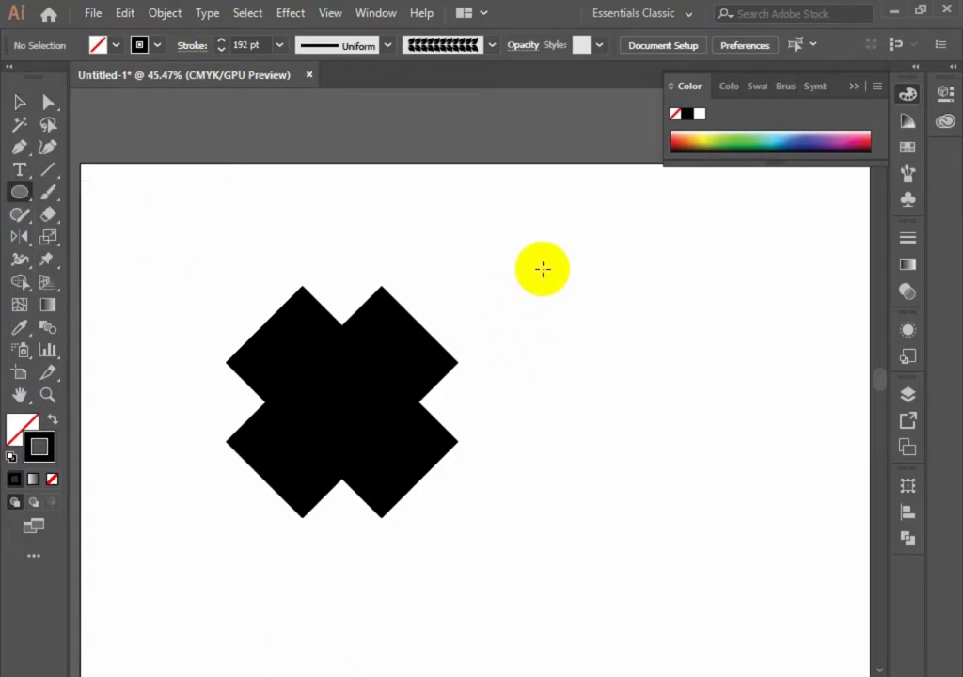
pyautogui.click(25, 91)
# Try swapping the fill and stroke of the two crossing lines, and undo the swap
pyautogui.moveTo(159, 215); pyautogui.dragTo(425, 406)
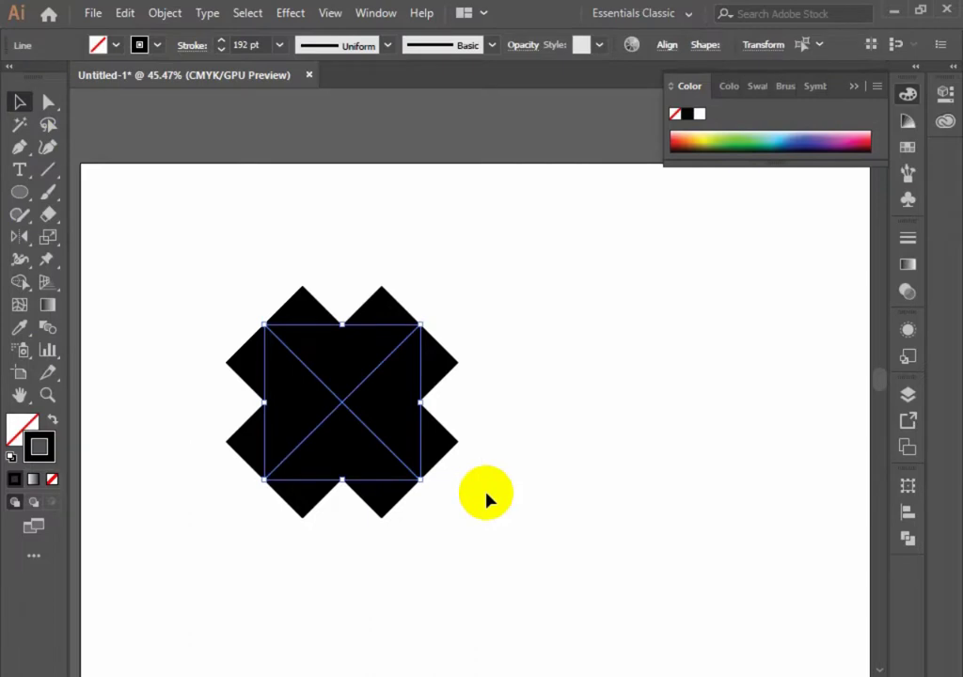
pyautogui.click(409, 420)
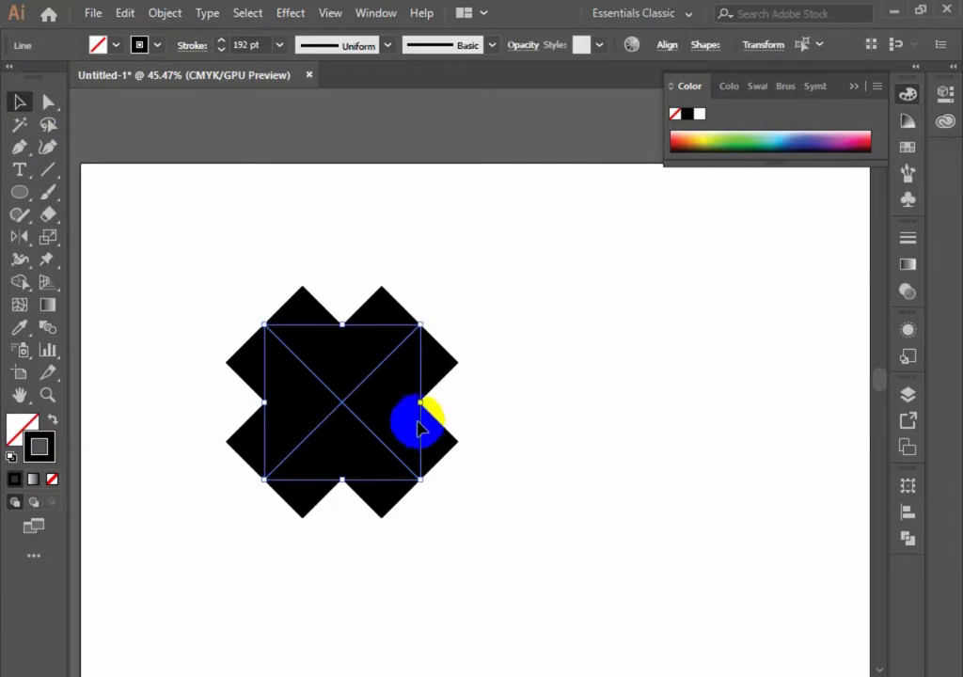
pyautogui.click(50, 420)
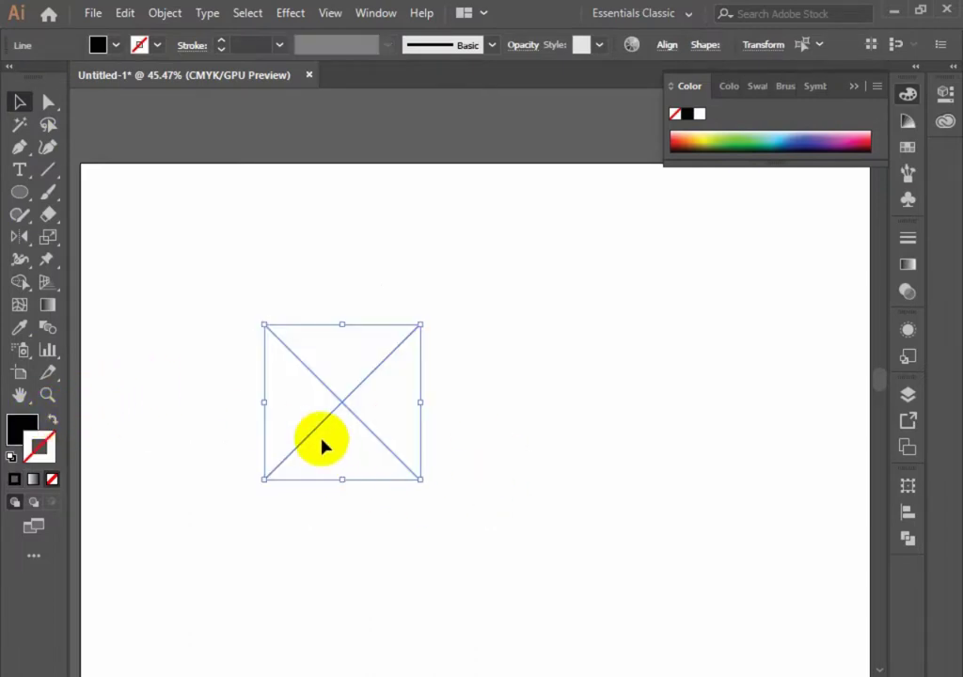
pyautogui.hotkey('ctrl', 'z')
pyautogui.hotkey('ctrl', 'z')
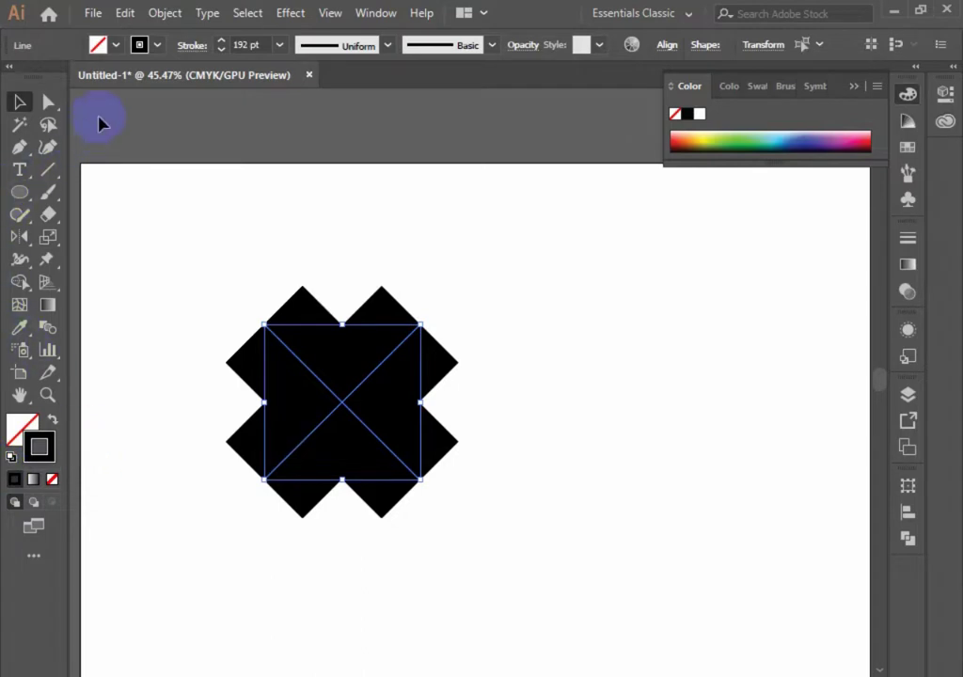
# Expand the thick strokes of both crossing lines into filled shapes
pyautogui.click(174, 13)
pyautogui.click(249, 208)
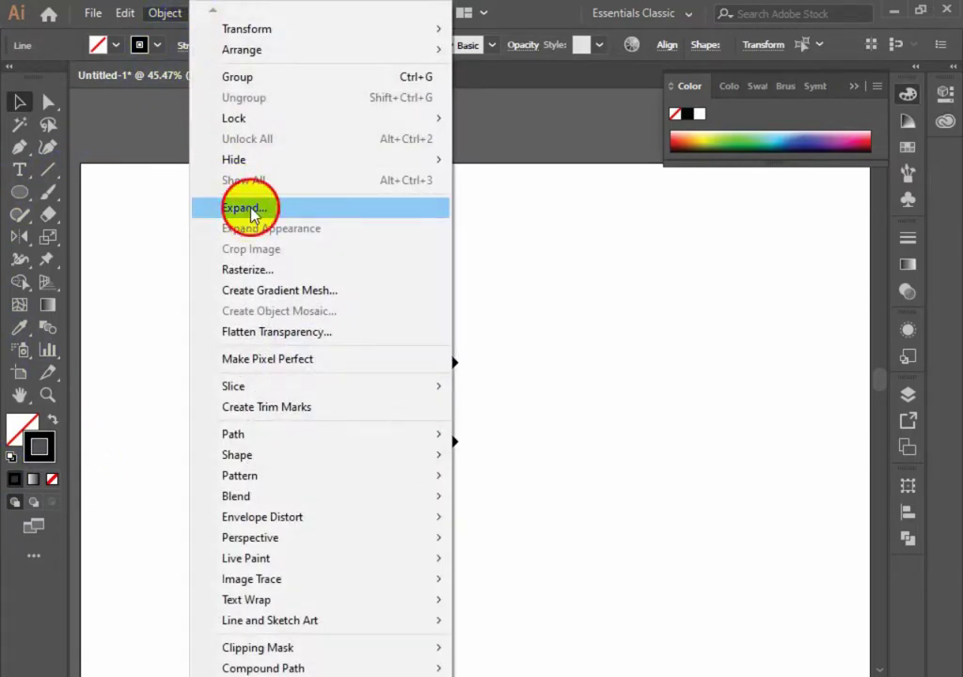
pyautogui.click(400, 457)
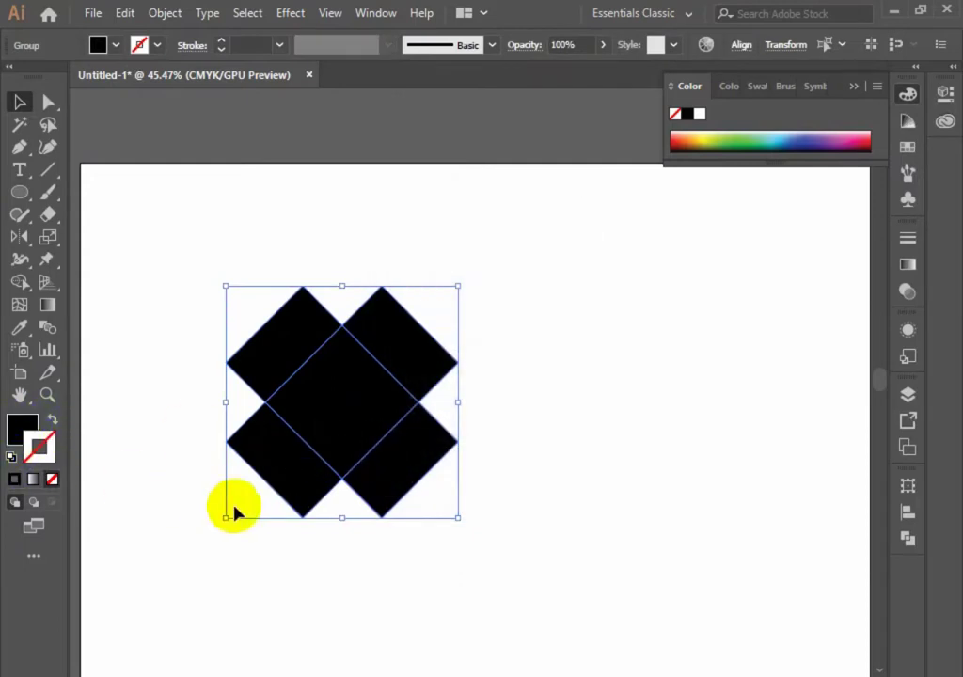
# Merge the two upper arms of the expanded X with its central square using the Shape Builder tool
pyautogui.click(318, 565)
pyautogui.moveTo(386, 553); pyautogui.dragTo(327, 490)
pyautogui.click(37, 429)
pyautogui.click(20, 282)
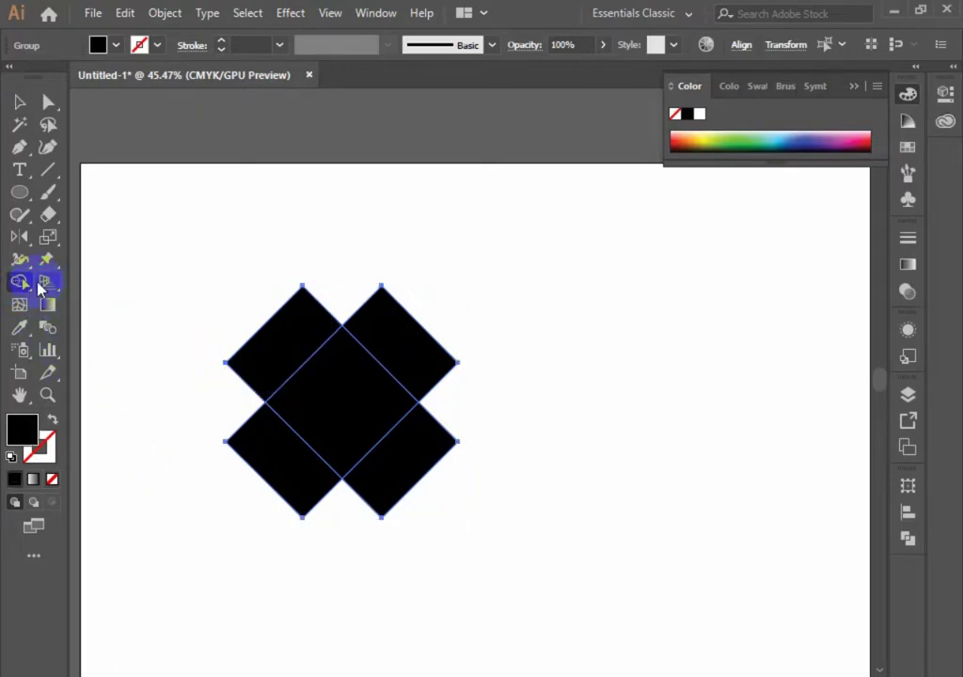
pyautogui.click(13, 281)
pyautogui.click(77, 287)
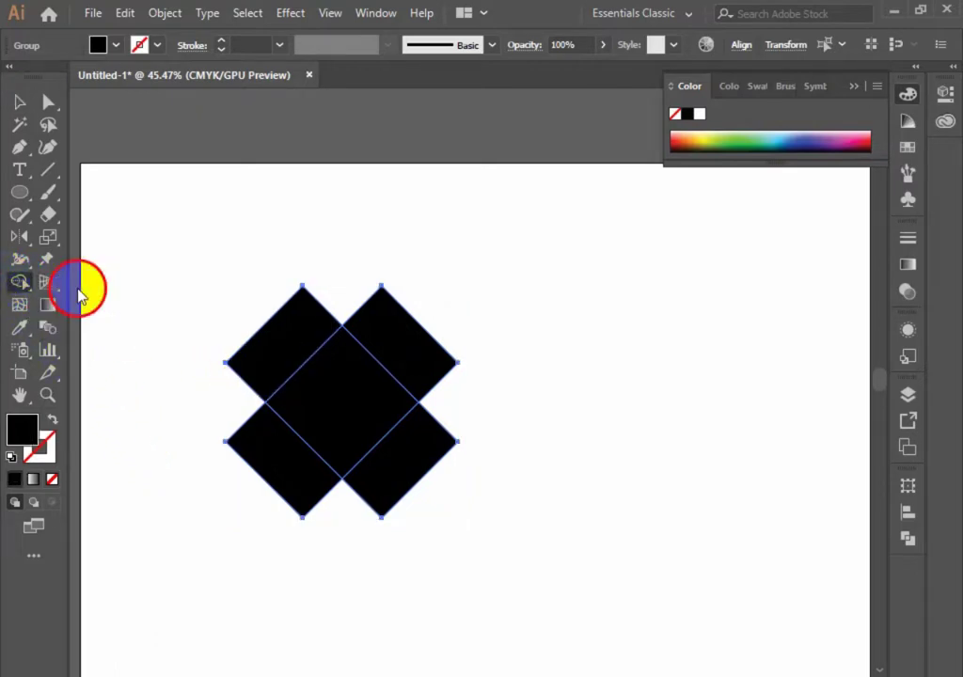
pyautogui.moveTo(280, 365)
pyautogui.mouseDown()
pyautogui.moveTo(303, 385)
pyautogui.moveTo(310, 431)
pyautogui.mouseUp()
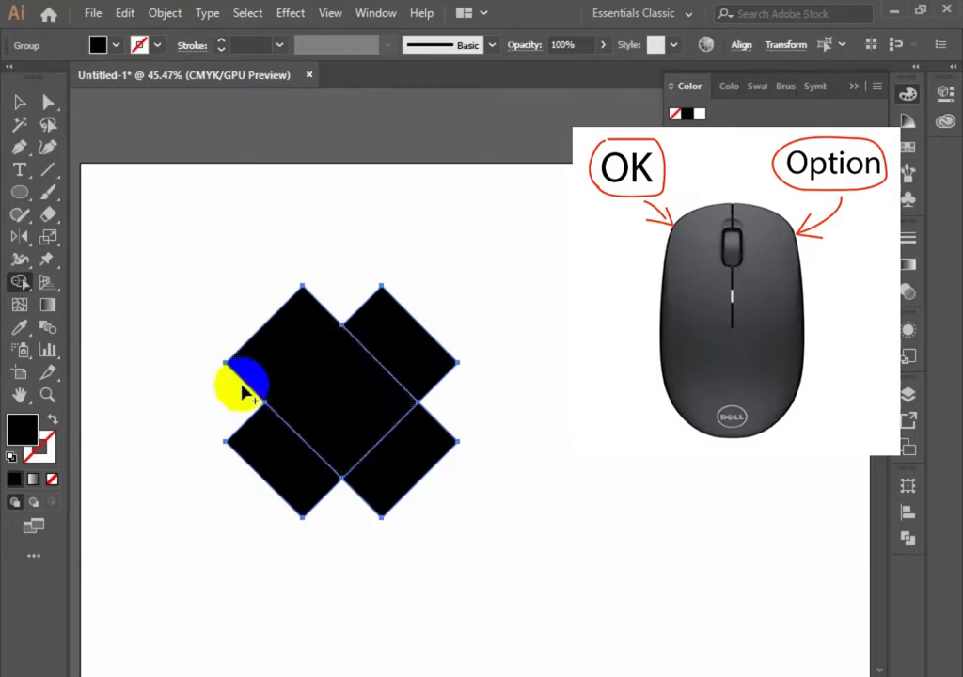
pyautogui.moveTo(398, 349); pyautogui.dragTo(376, 390)
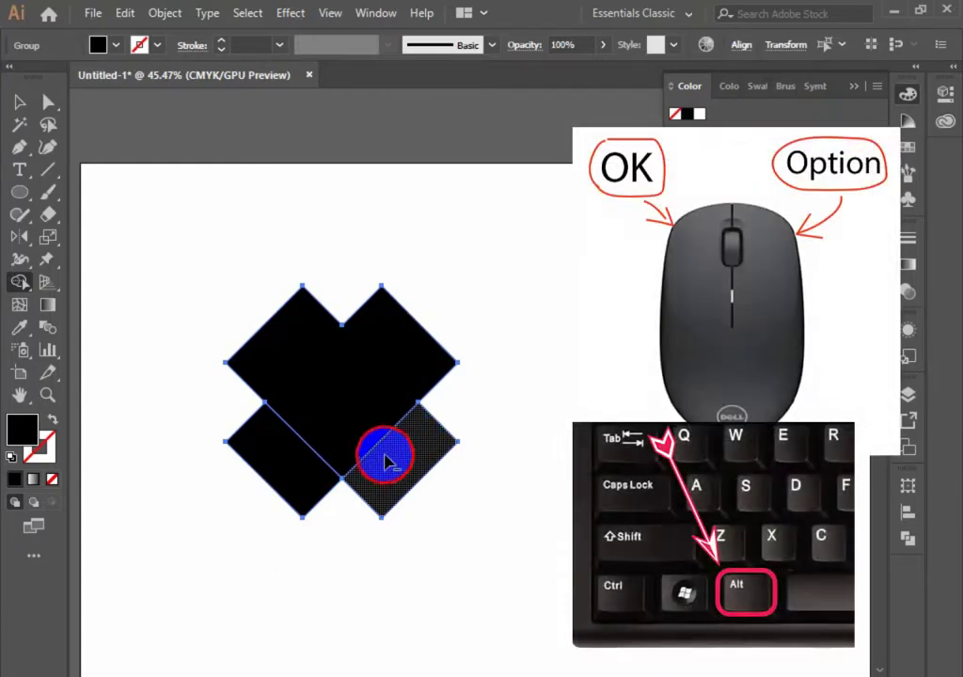
# Remove the two lower arms of the X with Shape Builder, and undo the removals and merges
pyautogui.keyDown('alt'); pyautogui.click(386, 461); pyautogui.keyUp('alt')
pyautogui.keyDown('alt'); pyautogui.click(236, 442); pyautogui.keyUp('alt')
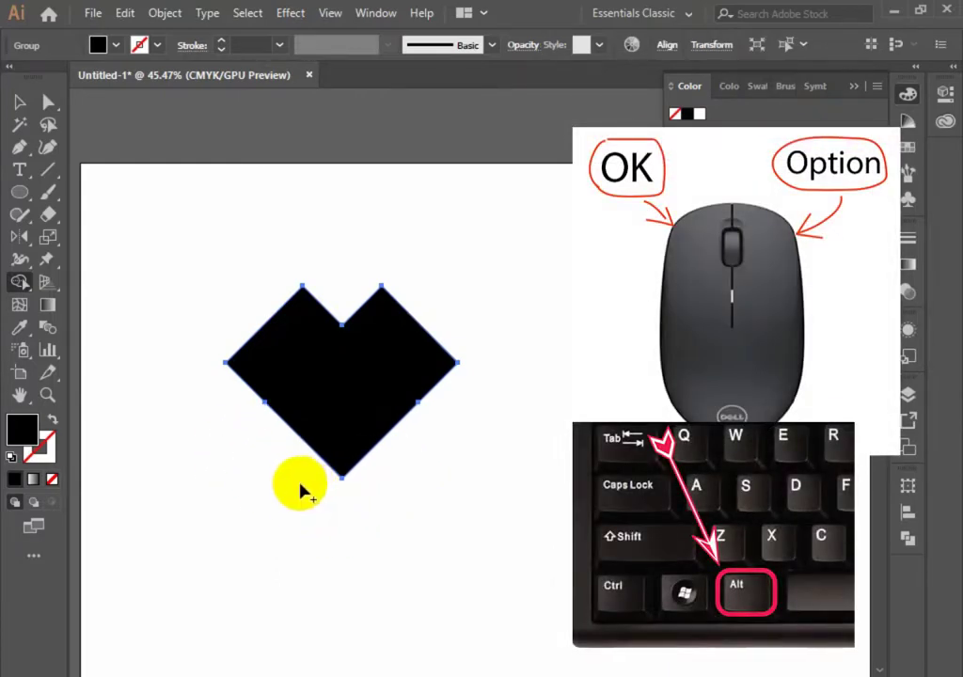
pyautogui.hotkey('ctrl', 'z')
pyautogui.hotkey('ctrl', 'z')
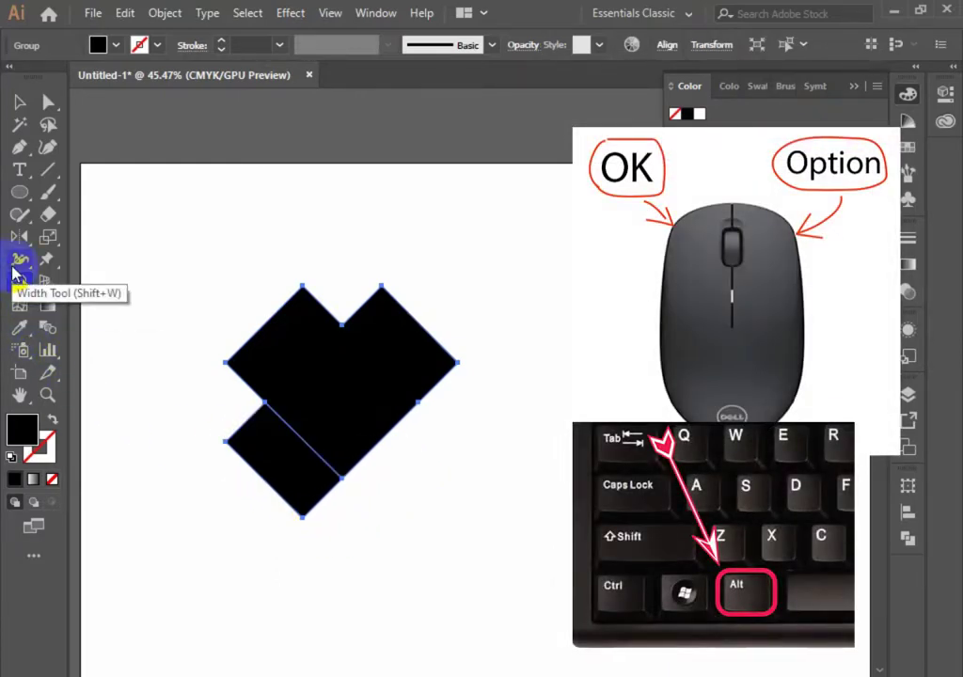
# Try removing the central square of the X with Shape Builder, and undo the removal
pyautogui.click(19, 281)
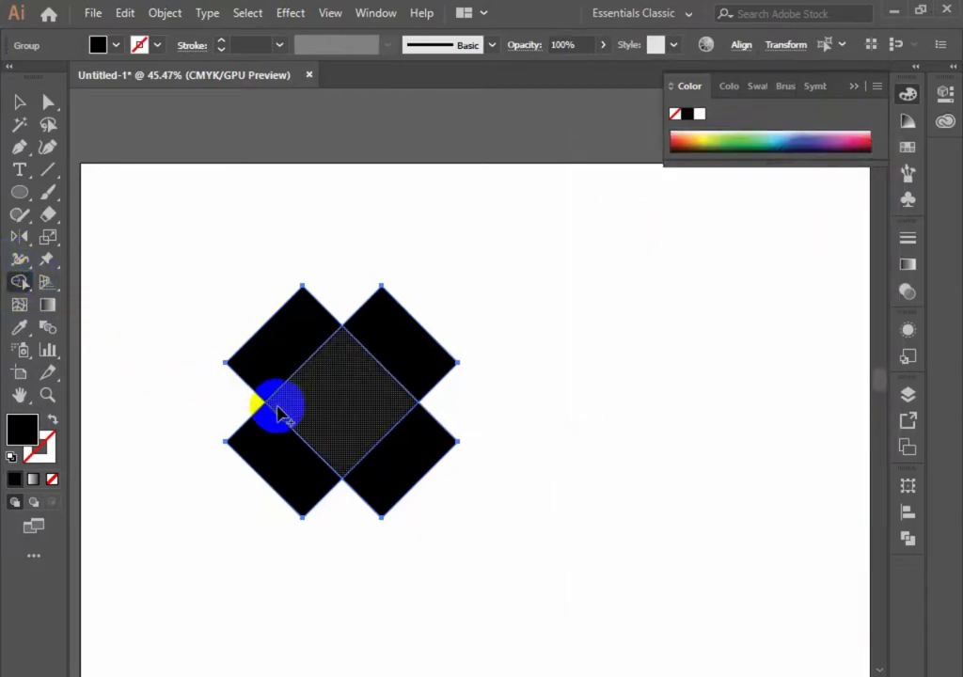
pyautogui.moveTo(293, 395); pyautogui.dragTo(318, 456)
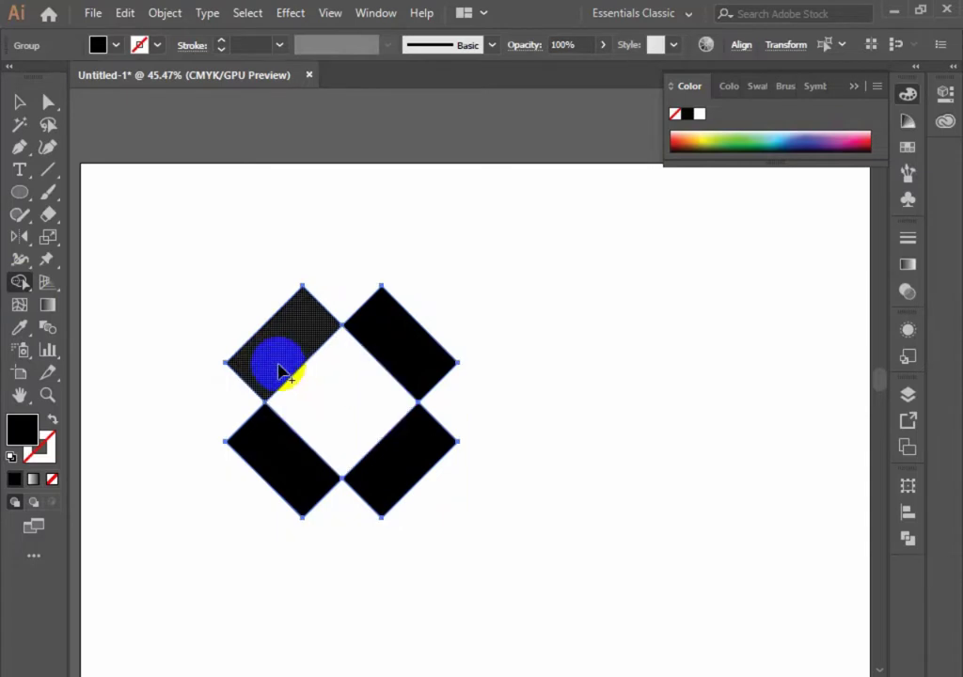
pyautogui.hotkey('ctrl', 'z')
# Merge the upper arms with the central square and remove both lower arms with Shape Builder, forming an angular heart
pyautogui.moveTo(275, 363); pyautogui.dragTo(332, 412)
pyautogui.moveTo(436, 353)
pyautogui.mouseDown()
pyautogui.moveTo(394, 383)
pyautogui.moveTo(385, 404)
pyautogui.mouseUp()
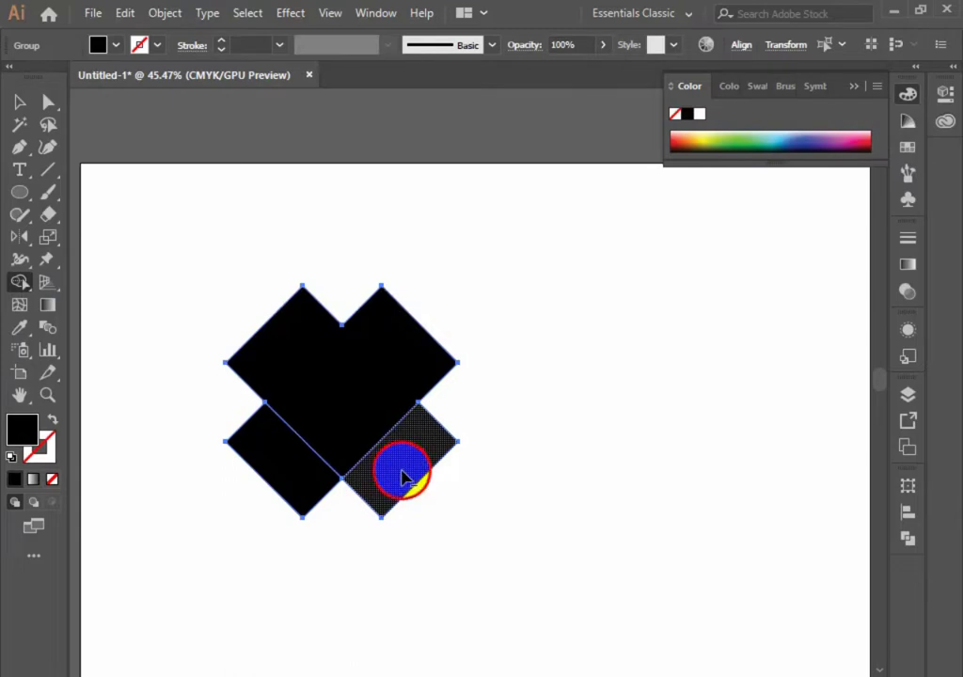
pyautogui.keyDown('alt'); pyautogui.click(403, 477); pyautogui.keyUp('alt')
pyautogui.keyDown('alt'); pyautogui.click(301, 468); pyautogui.keyUp('alt')
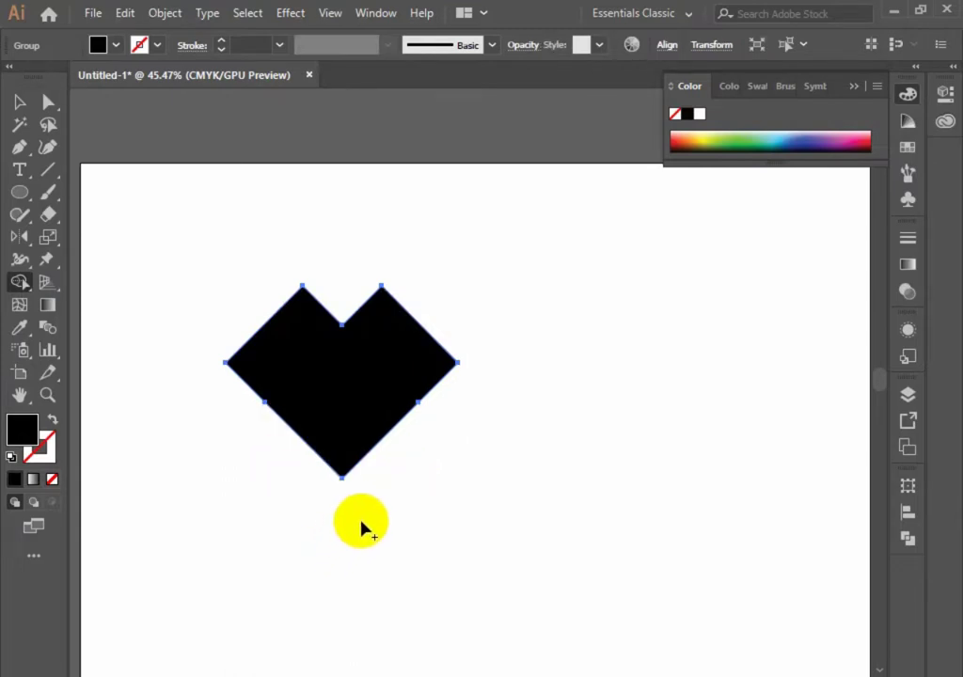
# Display the live corner widgets of the angular heart with the Direct Selection tool
pyautogui.scroll(1, 361, 527)
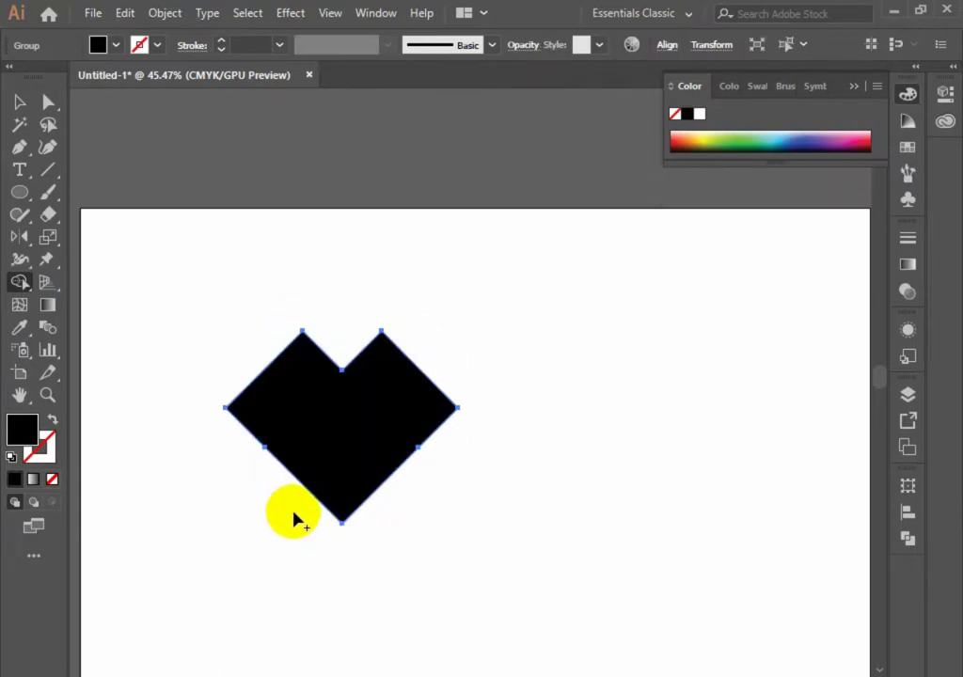
pyautogui.moveTo(294, 520)
pyautogui.mouseDown()
pyautogui.moveTo(303, 505)
pyautogui.moveTo(282, 460)
pyautogui.mouseUp()
pyautogui.click(21, 103)
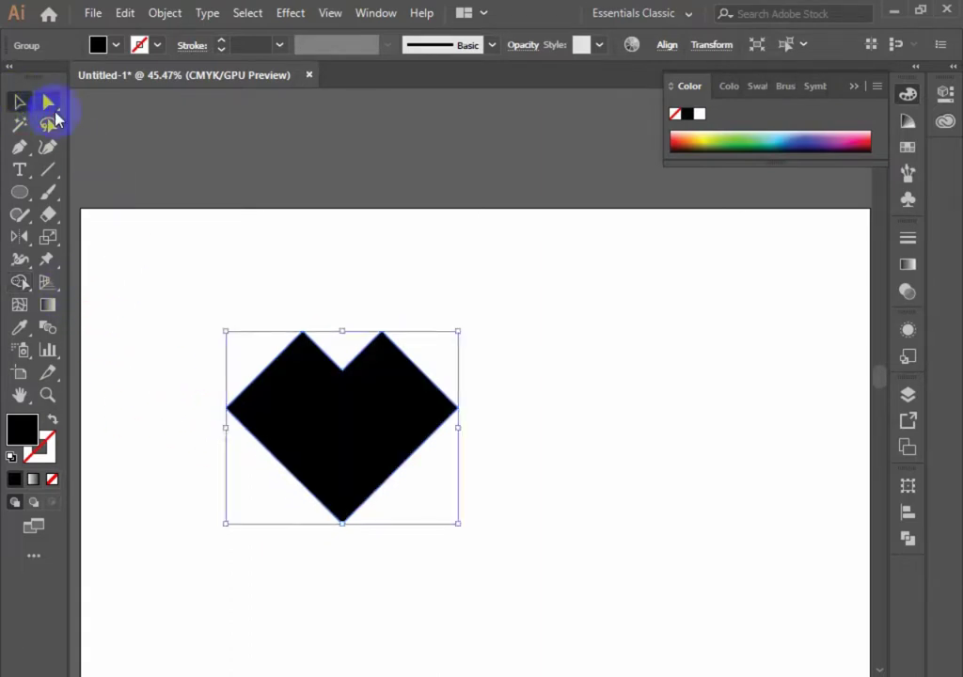
pyautogui.click(52, 106)
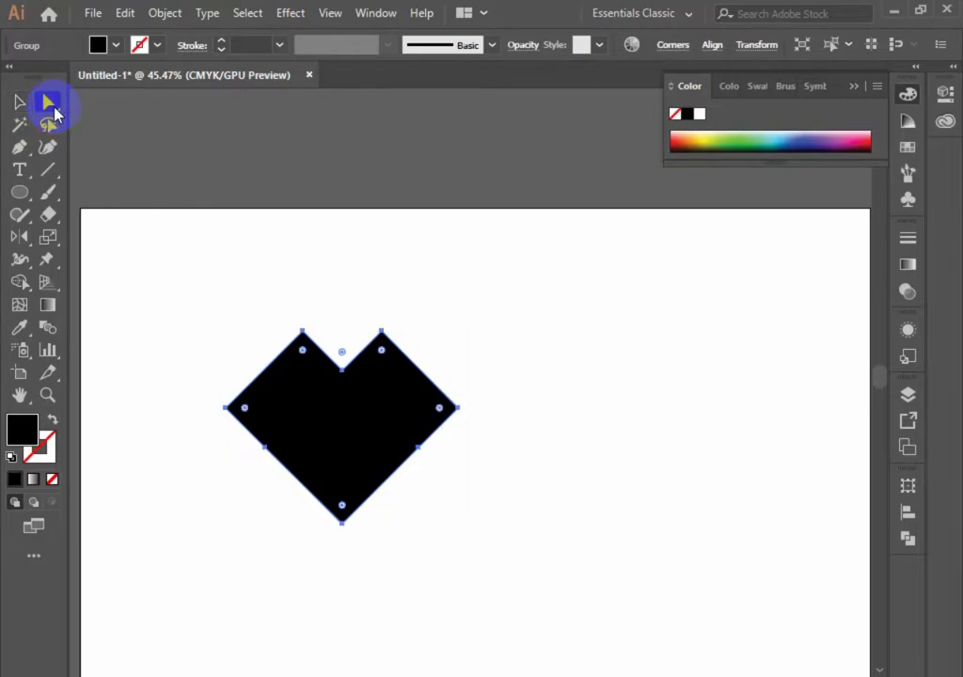
pyautogui.moveTo(339, 365); pyautogui.dragTo(343, 376)
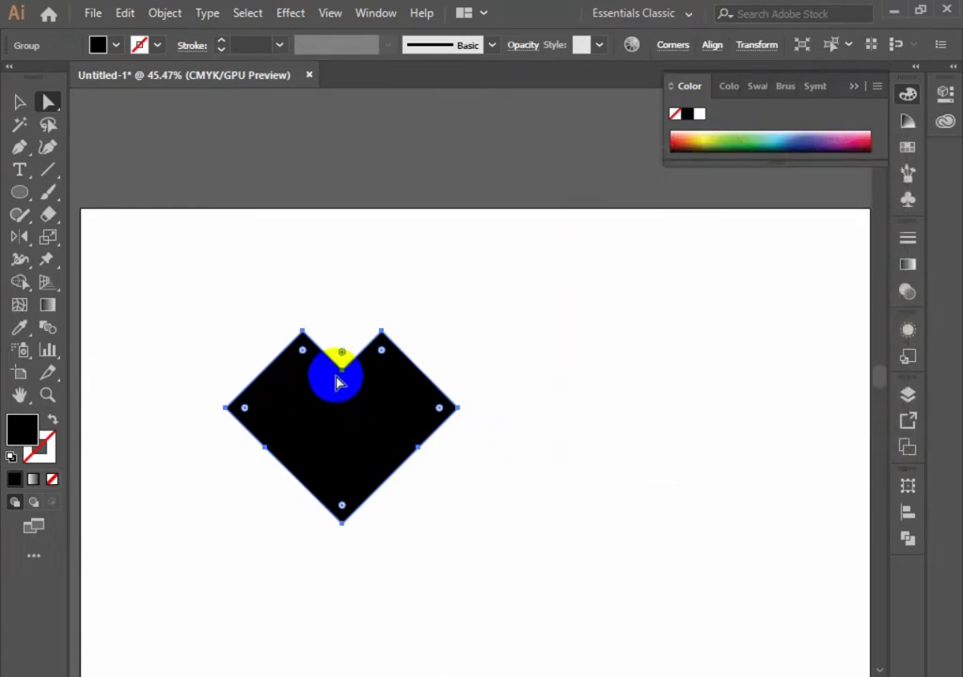
pyautogui.keyDown('shift'); pyautogui.click(343, 371); pyautogui.keyUp('shift')
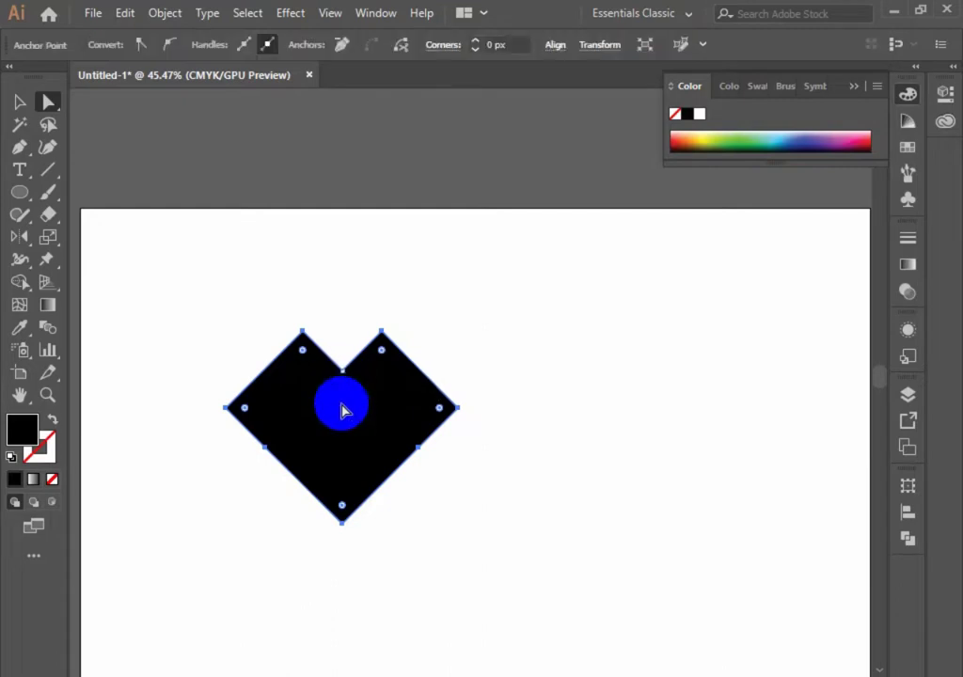
pyautogui.keyDown('shift'); pyautogui.click(343, 525); pyautogui.keyUp('shift')
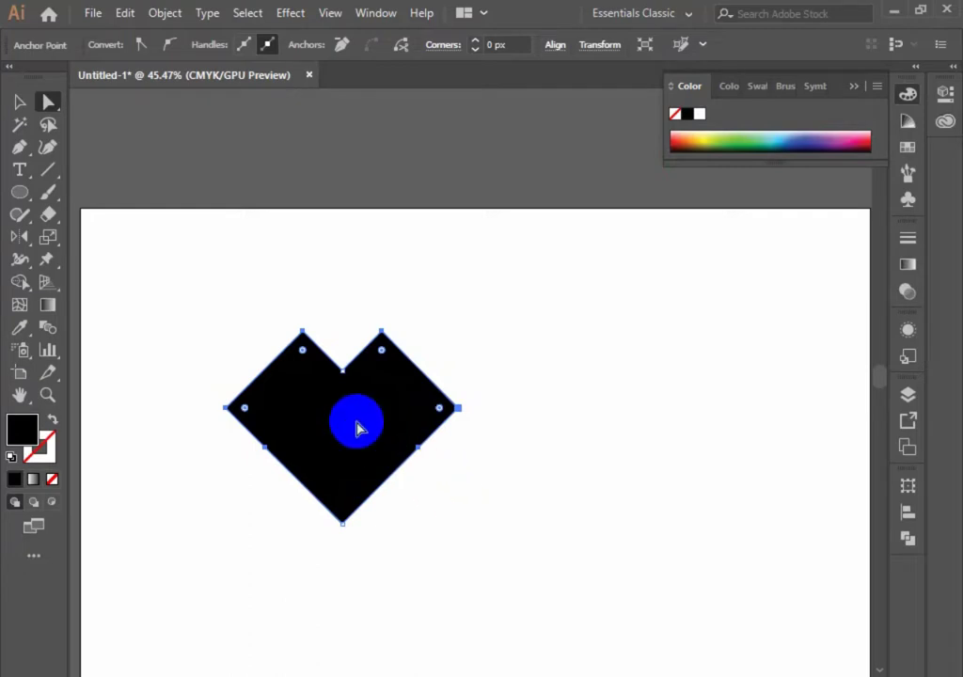
pyautogui.keyDown('shift'); pyautogui.click(341, 370); pyautogui.keyUp('shift')
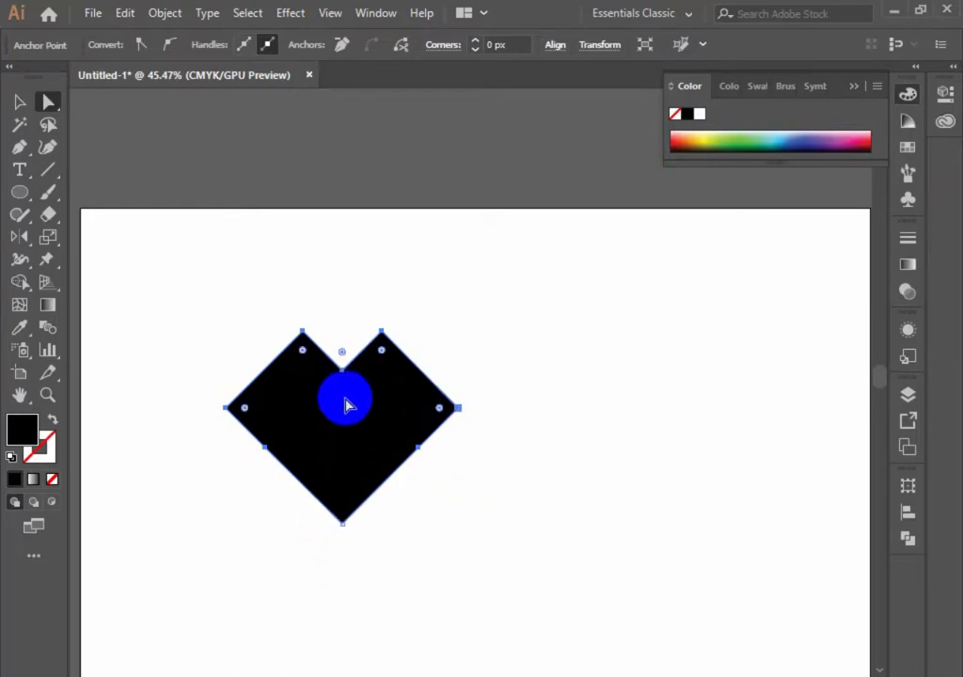
pyautogui.click(342, 370)
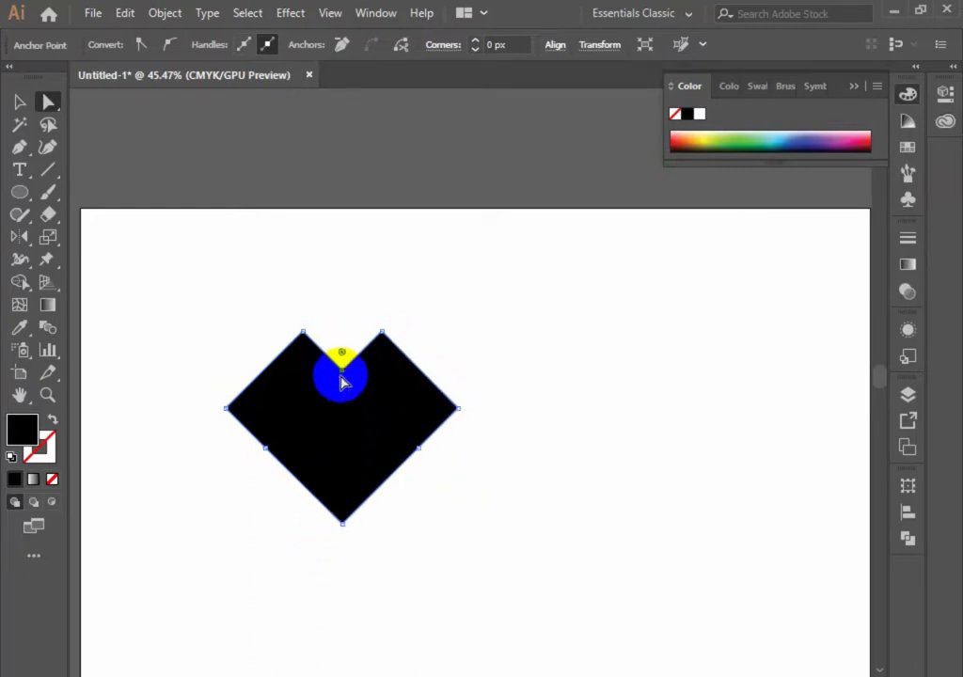
pyautogui.click(370, 367)
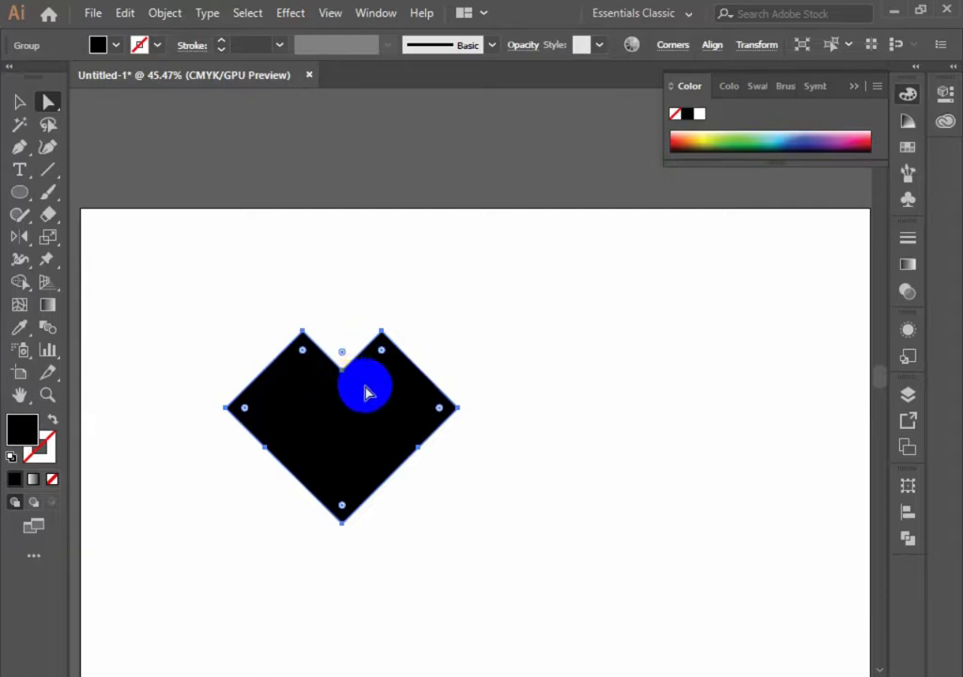
# Exclude the notch and lower tip anchors from the selection and round the heart's outer corners to about 96 px
pyautogui.click(344, 381)
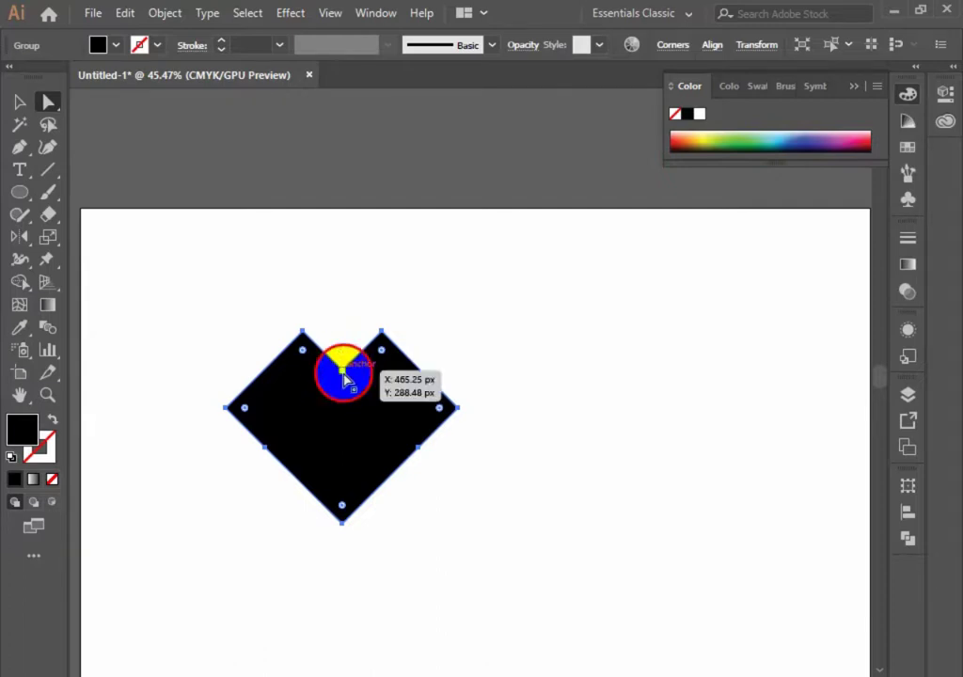
pyautogui.keyDown('shift'); pyautogui.click(342, 523); pyautogui.keyUp('shift')
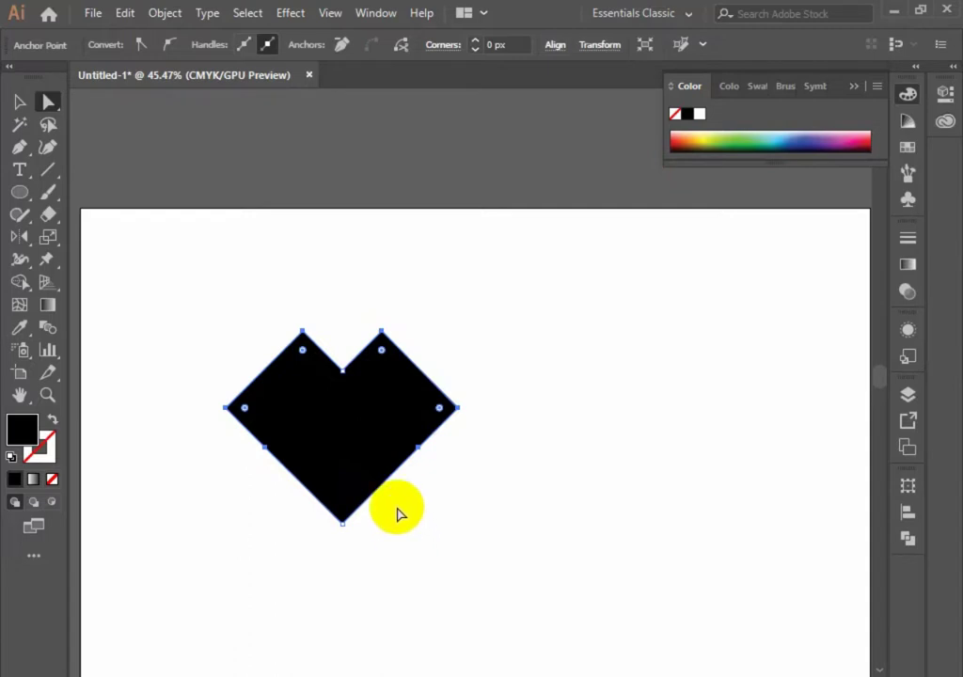
pyautogui.click(356, 384)
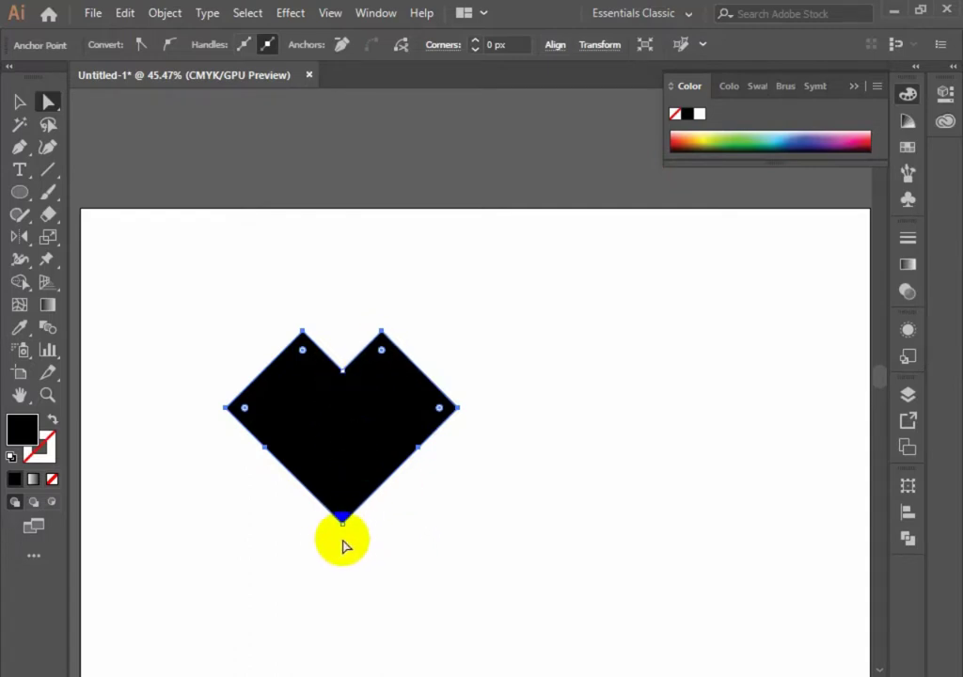
pyautogui.moveTo(439, 407); pyautogui.dragTo(303, 445)
# Select the whole heart and swap its fill and stroke, leaving a black outline without fill
pyautogui.click(21, 99)
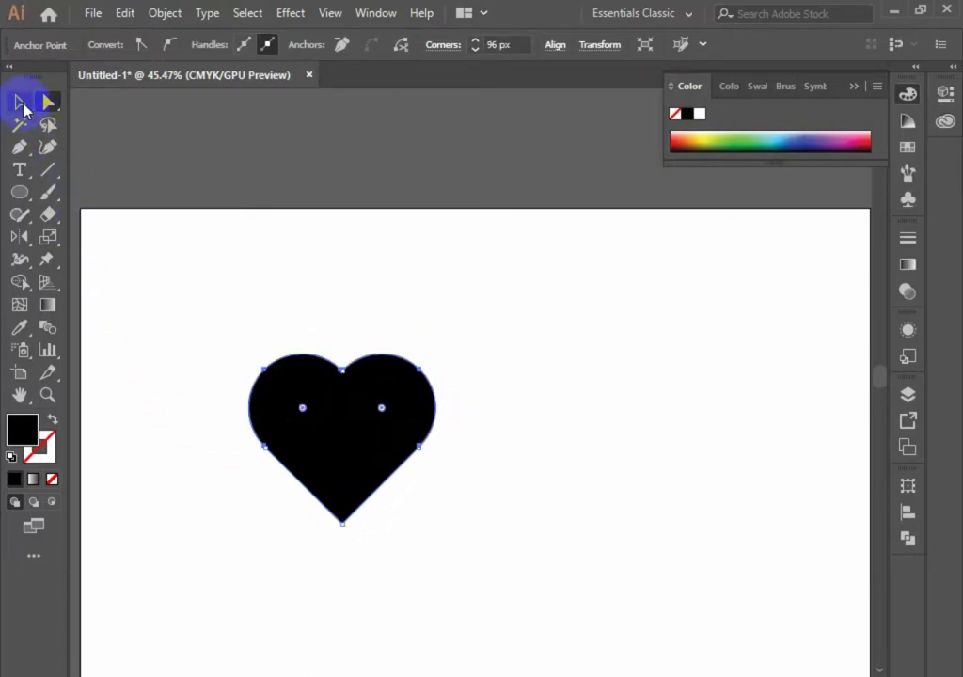
pyautogui.click(282, 280)
pyautogui.moveTo(267, 273); pyautogui.dragTo(333, 423)
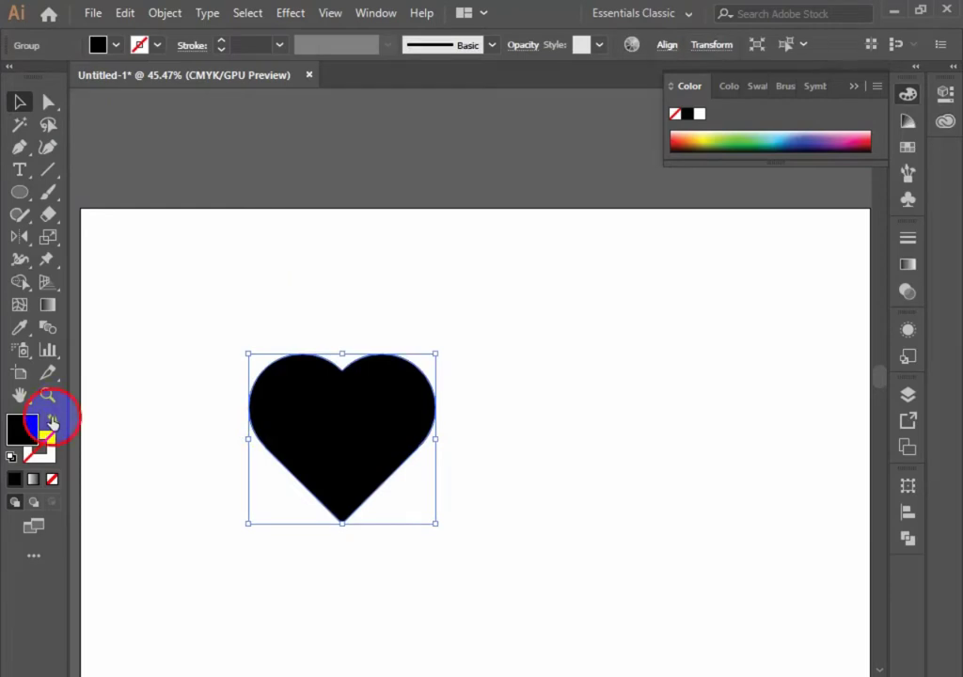
pyautogui.click(52, 421)
pyautogui.click(133, 451)
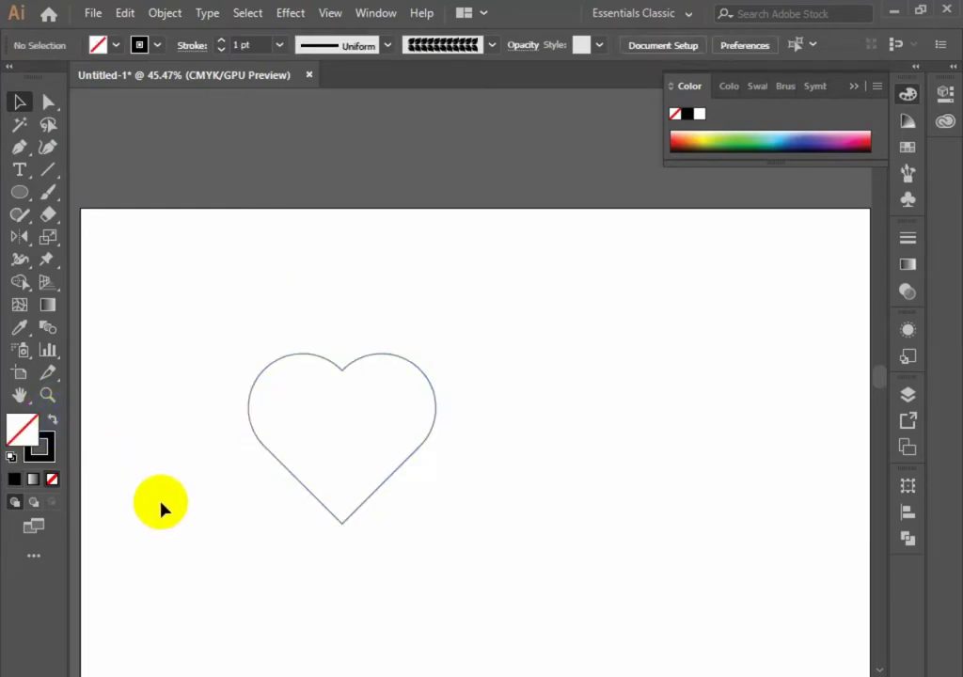
# Select the heart and set its stroke weight to 27 pt
pyautogui.moveTo(174, 337); pyautogui.dragTo(260, 403)
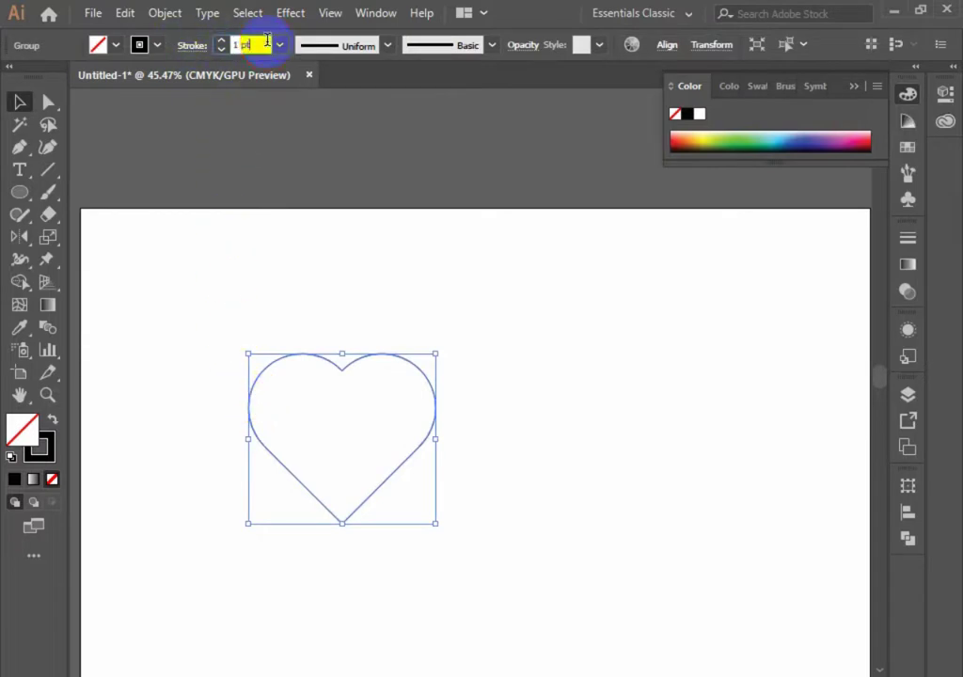
pyautogui.scroll(10, 267, 42)
pyautogui.scroll(16, 267, 41)
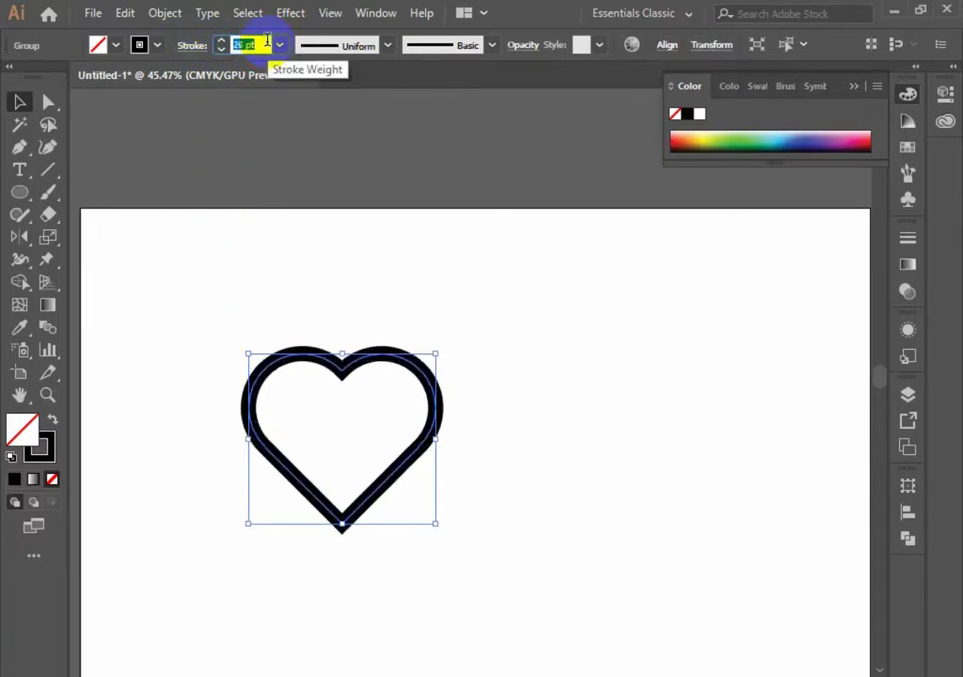
# Apply the elliptical tapered width profile to the heart's stroke and move the heart to the artboard's upper-left area
pyautogui.click(365, 52)
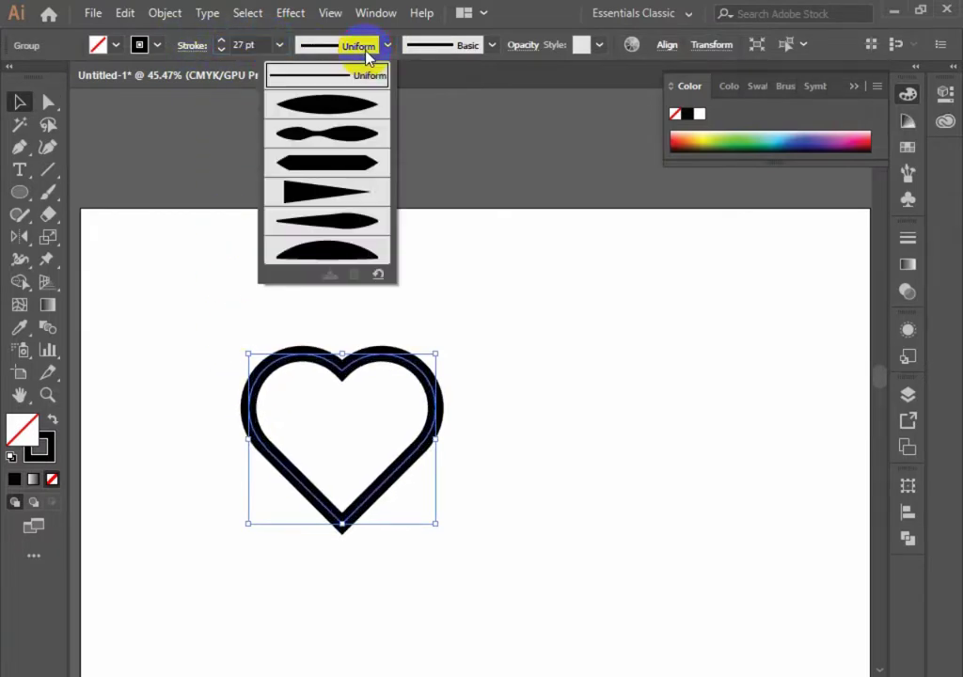
pyautogui.click(362, 104)
pyautogui.click(424, 211)
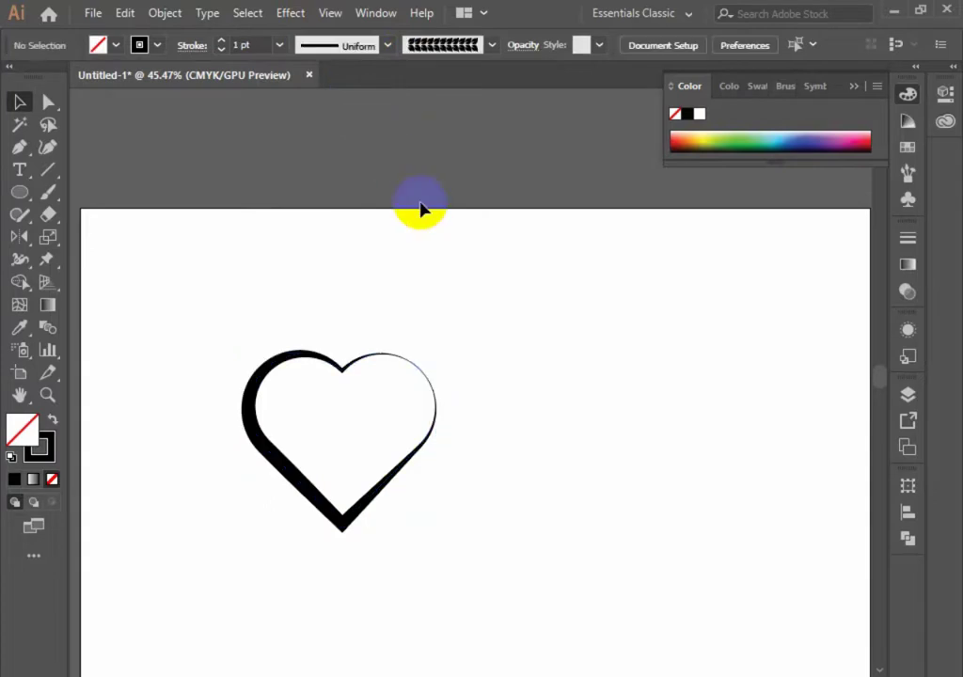
pyautogui.moveTo(344, 517); pyautogui.dragTo(217, 432)
pyautogui.click(368, 511)
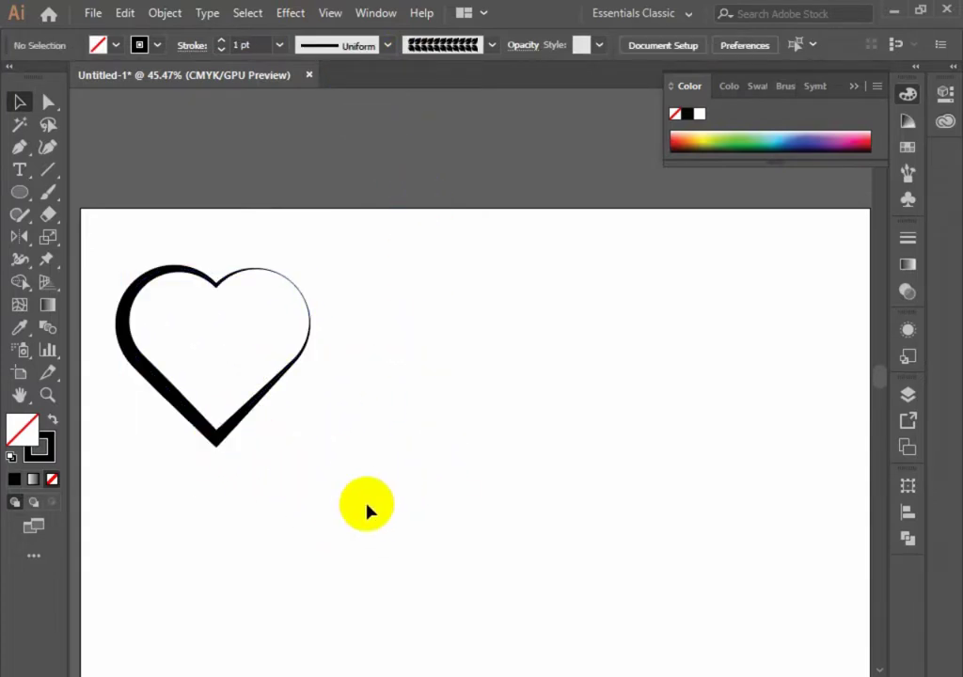
# Draw a tall open arc with the Arc tool in the empty area beside the heart
pyautogui.moveTo(52, 171); pyautogui.dragTo(114, 200)
pyautogui.moveTo(502, 284); pyautogui.dragTo(696, 610)
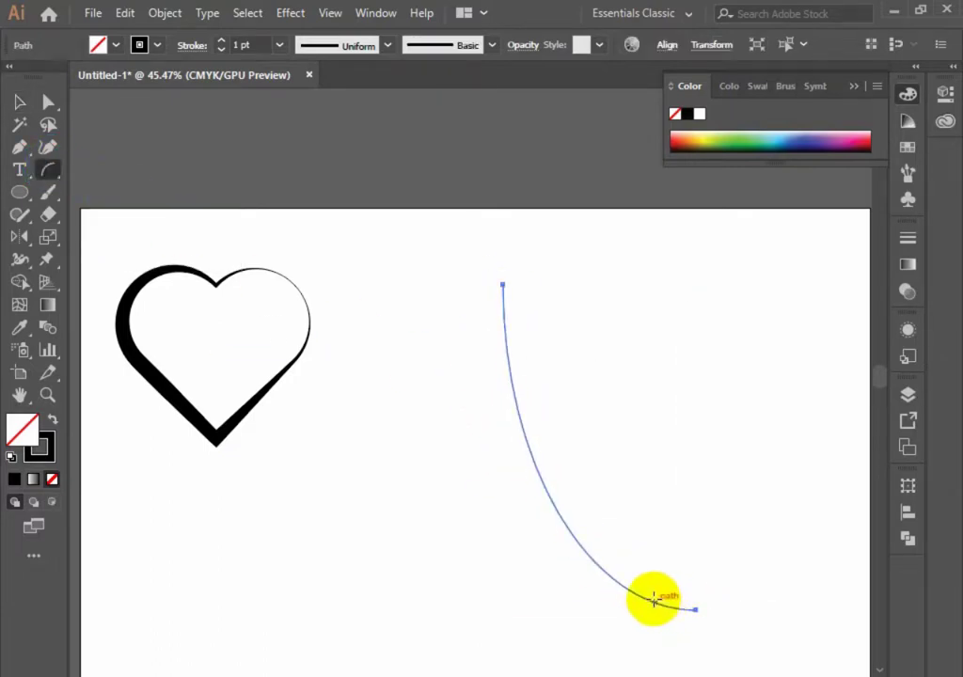
pyautogui.click(19, 102)
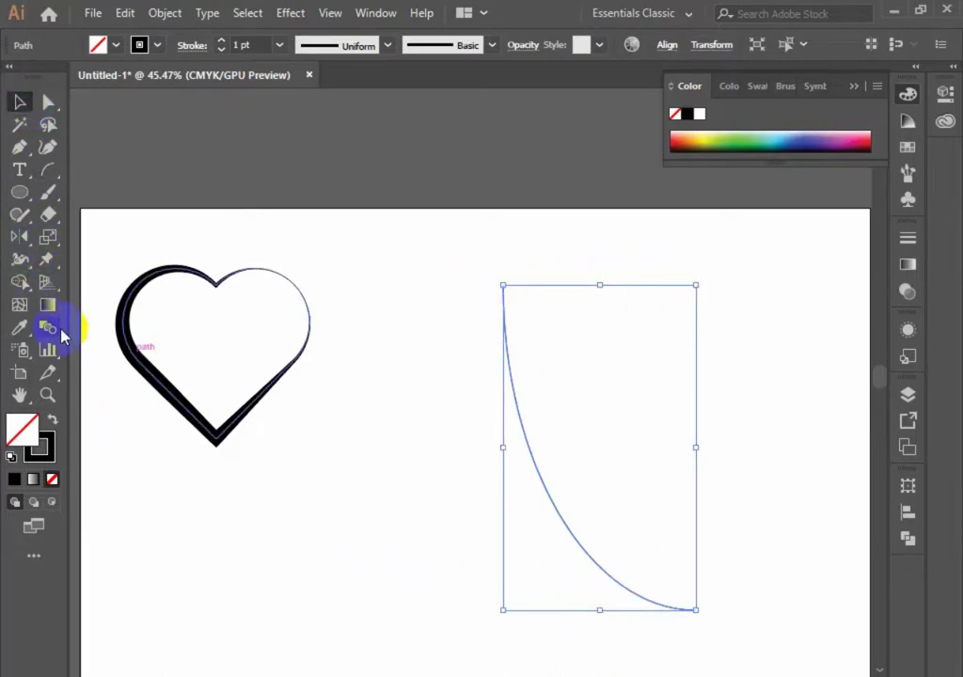
# Reflect the arc across the horizontal axis and move it close to the heart
pyautogui.doubleClick(20, 236)
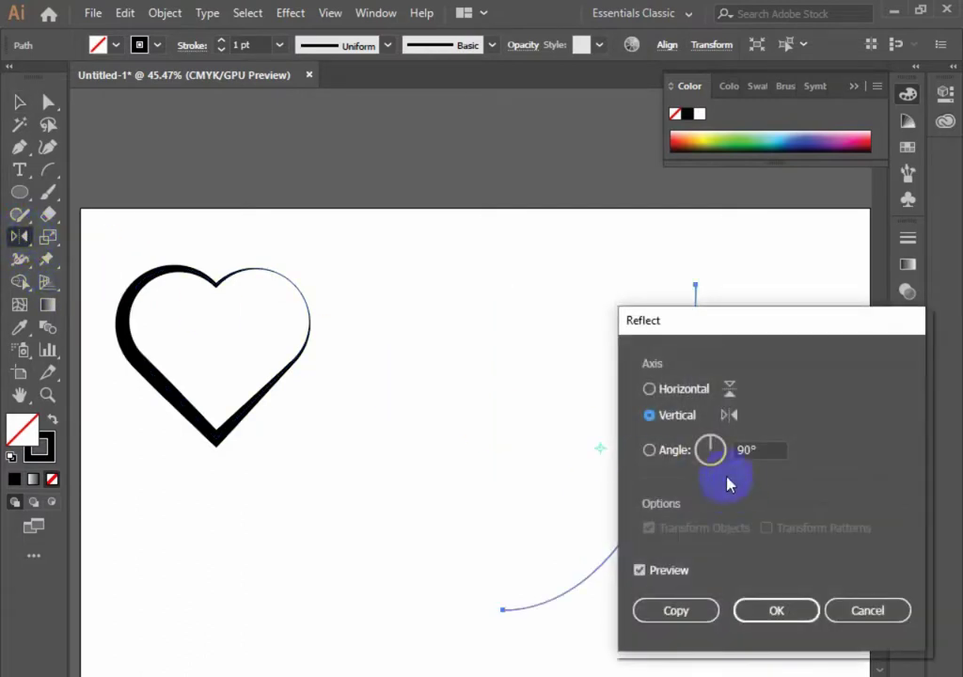
pyautogui.click(658, 391)
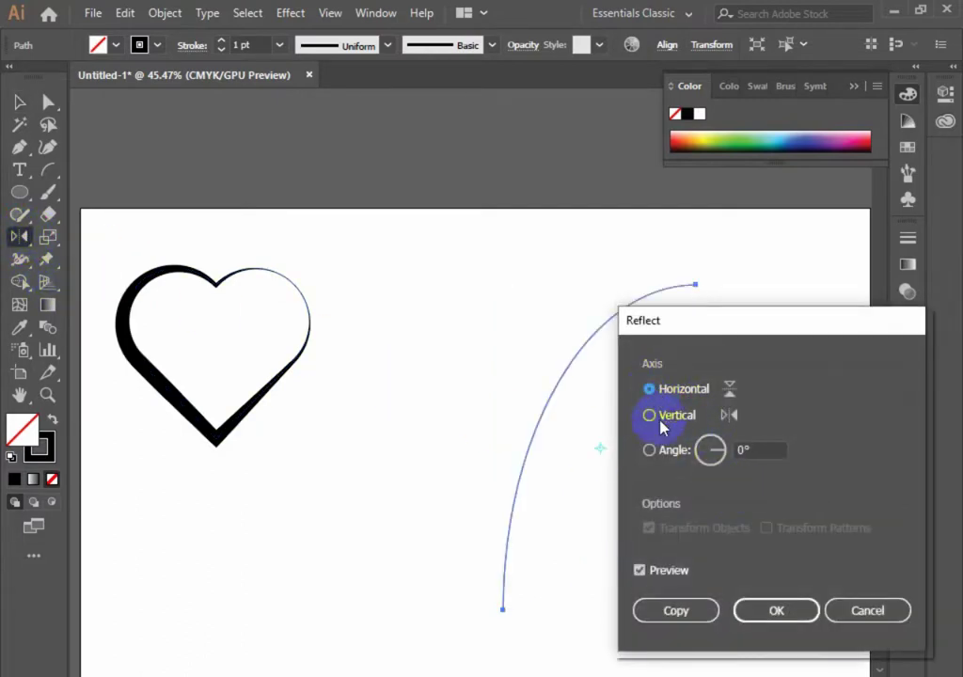
pyautogui.click(774, 610)
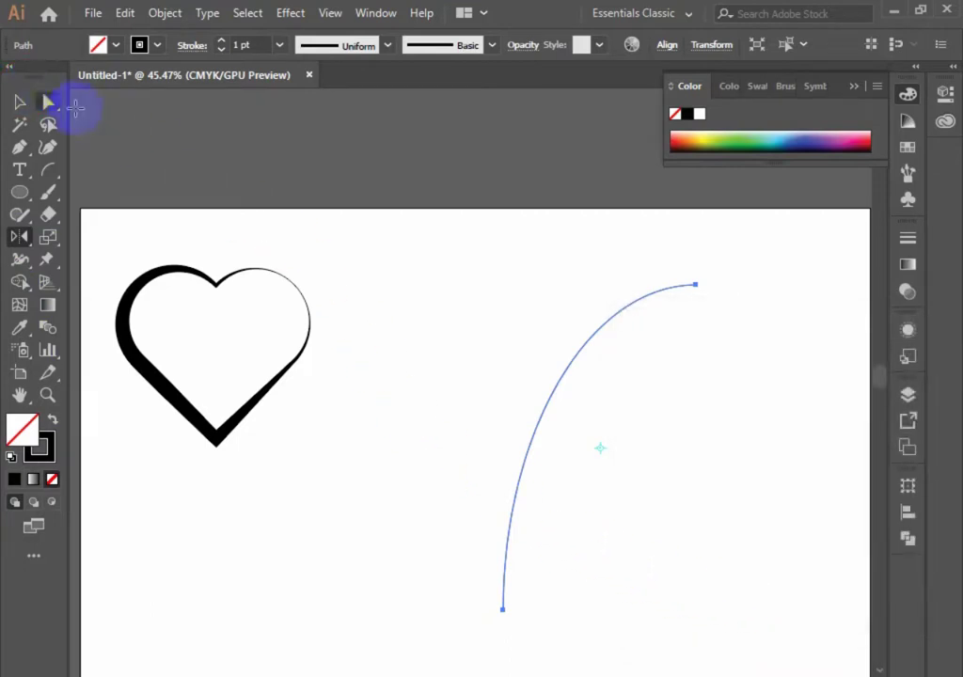
pyautogui.click(20, 101)
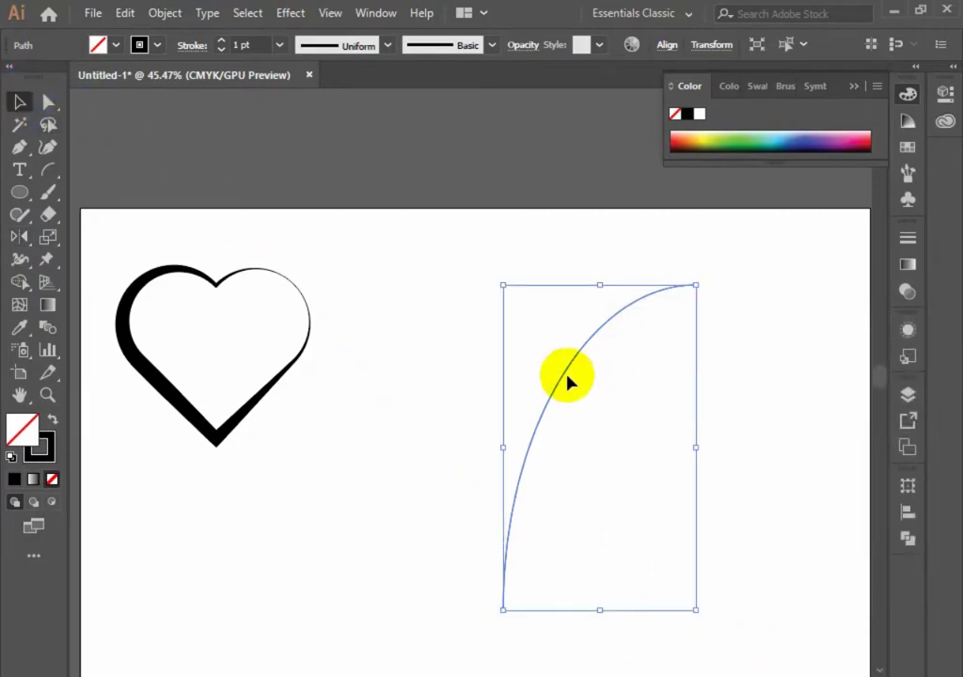
pyautogui.moveTo(567, 381); pyautogui.dragTo(408, 370)
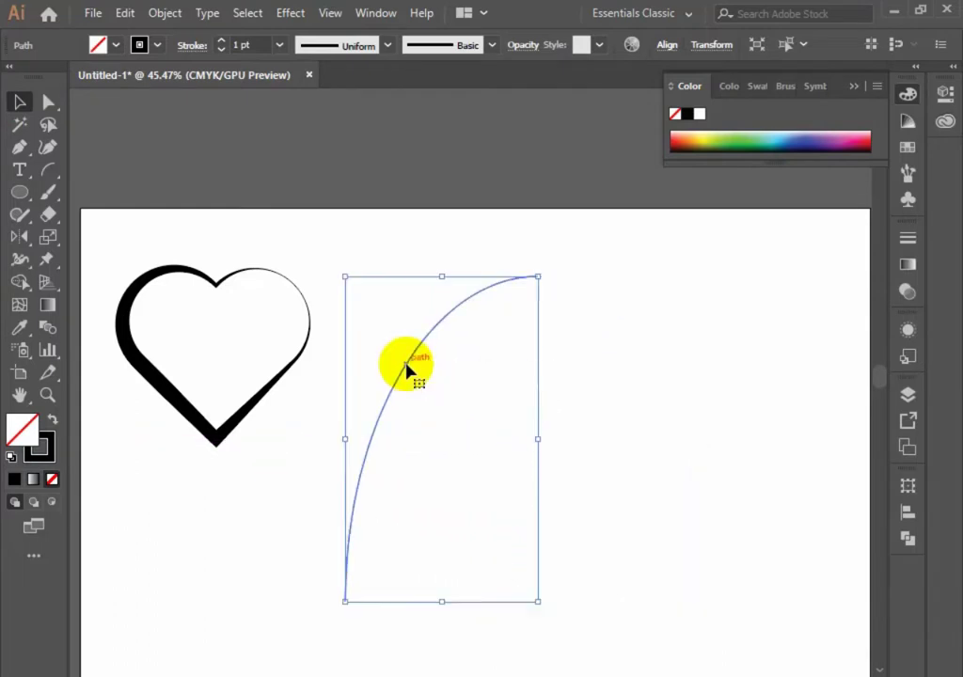
pyautogui.moveTo(488, 442); pyautogui.dragTo(404, 345)
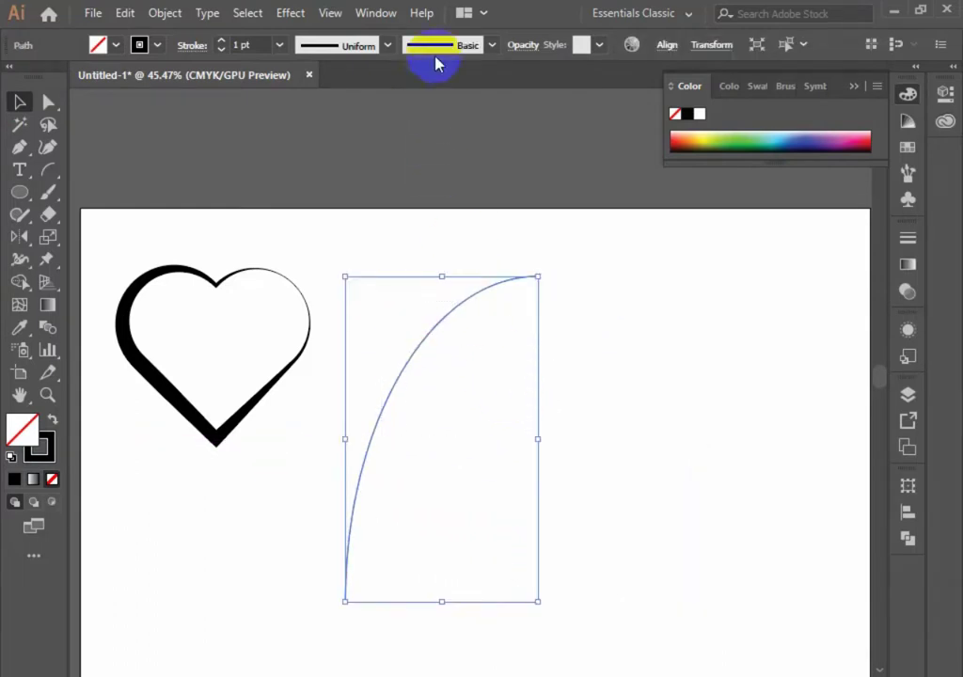
# Apply the double-row leaf brush with leaves pointing up along the arc
pyautogui.click(491, 45)
pyautogui.click(465, 80)
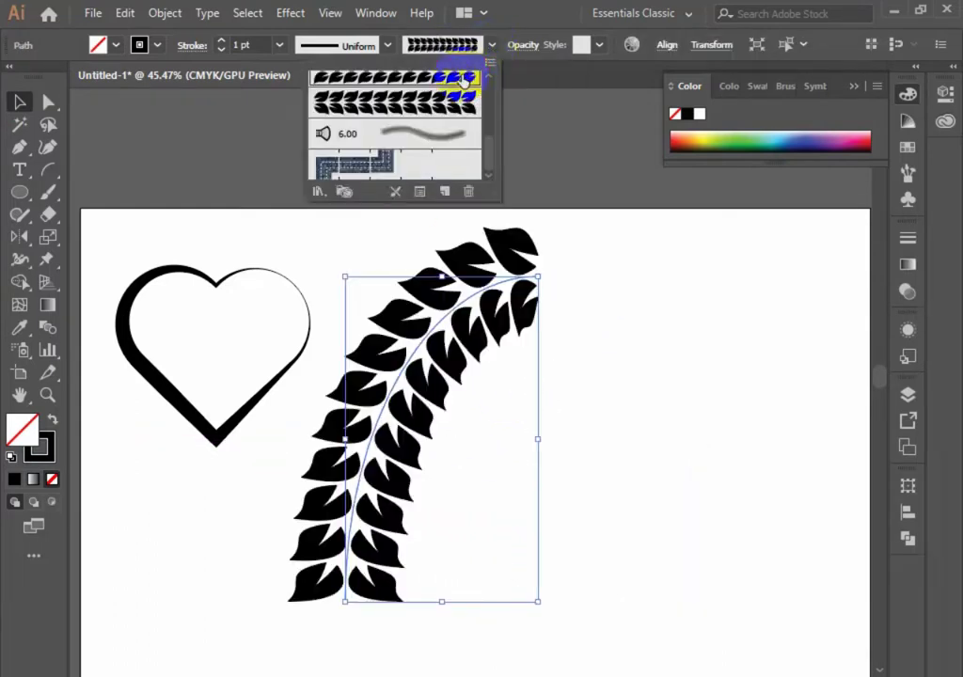
pyautogui.click(442, 102)
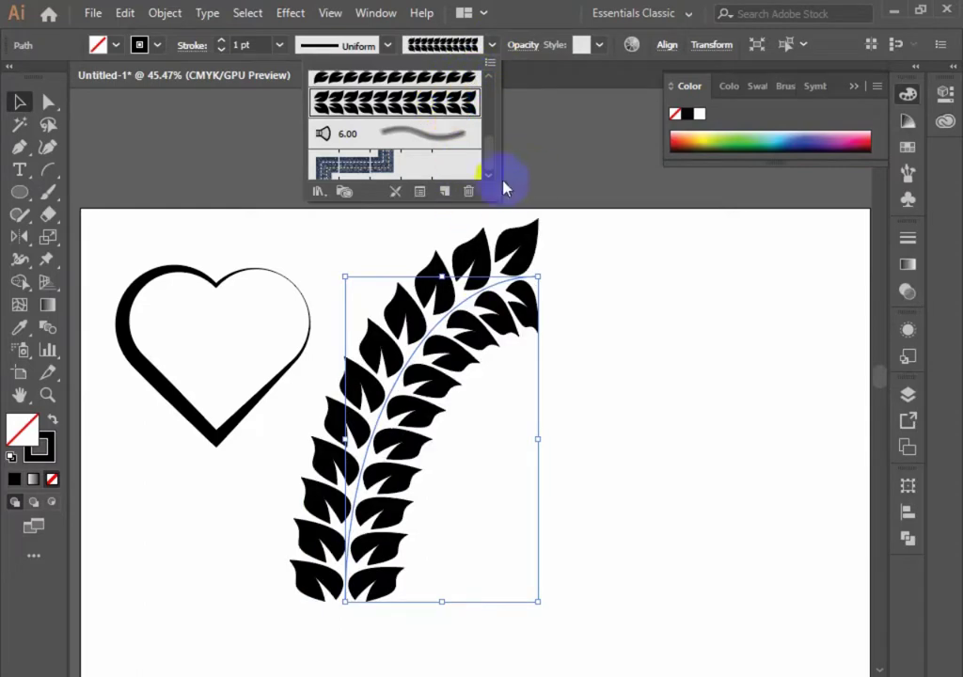
# Set the leafy arc's stroke weight to 0.75 pt and deselect it
pyautogui.click(237, 44)
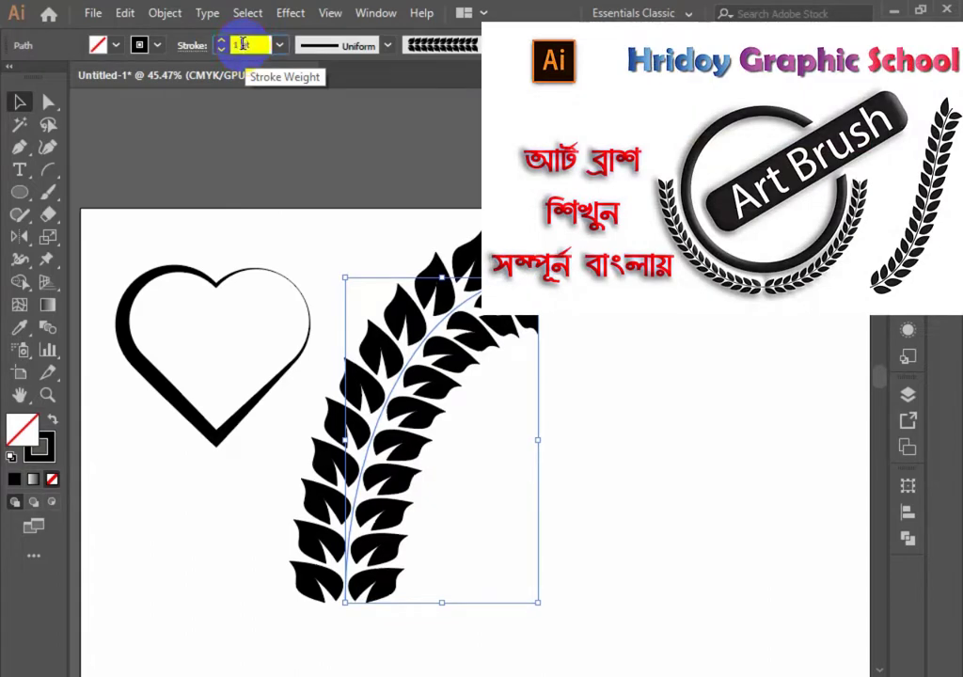
pyautogui.press('Down')
pyautogui.press('Down')
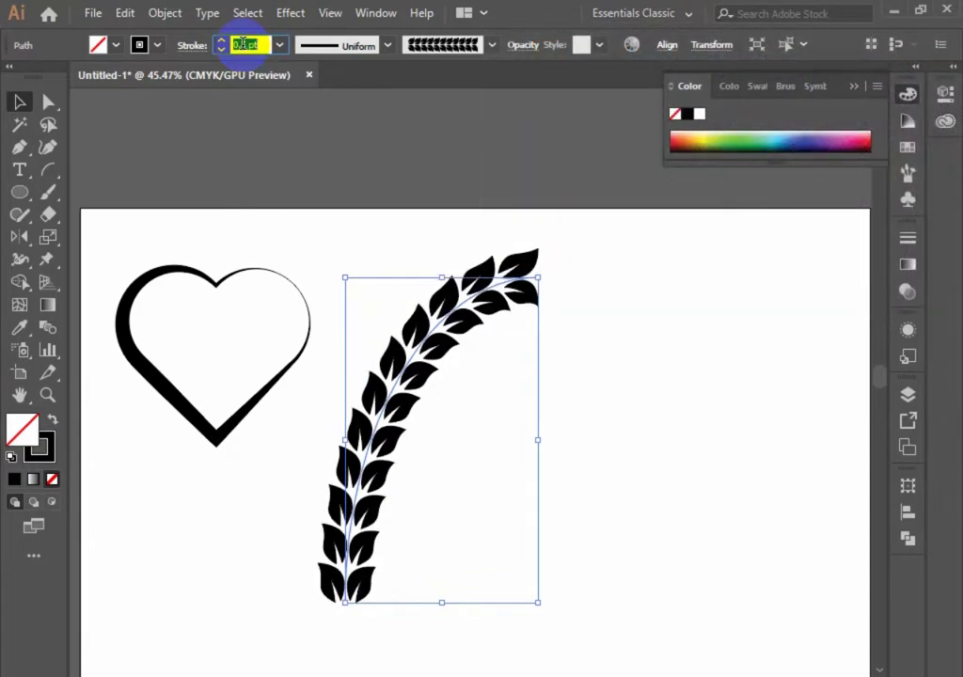
pyautogui.press('Up')
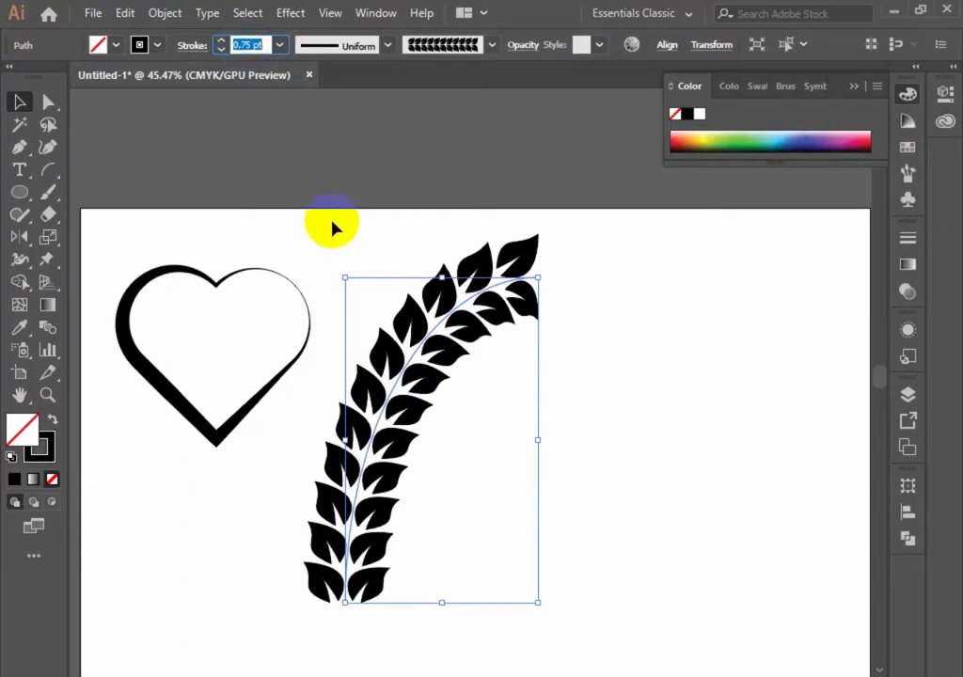
pyautogui.click(381, 266)
pyautogui.click(490, 389)
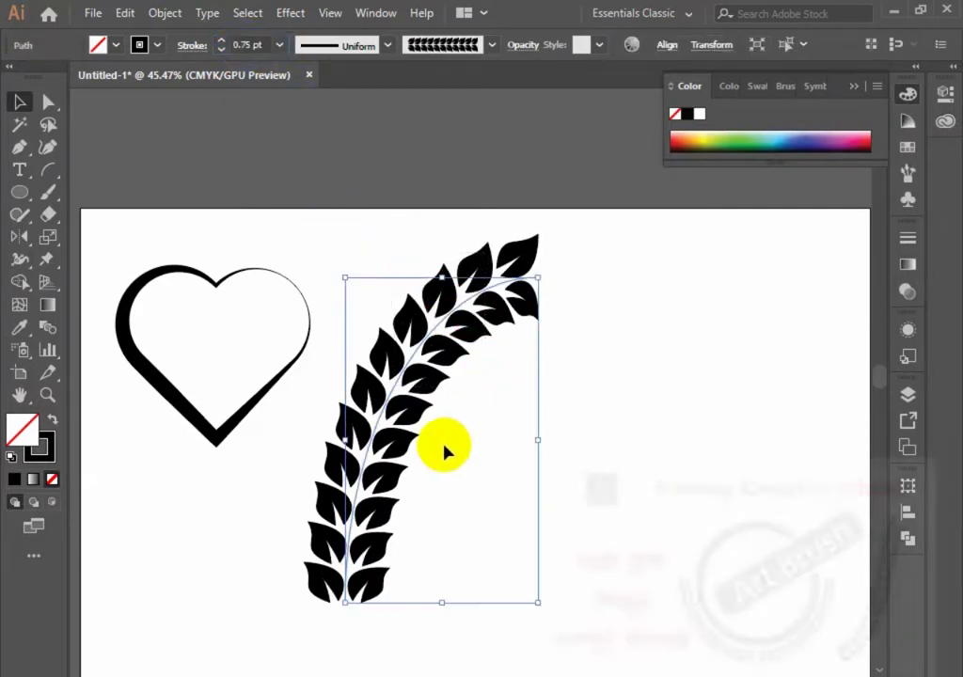
pyautogui.click(457, 465)
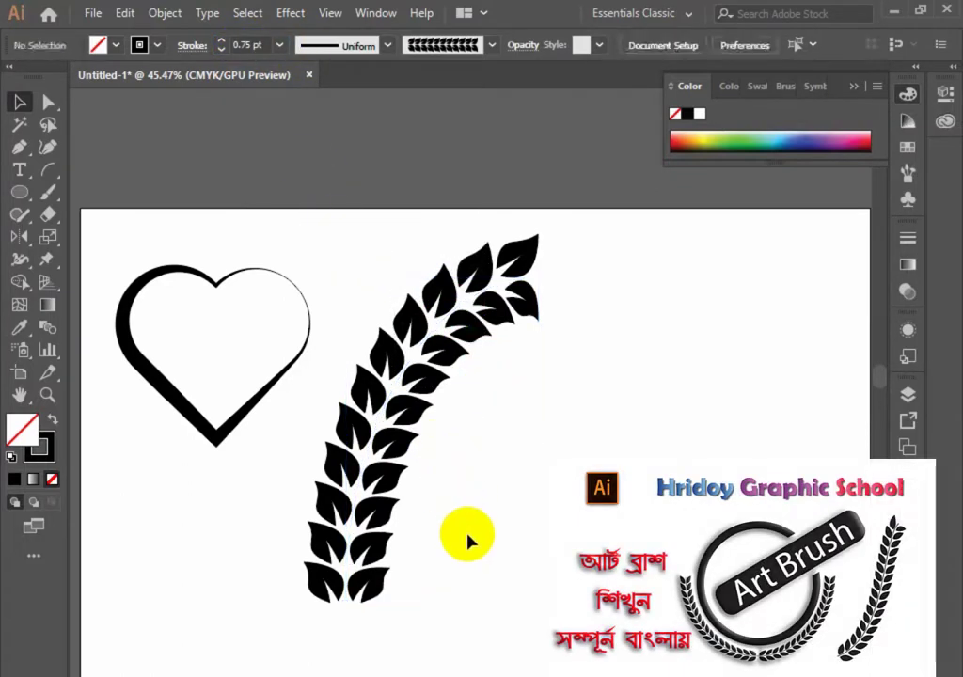
# Create a copy of the leafy arc reflected across the vertical axis and place it opposite the original to form an arch
pyautogui.click(433, 310)
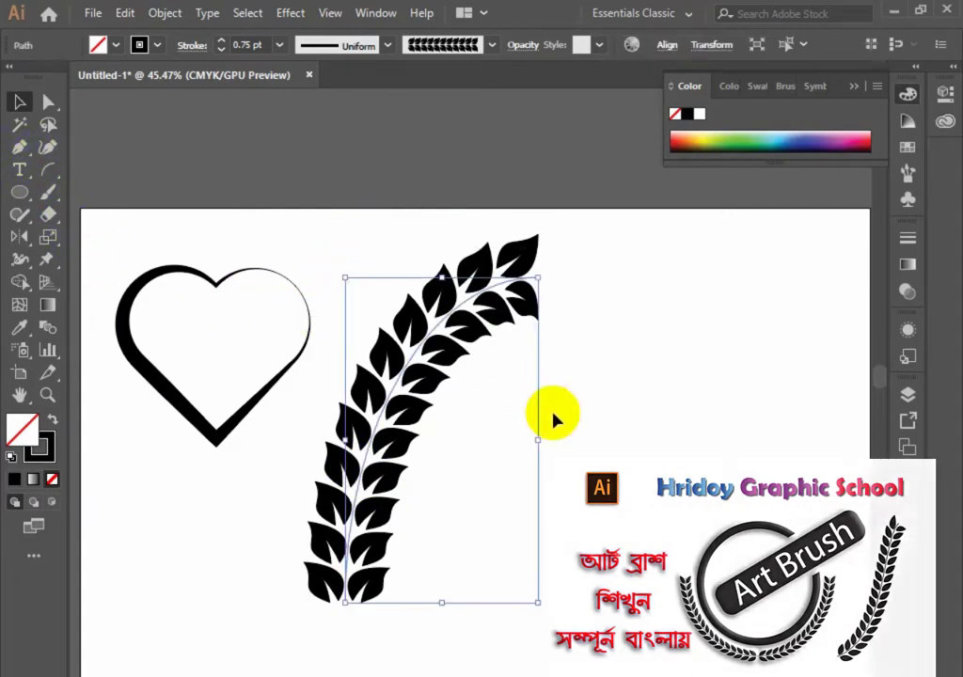
pyautogui.click(19, 240)
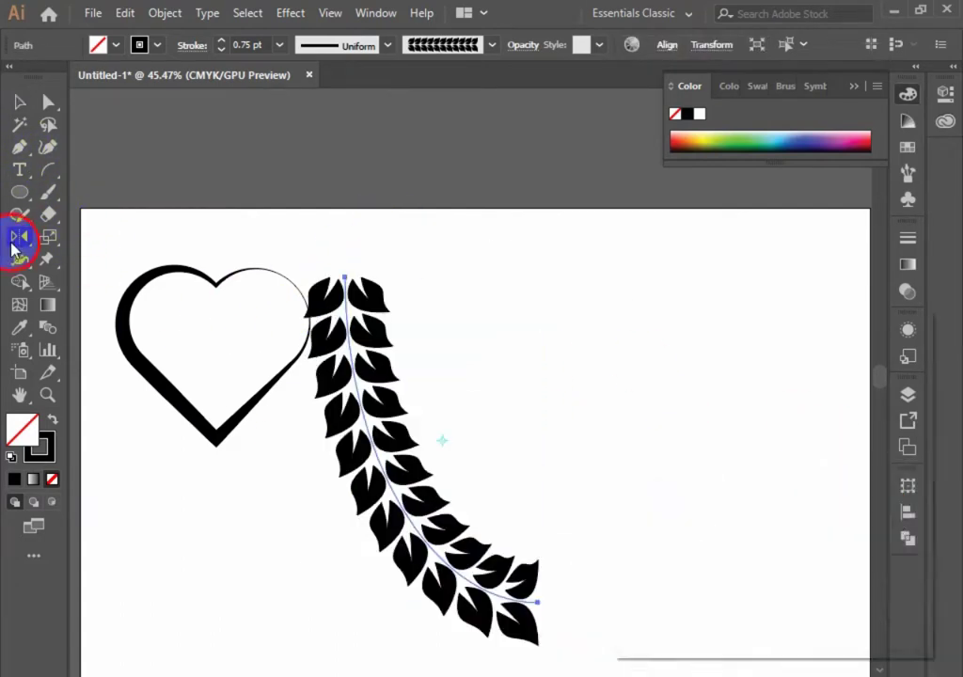
pyautogui.doubleClick(19, 240)
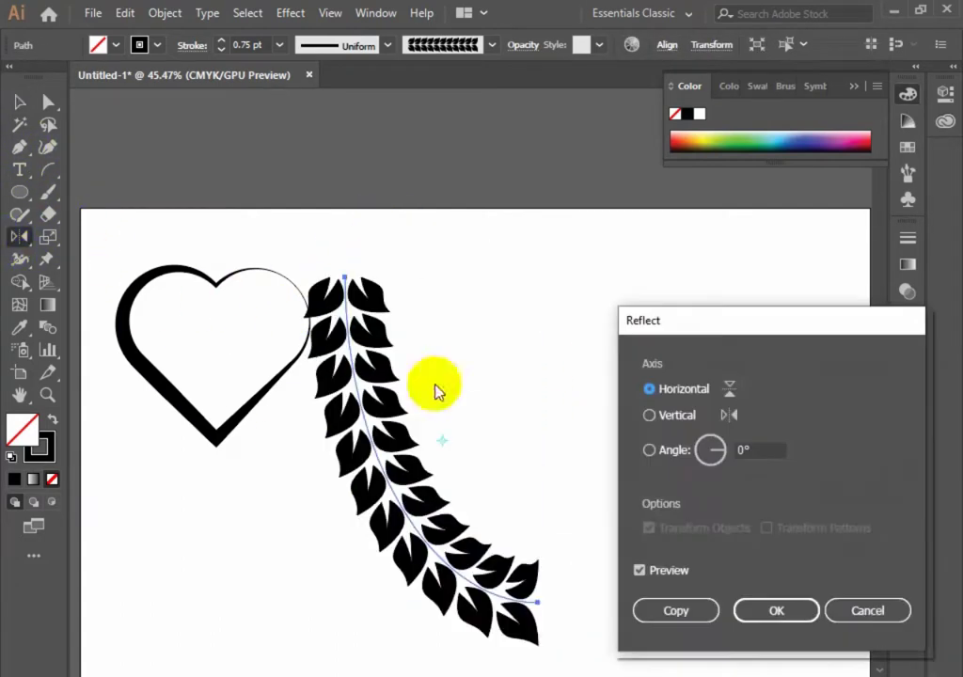
pyautogui.click(673, 420)
pyautogui.click(674, 610)
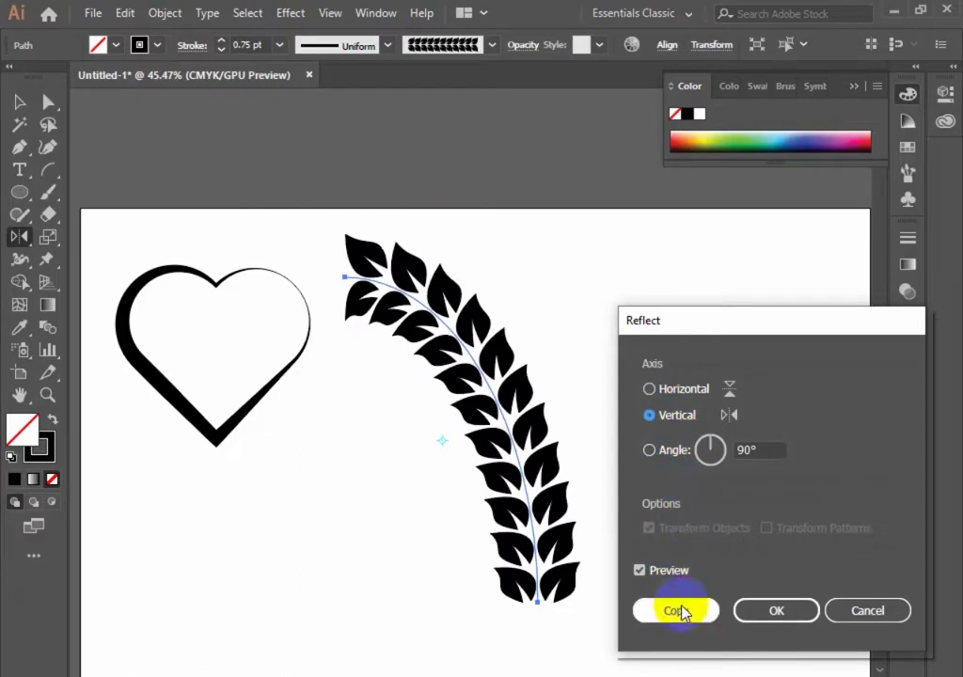
pyautogui.click(18, 101)
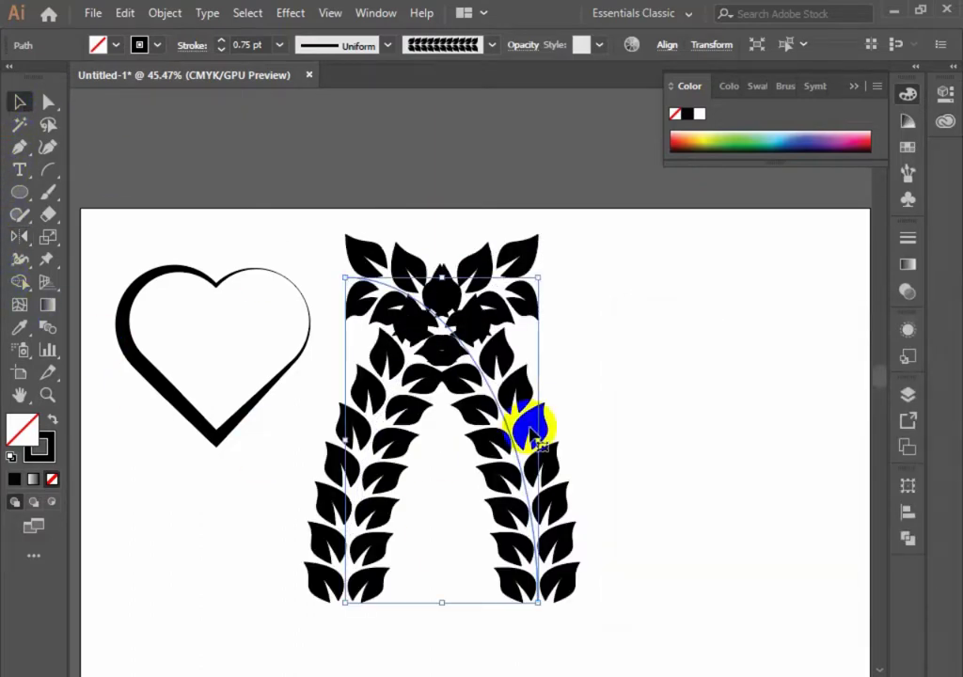
pyautogui.moveTo(527, 424); pyautogui.dragTo(684, 443)
pyautogui.click(602, 502)
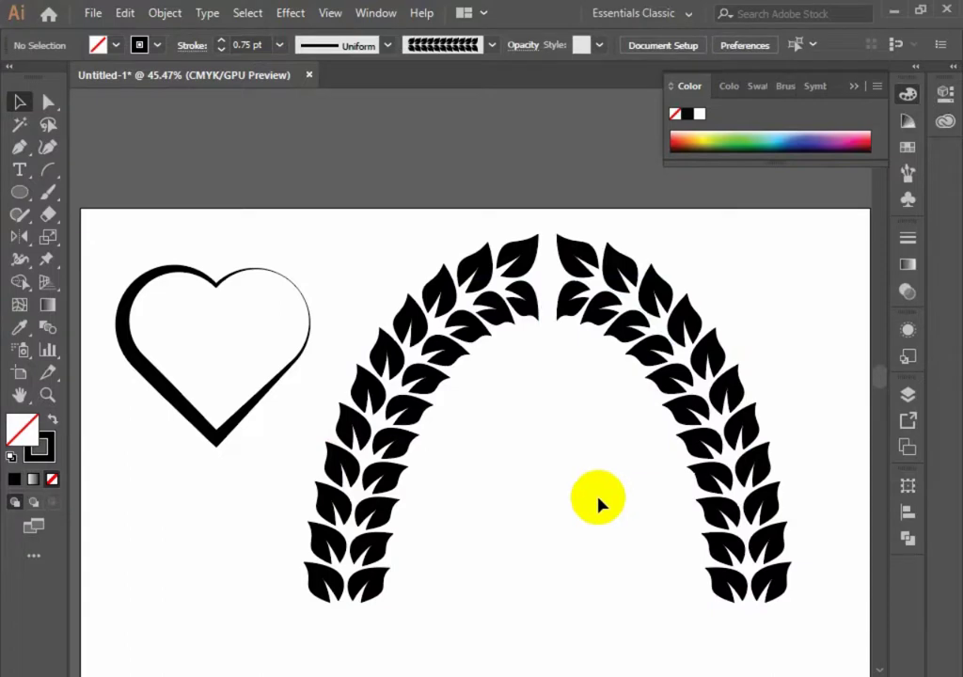
# Select the heart and both leafy arcs and delete them to clear the artboard
pyautogui.scroll(-1, 599, 501)
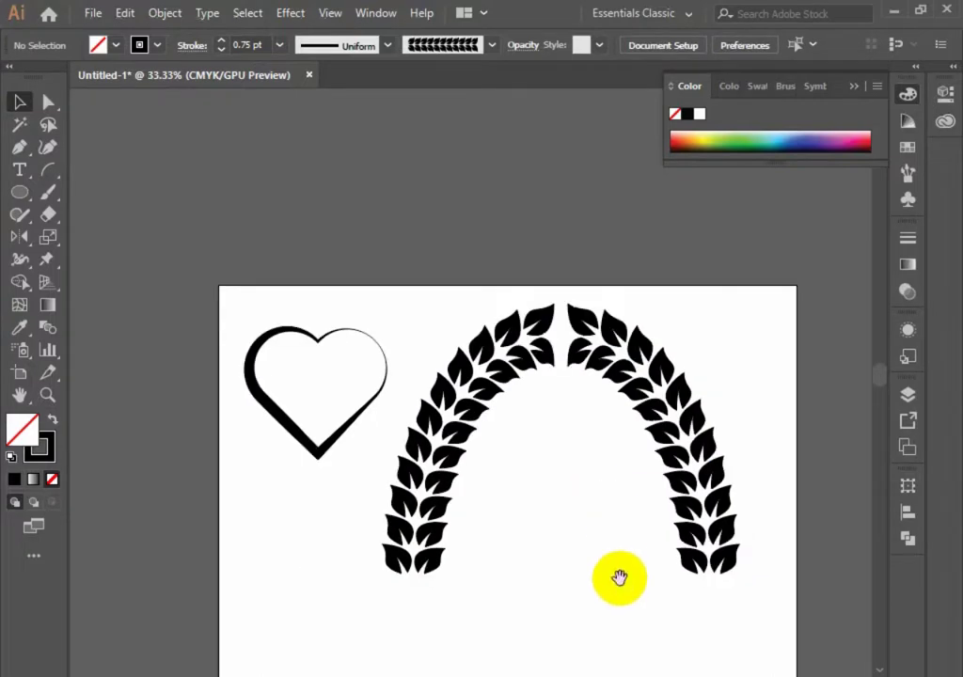
pyautogui.moveTo(619, 577); pyautogui.dragTo(572, 502)
pyautogui.moveTo(706, 570); pyautogui.dragTo(226, 207)
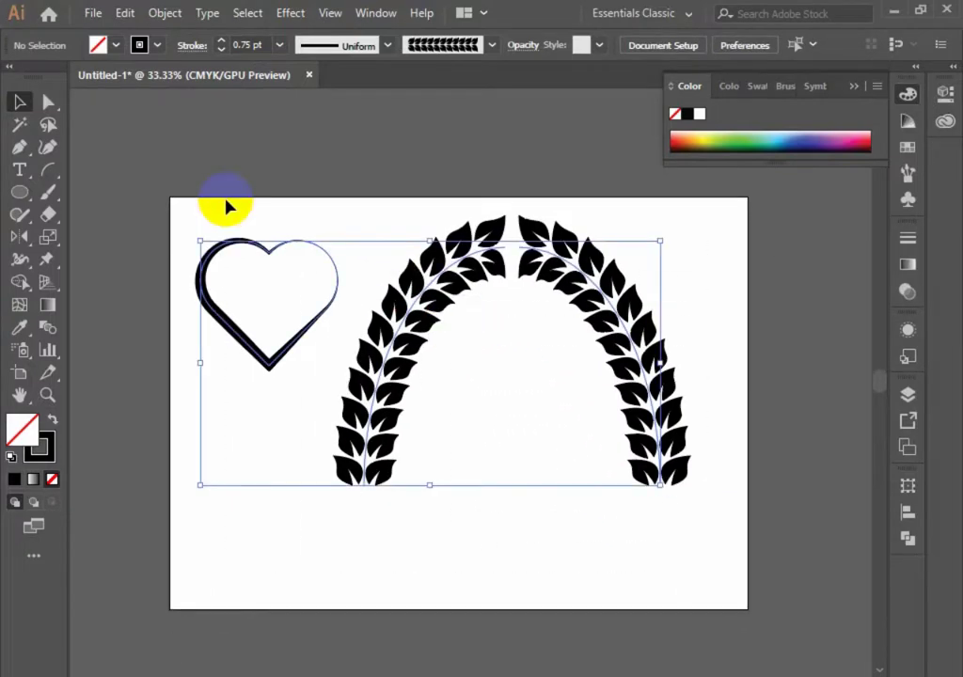
pyautogui.press('Delete')
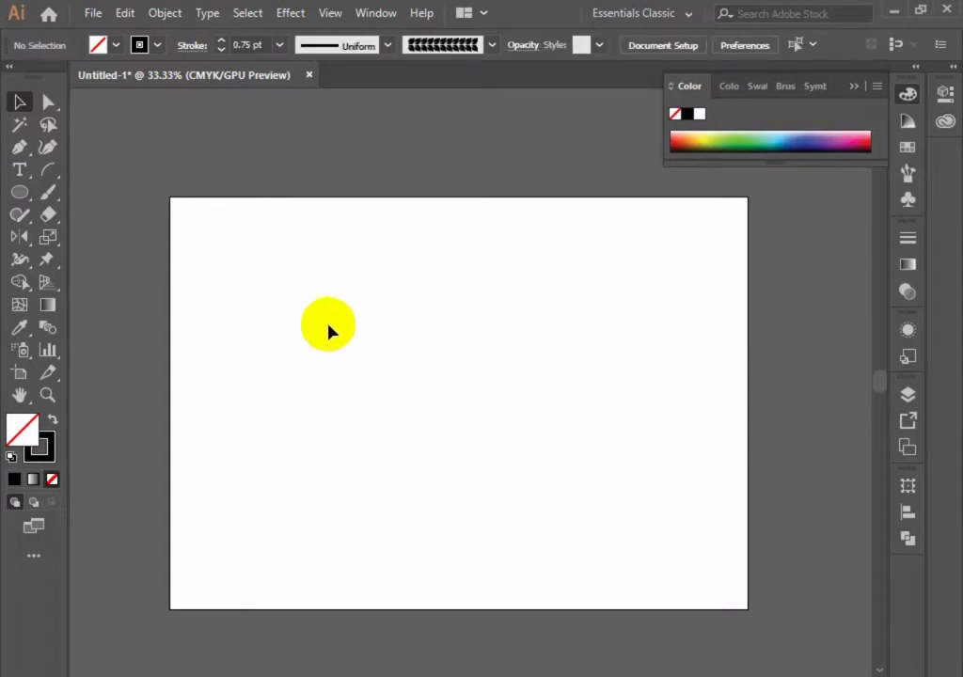
# Draw a rectangle left of the artboard's centre, swap its fill and stroke to make it solid black, and deselect it
pyautogui.rightClick(17, 191)
pyautogui.click(125, 198)
pyautogui.moveTo(281, 307); pyautogui.dragTo(500, 442)
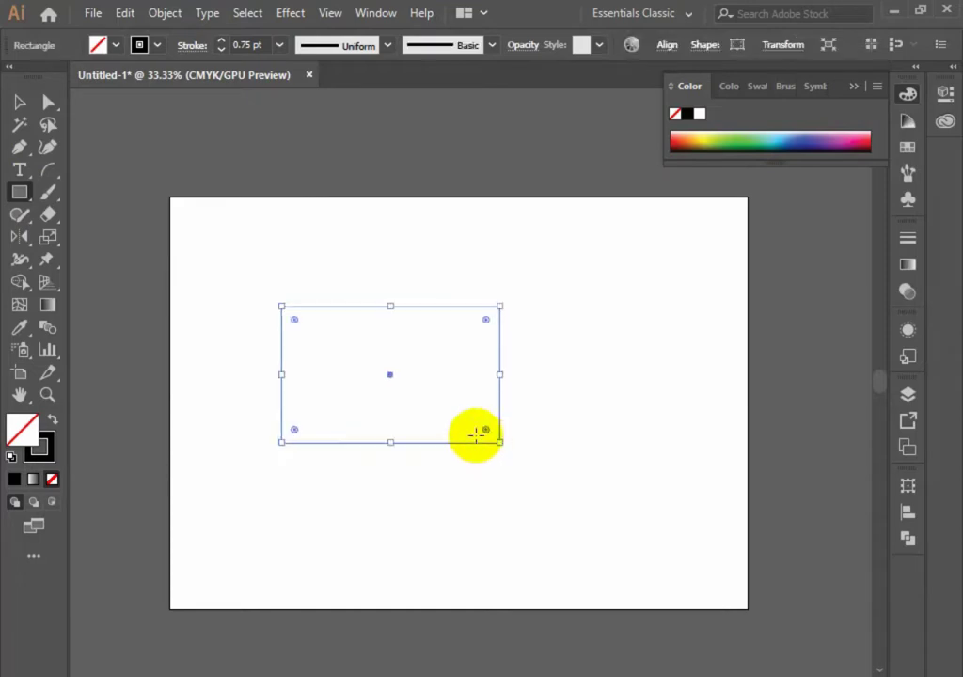
pyautogui.click(51, 422)
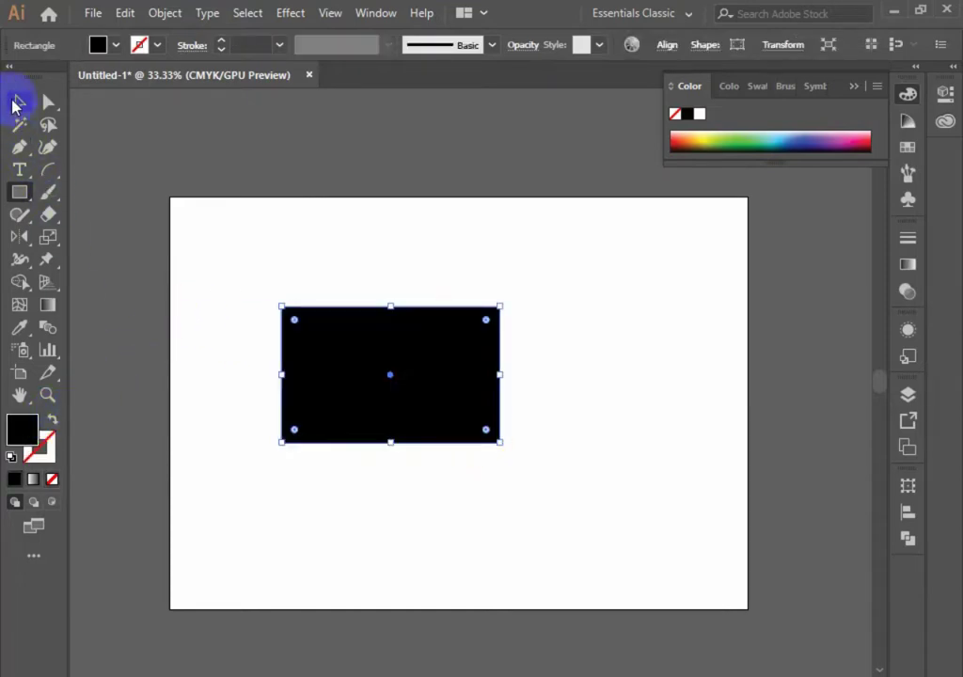
pyautogui.click(17, 104)
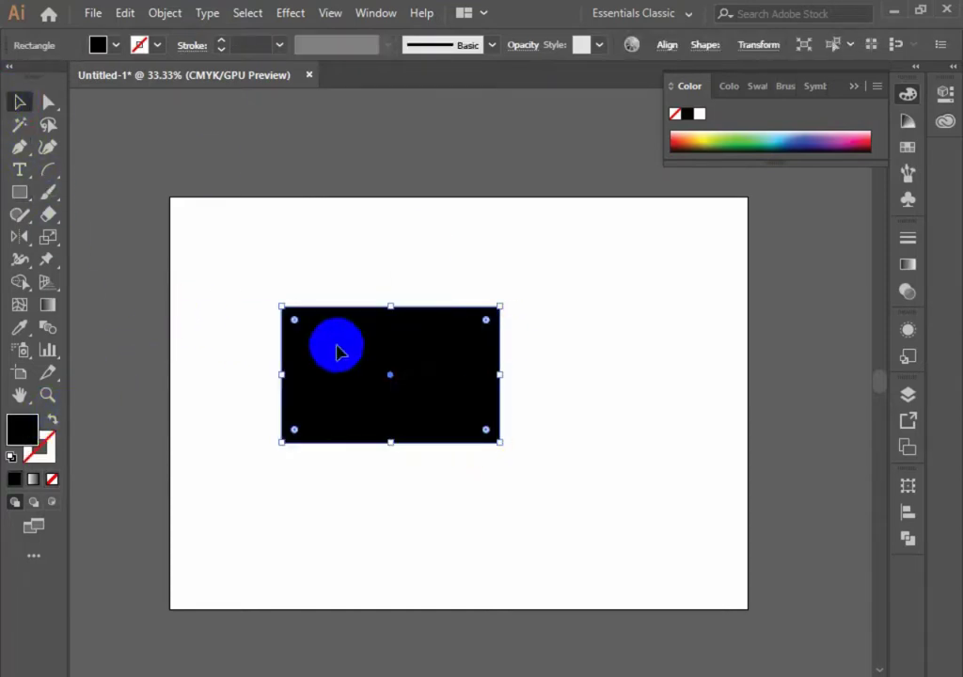
pyautogui.click(475, 292)
# Draw a rectangular grid of six columns and six rows over the black rectangle, extending slightly past all its edges
pyautogui.moveTo(40, 179); pyautogui.dragTo(178, 242)
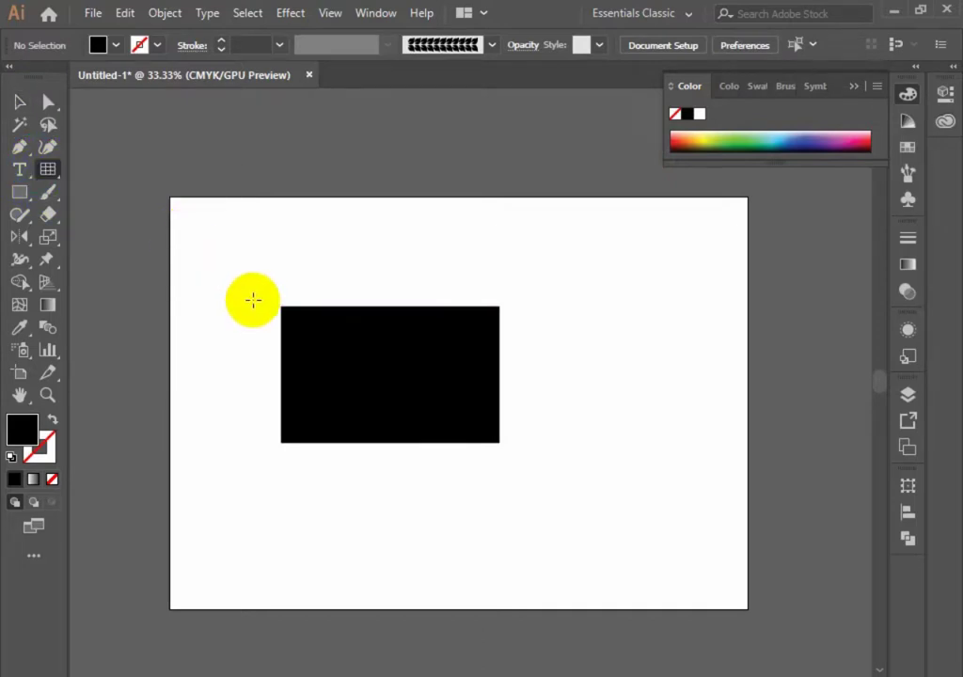
pyautogui.moveTo(256, 295); pyautogui.dragTo(517, 458)
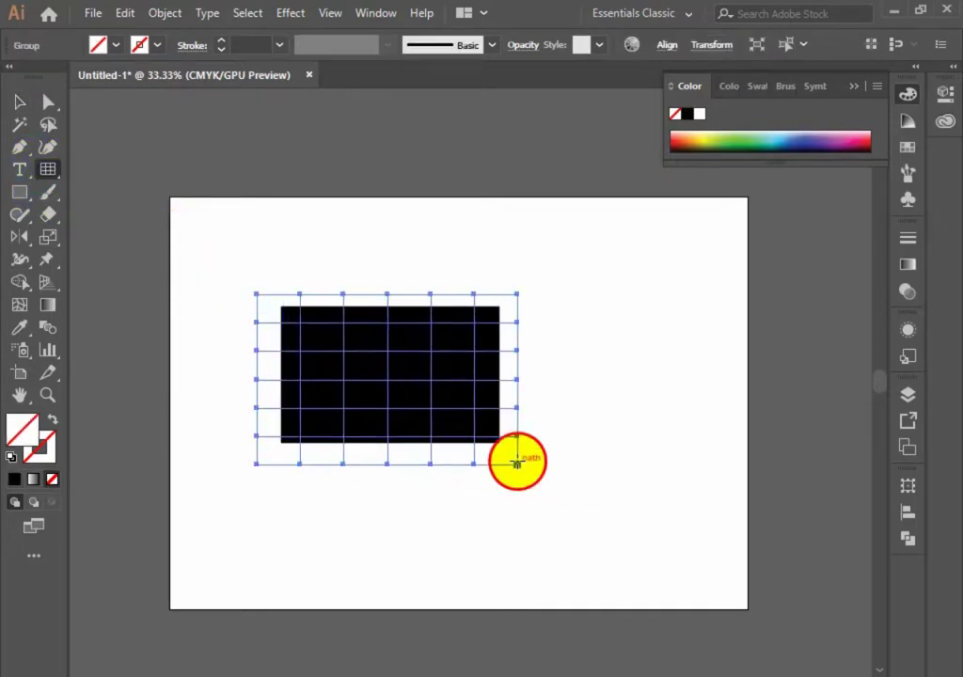
pyautogui.click(516, 459)
pyautogui.click(561, 553)
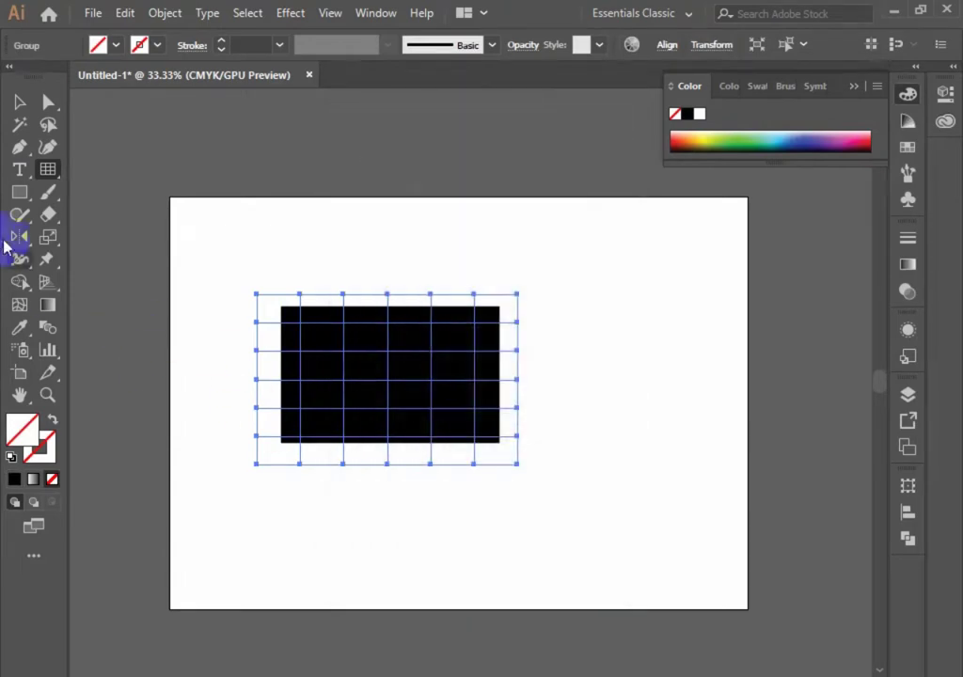
# Select the black rectangle and grid, split them with Pathfinder Divide, and ungroup the resulting pieces
pyautogui.click(19, 104)
pyautogui.moveTo(243, 216); pyautogui.dragTo(442, 484)
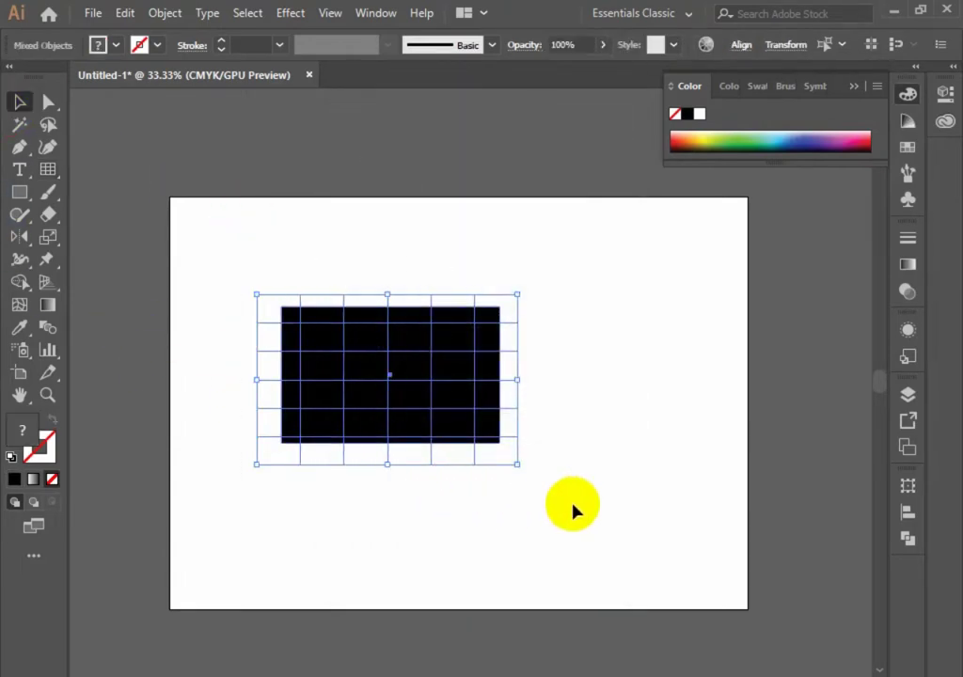
pyautogui.click(910, 542)
pyautogui.click(690, 576)
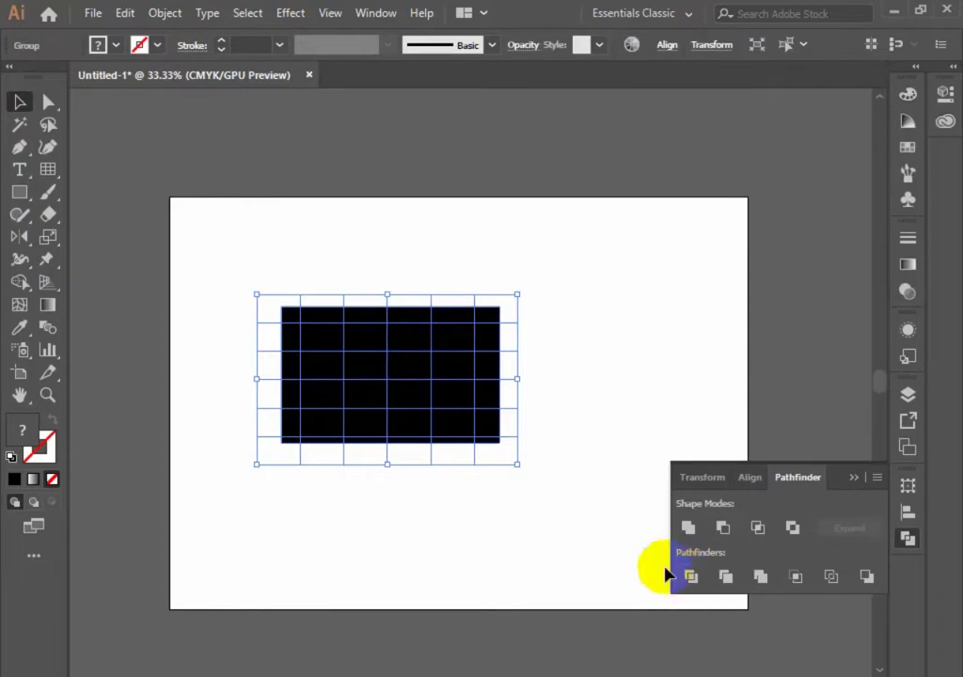
pyautogui.rightClick(414, 400)
pyautogui.click(470, 251)
pyautogui.click(555, 290)
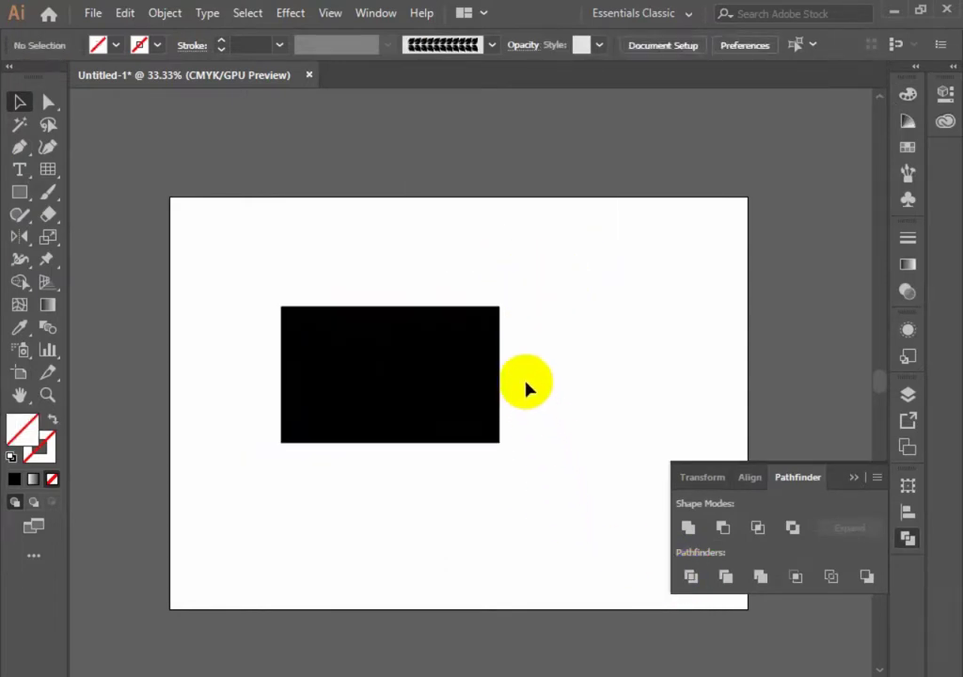
# Select all the unfilled grid pieces around the black rectangle with the Magic Wand and delete them
pyautogui.click(533, 452)
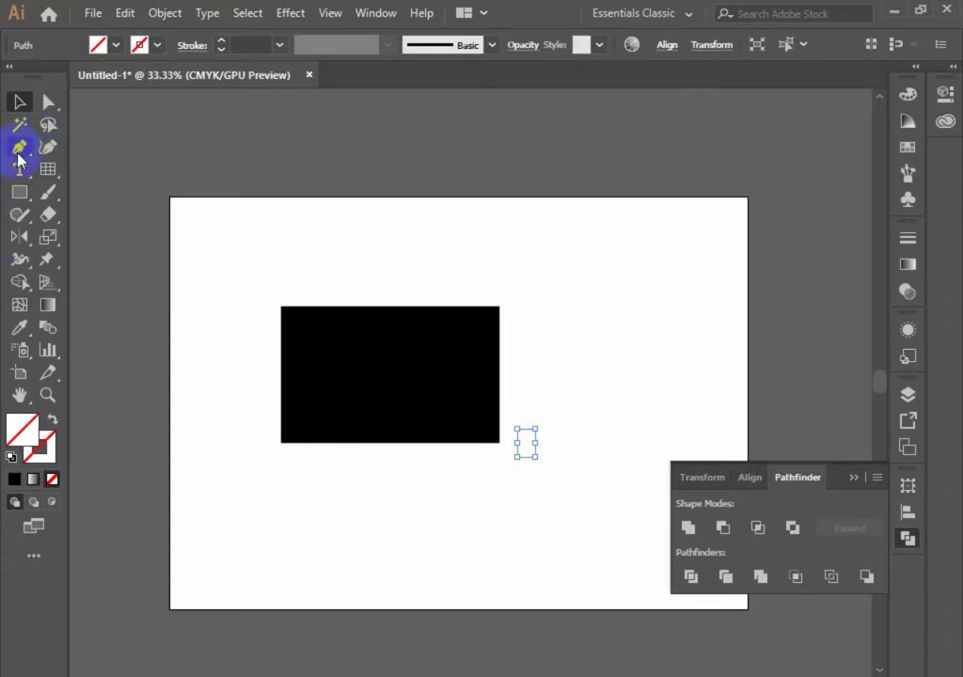
pyautogui.click(516, 445)
pyautogui.press('Delete')
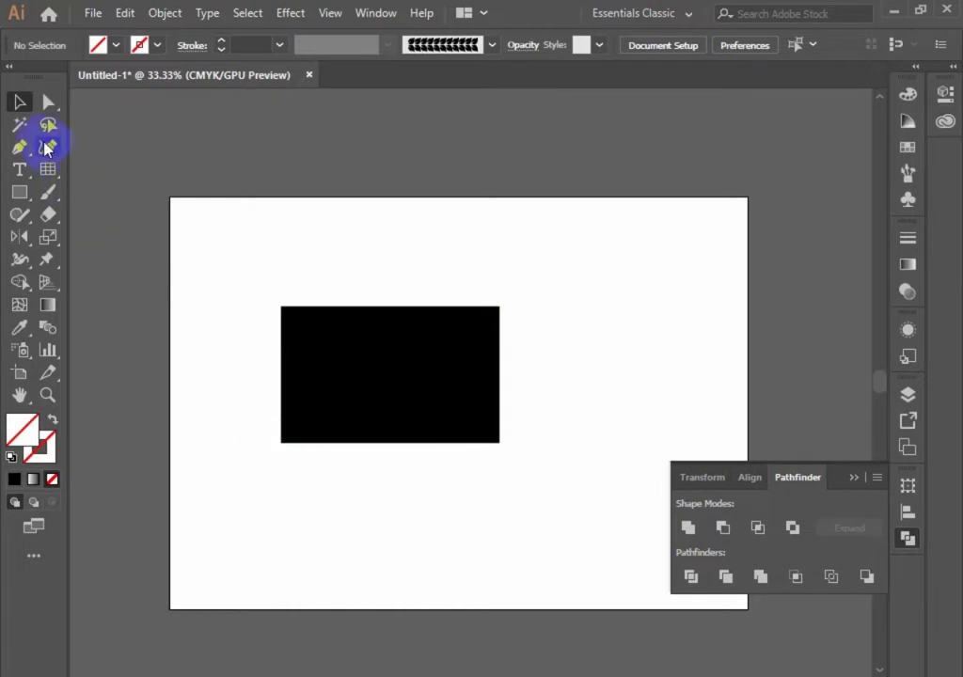
pyautogui.click(19, 126)
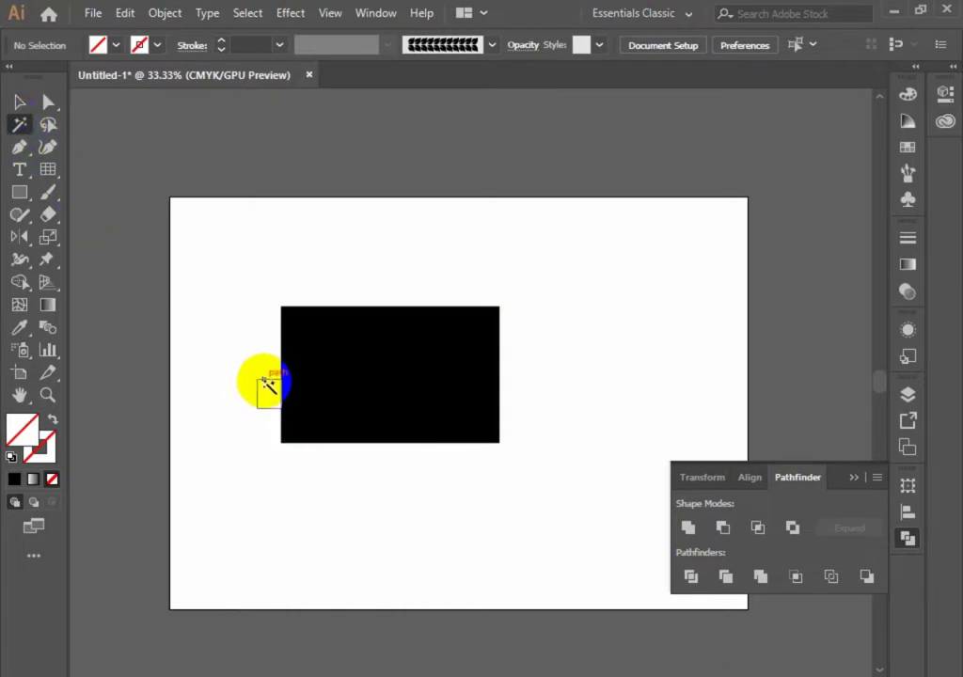
pyautogui.click(266, 380)
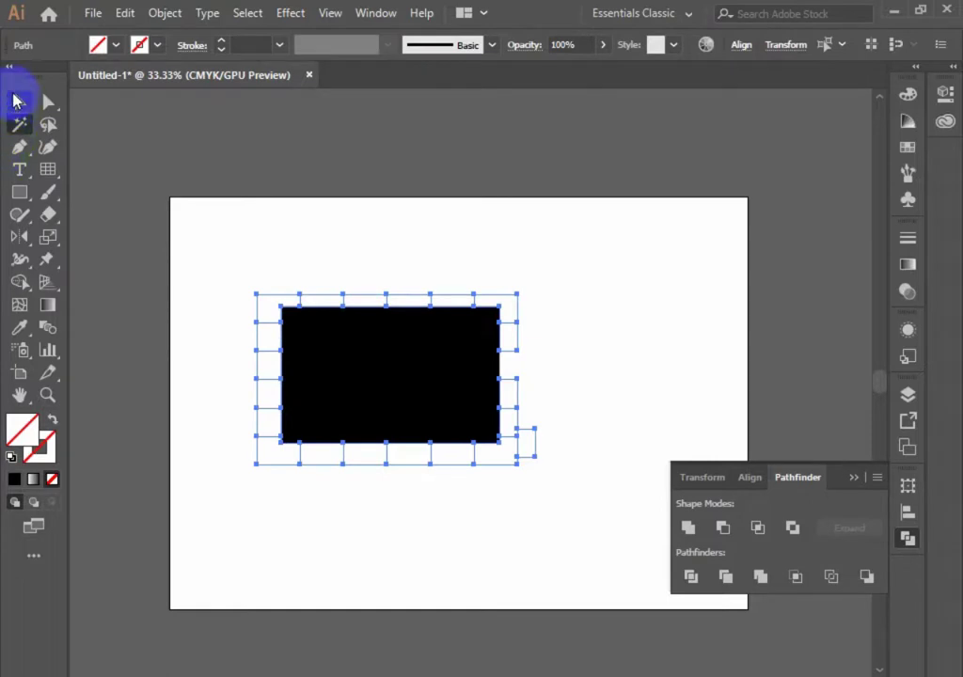
pyautogui.click(17, 101)
pyautogui.click(478, 230)
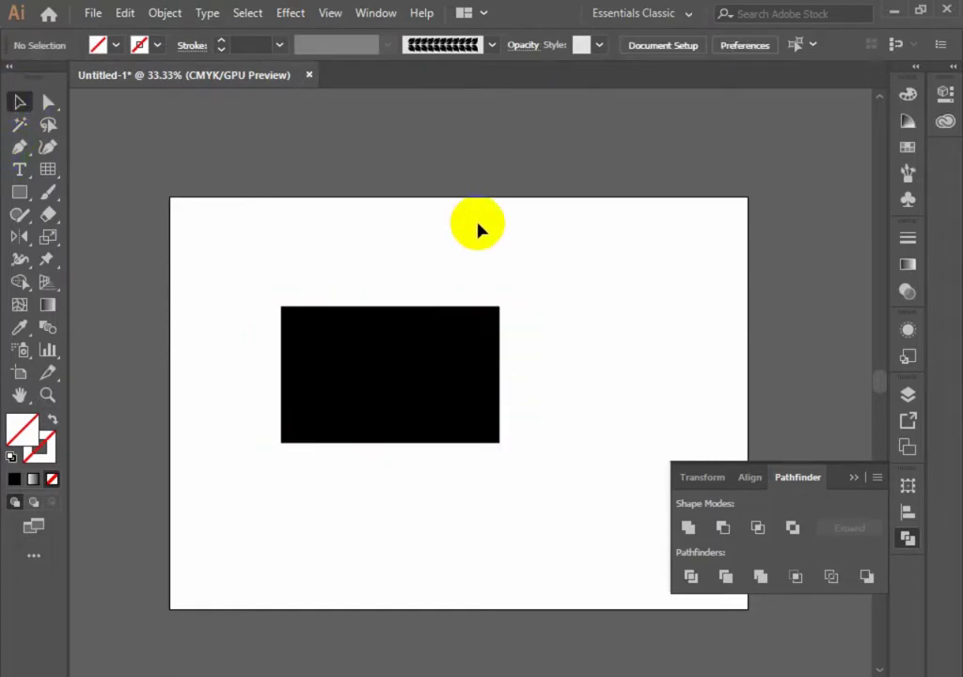
# Pull about ten individual black cells out of the divided rectangle and scatter them around the artboard
pyautogui.moveTo(344, 353); pyautogui.dragTo(251, 255)
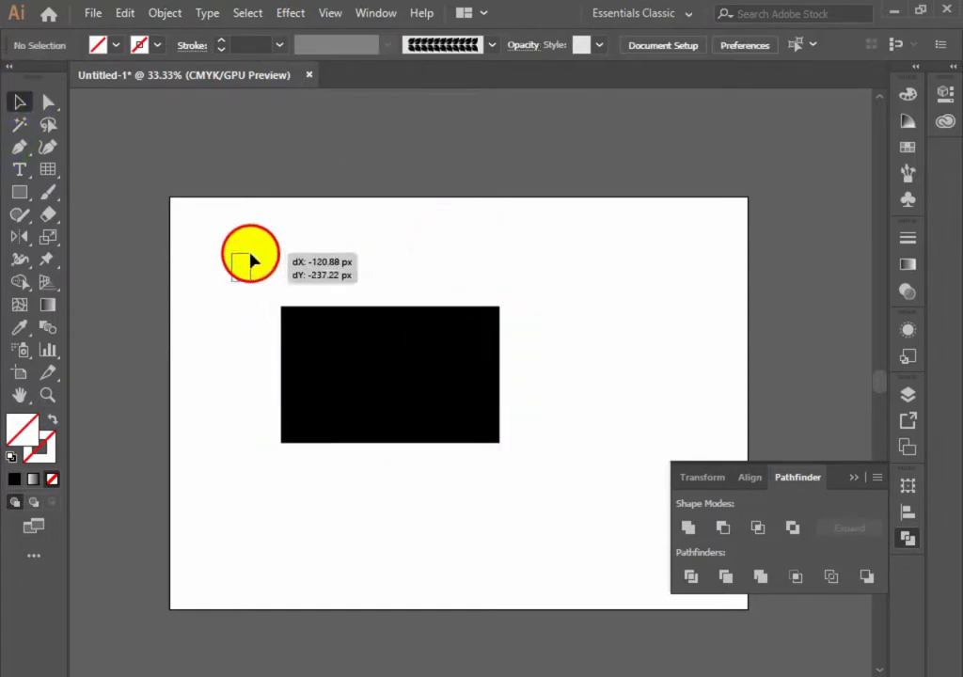
pyautogui.moveTo(322, 337); pyautogui.dragTo(300, 261)
pyautogui.moveTo(342, 372); pyautogui.dragTo(446, 329)
pyautogui.moveTo(360, 392); pyautogui.dragTo(390, 494)
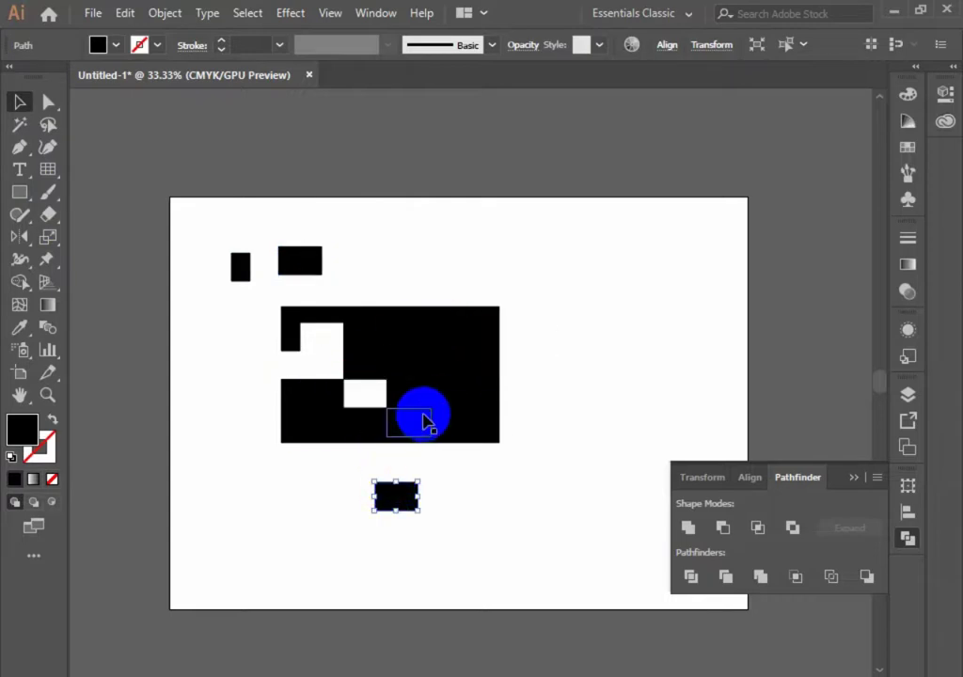
pyautogui.moveTo(426, 421); pyautogui.dragTo(491, 475)
pyautogui.moveTo(414, 329); pyautogui.dragTo(549, 423)
pyautogui.moveTo(451, 374); pyautogui.dragTo(581, 339)
pyautogui.moveTo(403, 326); pyautogui.dragTo(604, 271)
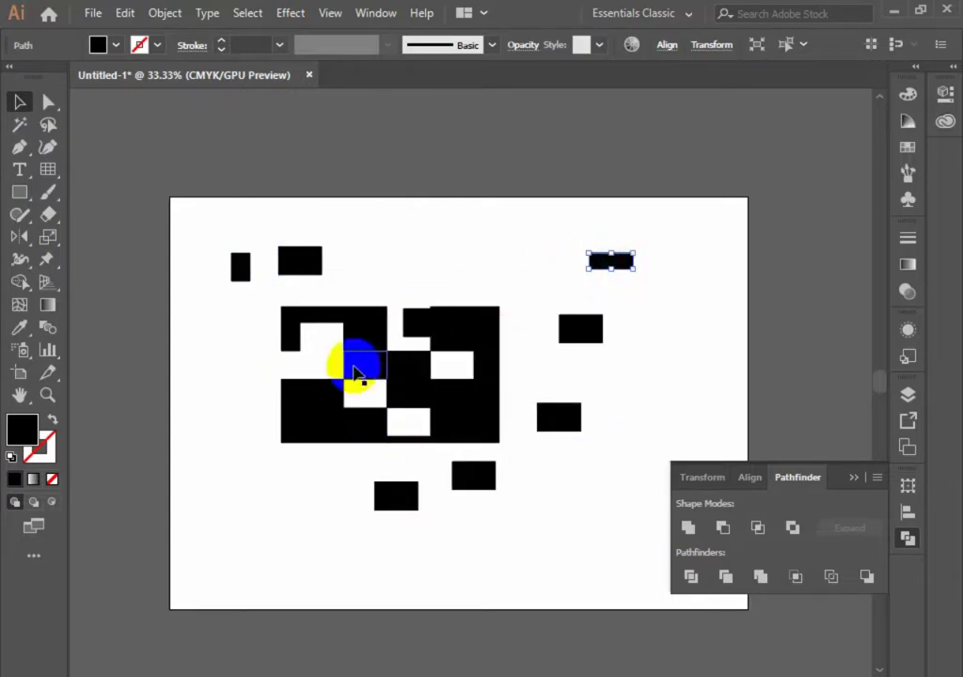
pyautogui.moveTo(394, 333); pyautogui.dragTo(460, 230)
pyautogui.click(456, 346)
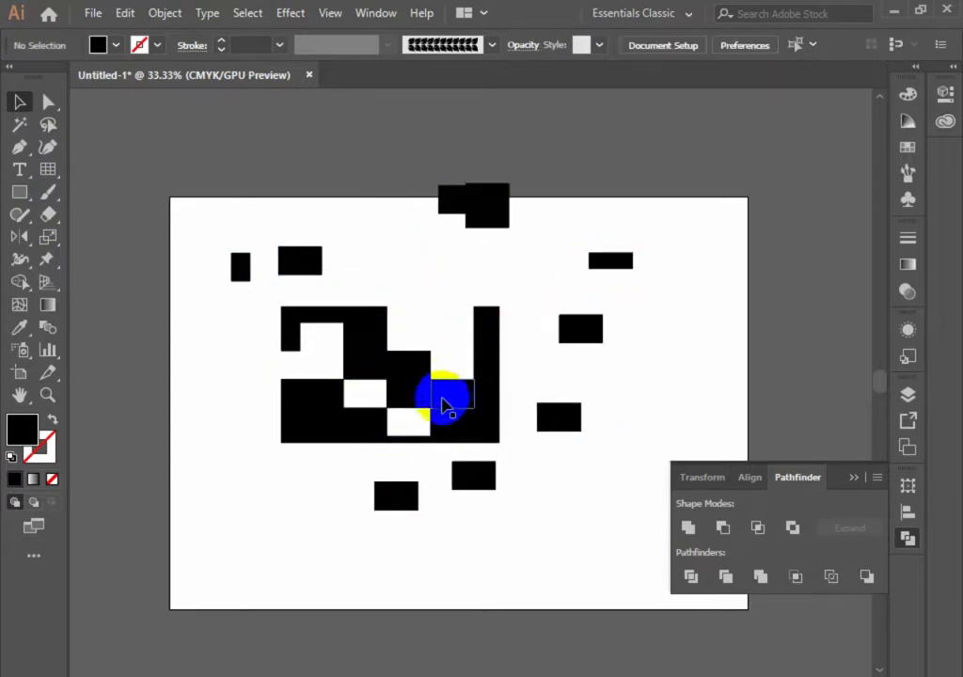
pyautogui.moveTo(419, 391); pyautogui.dragTo(452, 327)
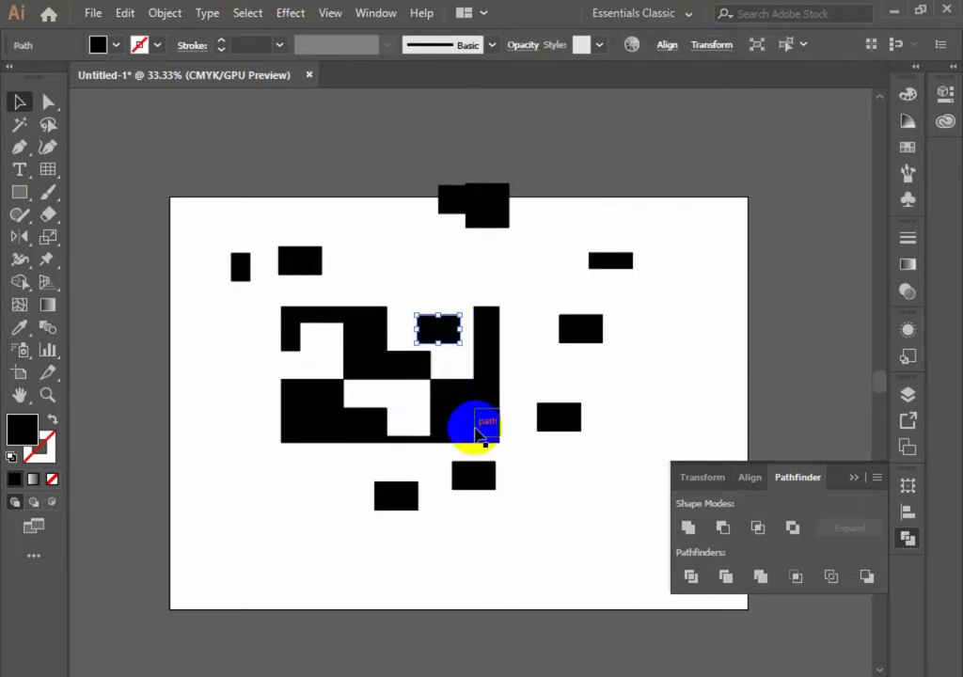
pyautogui.moveTo(45, 217); pyautogui.dragTo(91, 190)
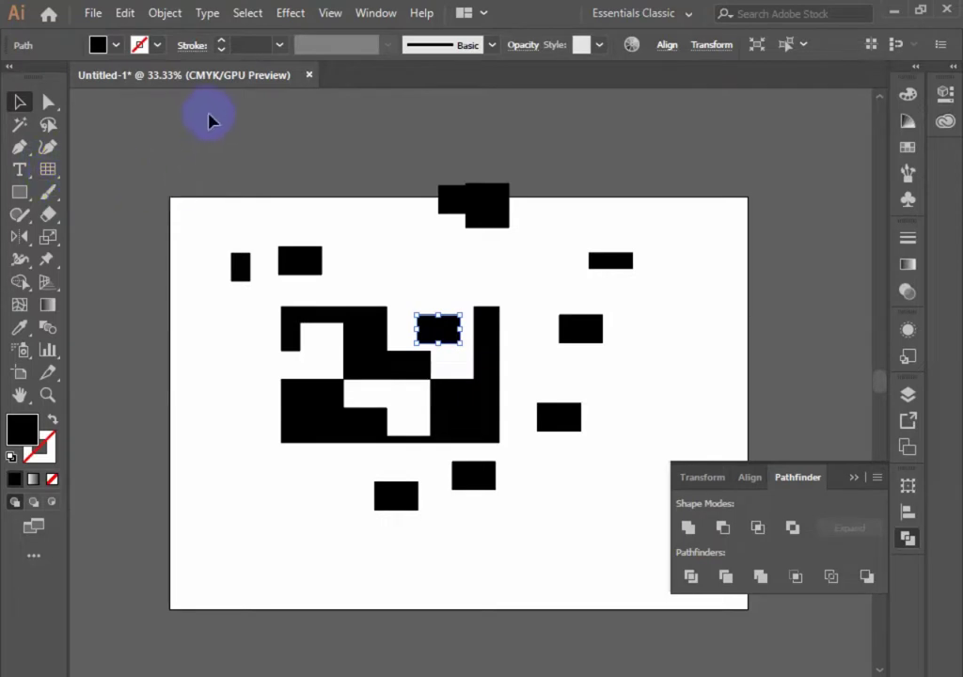
# Select all the black pieces, delete them to clear the artboard, and hide the Pathfinder options
pyautogui.moveTo(207, 199); pyautogui.dragTo(692, 544)
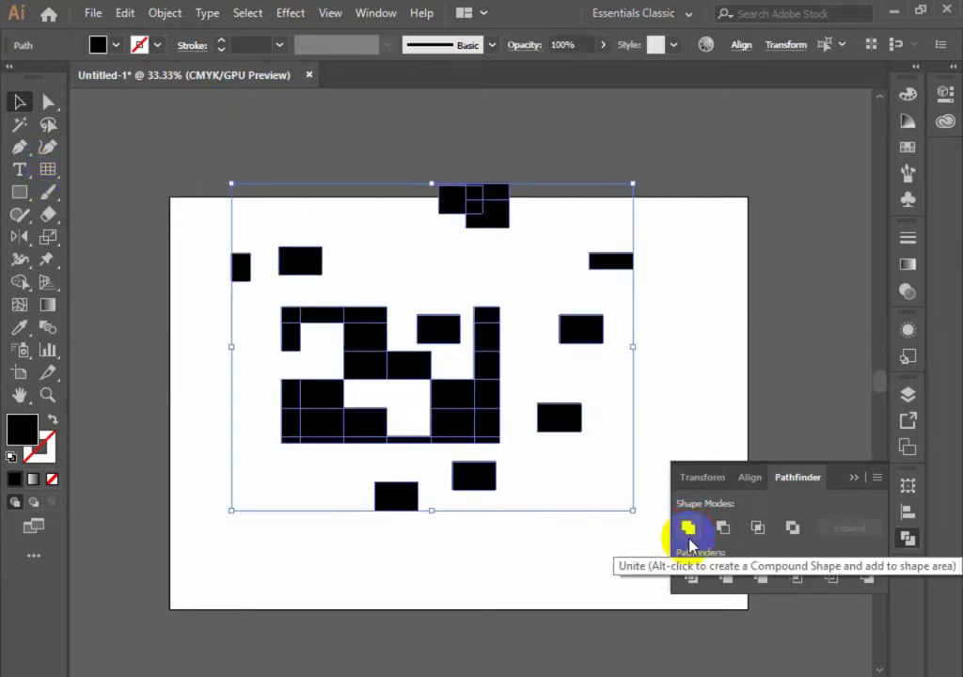
pyautogui.press('Delete')
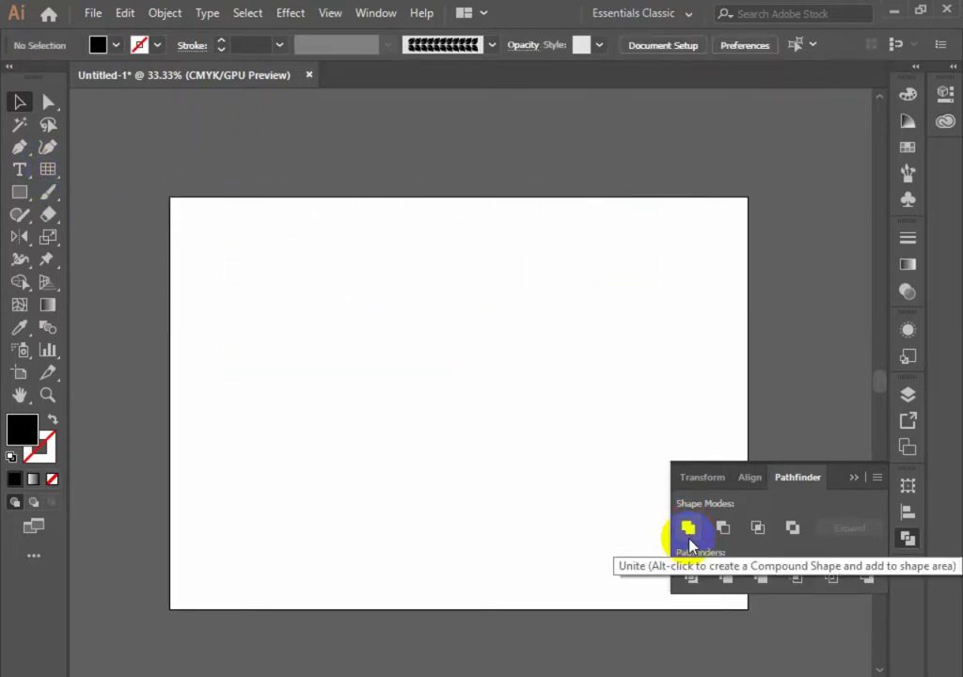
pyautogui.click(857, 480)
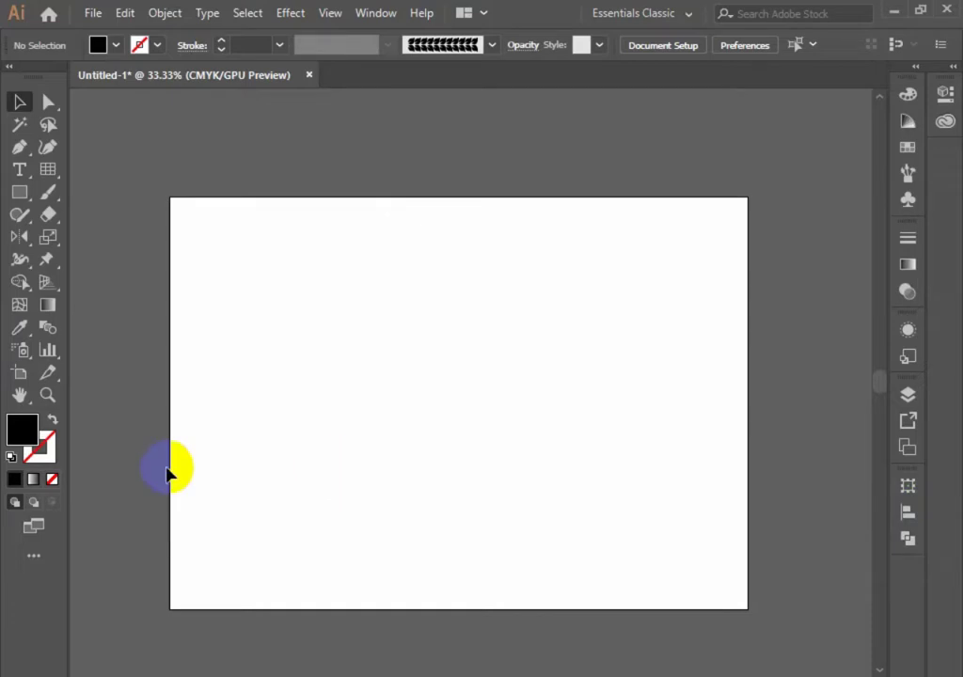
# Draw a small spiral slightly left of the artboard's centre with the Spiral tool
pyautogui.click(48, 169)
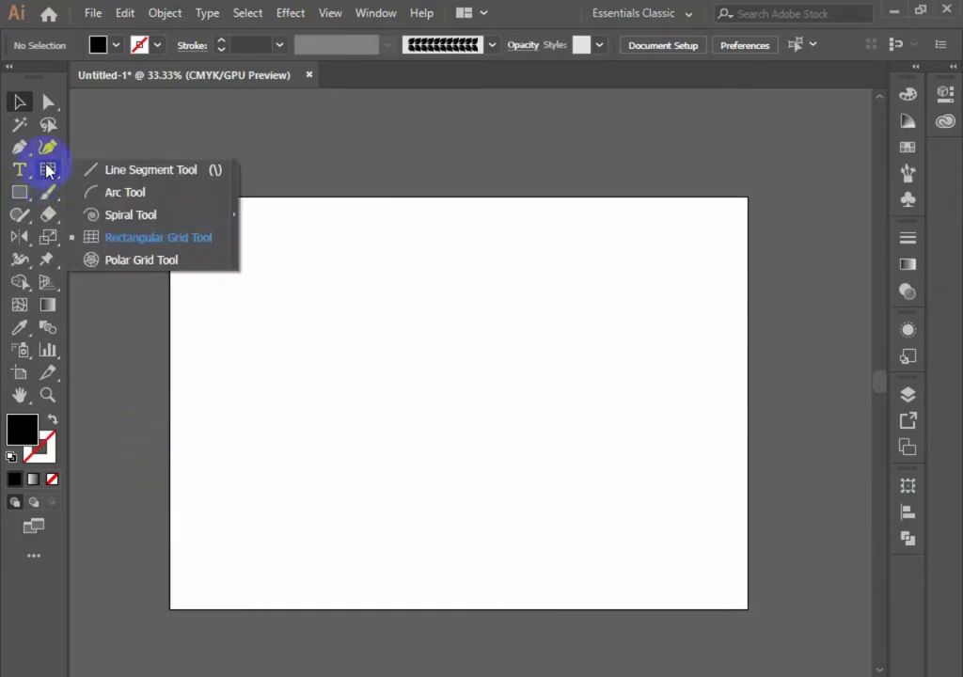
pyautogui.click(119, 221)
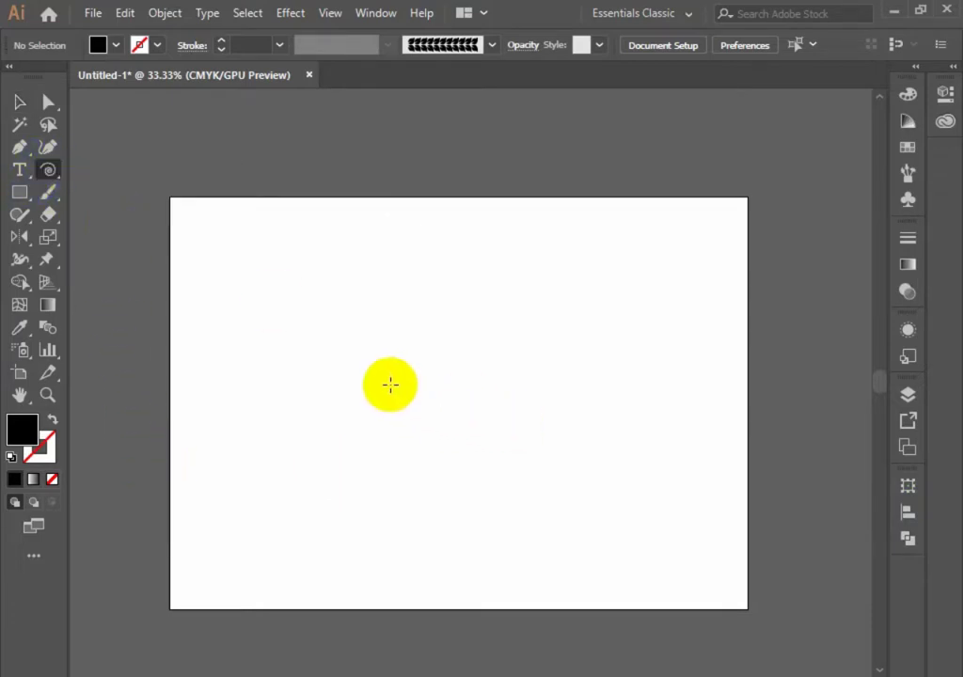
pyautogui.moveTo(386, 386); pyautogui.dragTo(419, 371)
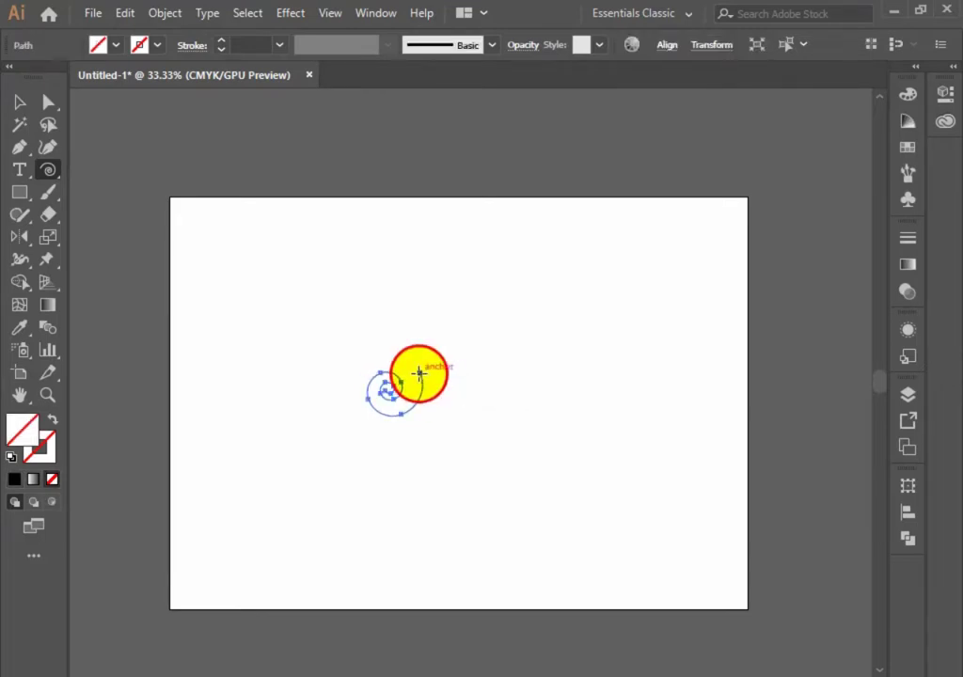
pyautogui.click(389, 389)
pyautogui.click(454, 442)
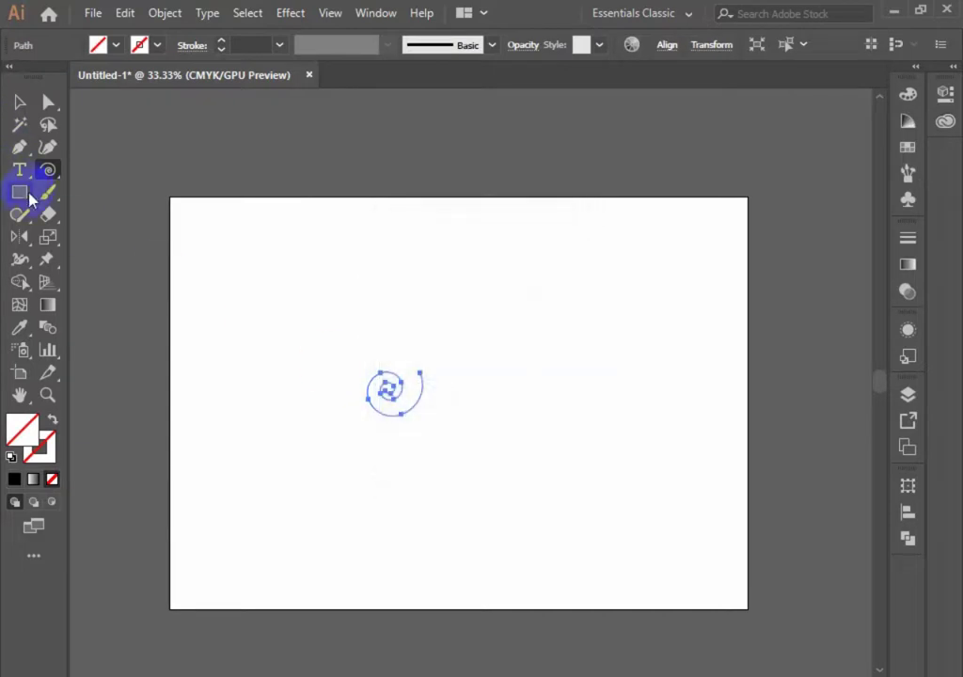
# Create a copy of the spiral reflected across the vertical axis
pyautogui.doubleClick(21, 237)
pyautogui.click(701, 611)
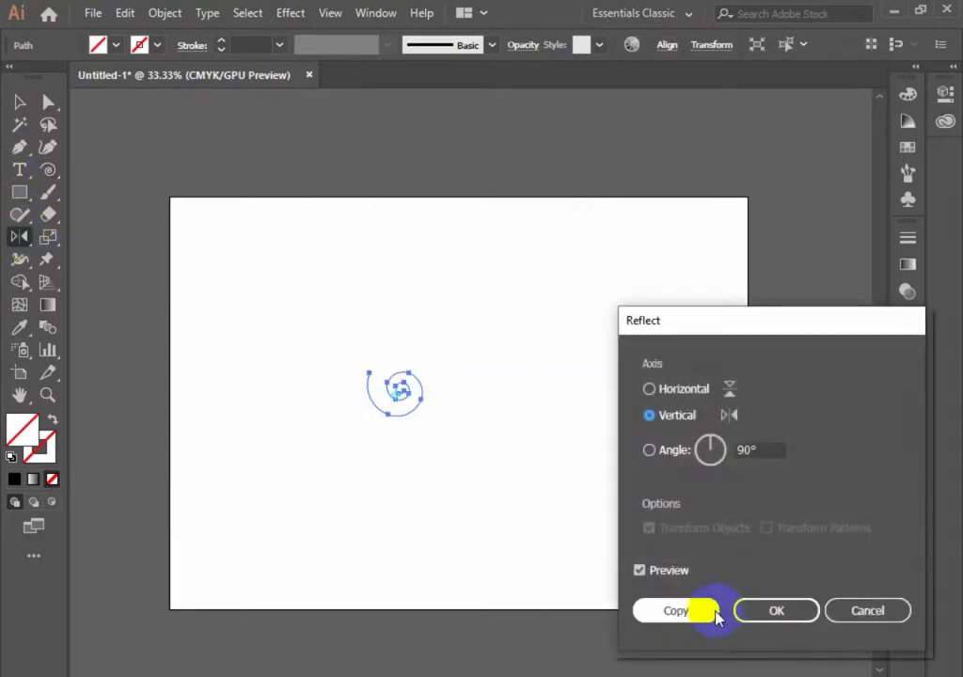
pyautogui.click(22, 102)
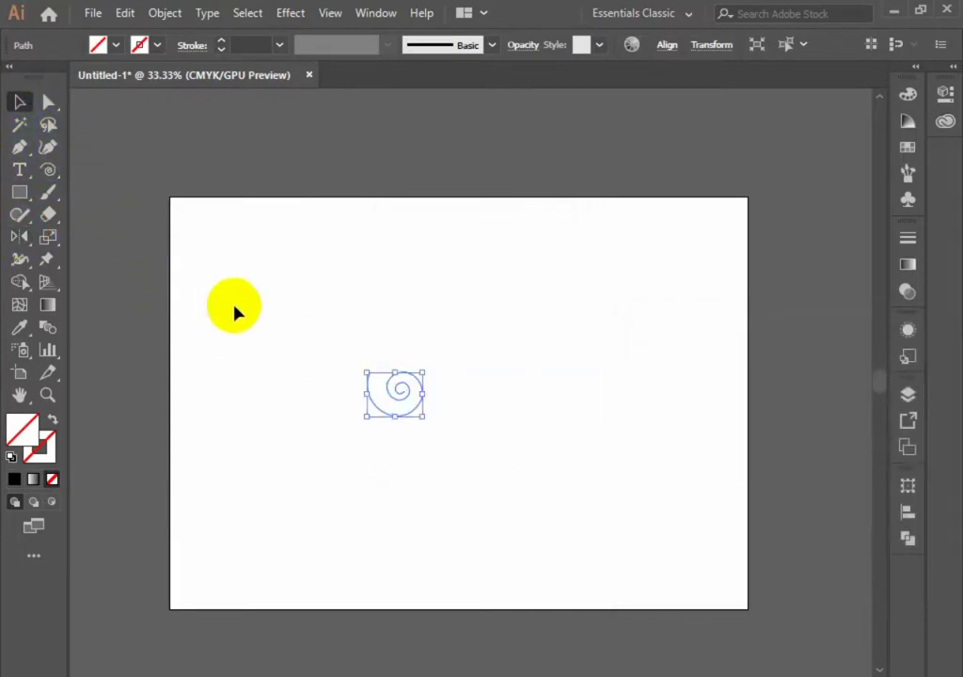
# Select both overlapping spirals, give them a black stroke, and deselect them
pyautogui.moveTo(350, 371); pyautogui.dragTo(447, 462)
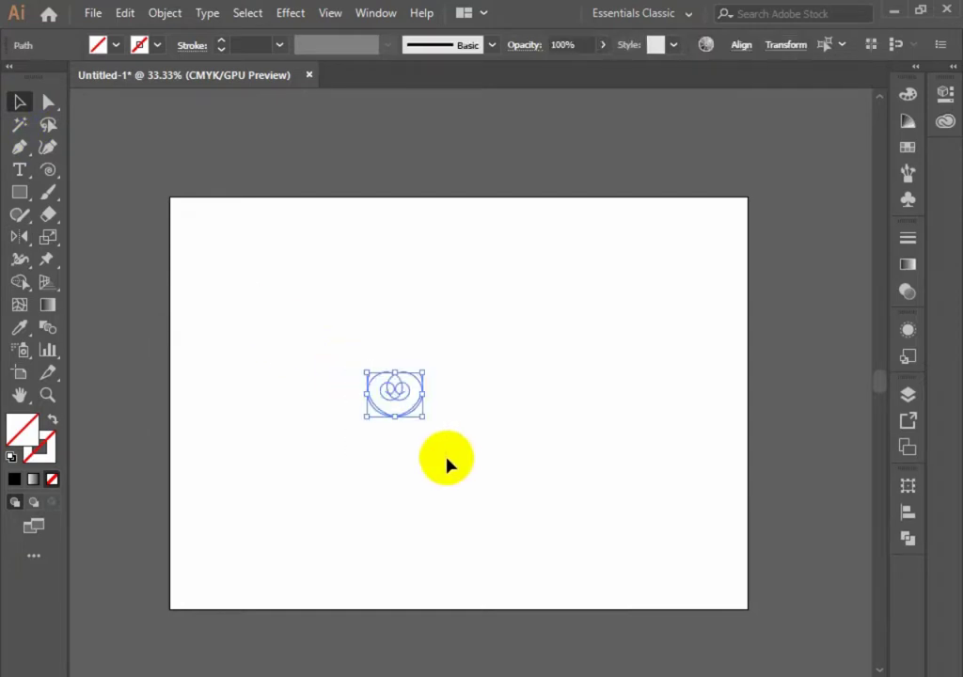
pyautogui.click(42, 459)
pyautogui.click(14, 481)
pyautogui.click(476, 553)
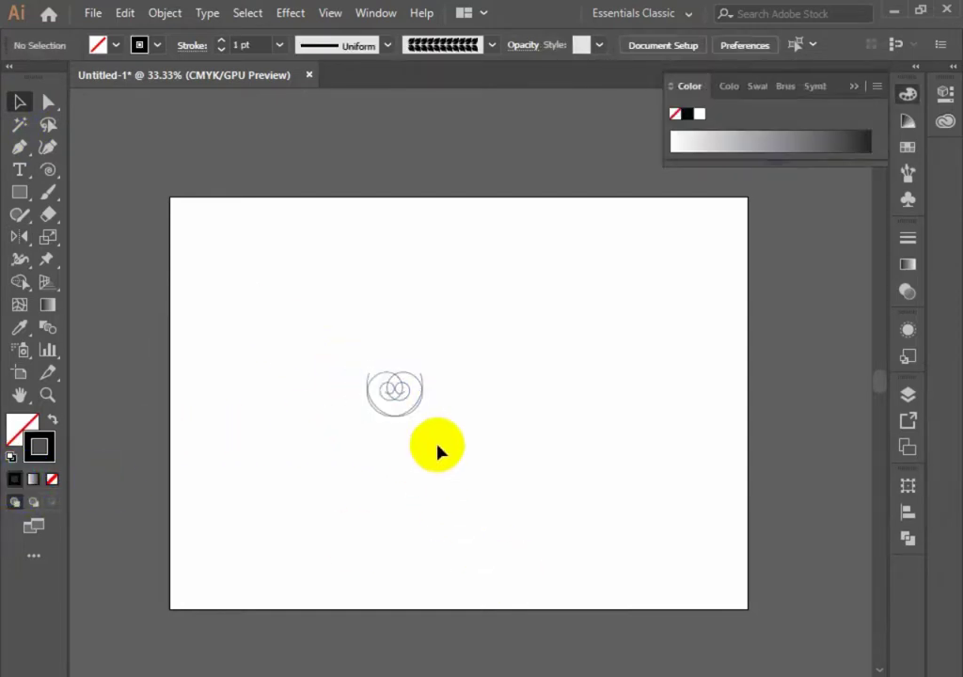
# Move the reflected spiral horizontally to the right until only its outer end slightly overlaps the original spiral
pyautogui.click(409, 390)
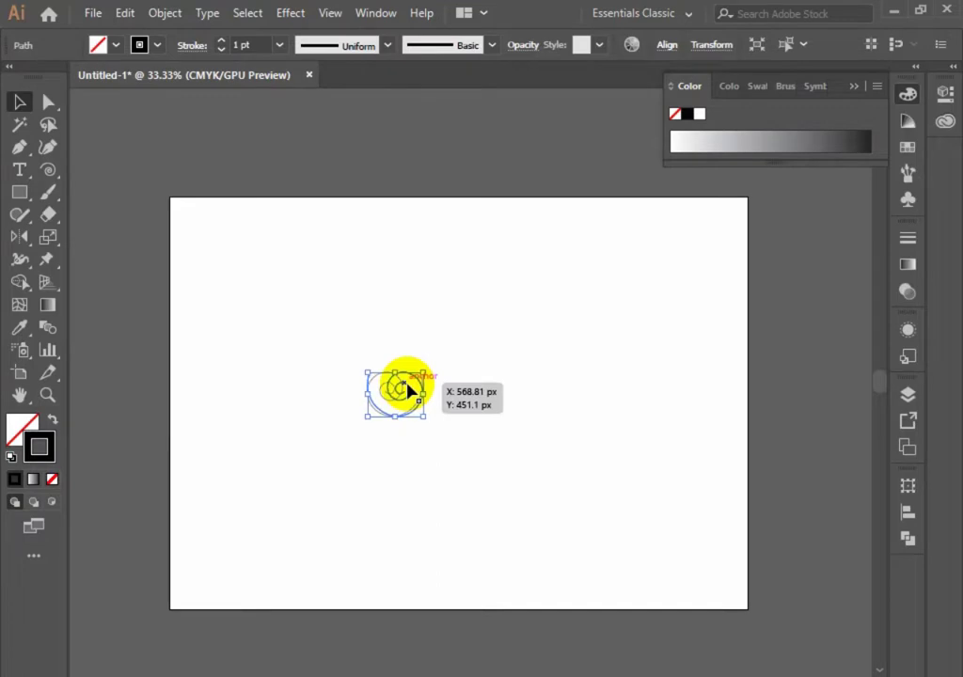
pyautogui.press('Right')
pyautogui.press('Right')
pyautogui.press('Right')
pyautogui.press('Right')
pyautogui.press('Right')
pyautogui.press('Right')
pyautogui.press('Right')
pyautogui.press('Right')
pyautogui.press('Right')
pyautogui.press('Right')
pyautogui.press('Right')
pyautogui.press('Right')
pyautogui.press('Right')
pyautogui.press('Right')
pyautogui.press('Right')
pyautogui.press('Right')
pyautogui.press('Right')
pyautogui.press('Right')
pyautogui.press('Right')
pyautogui.press('Right')
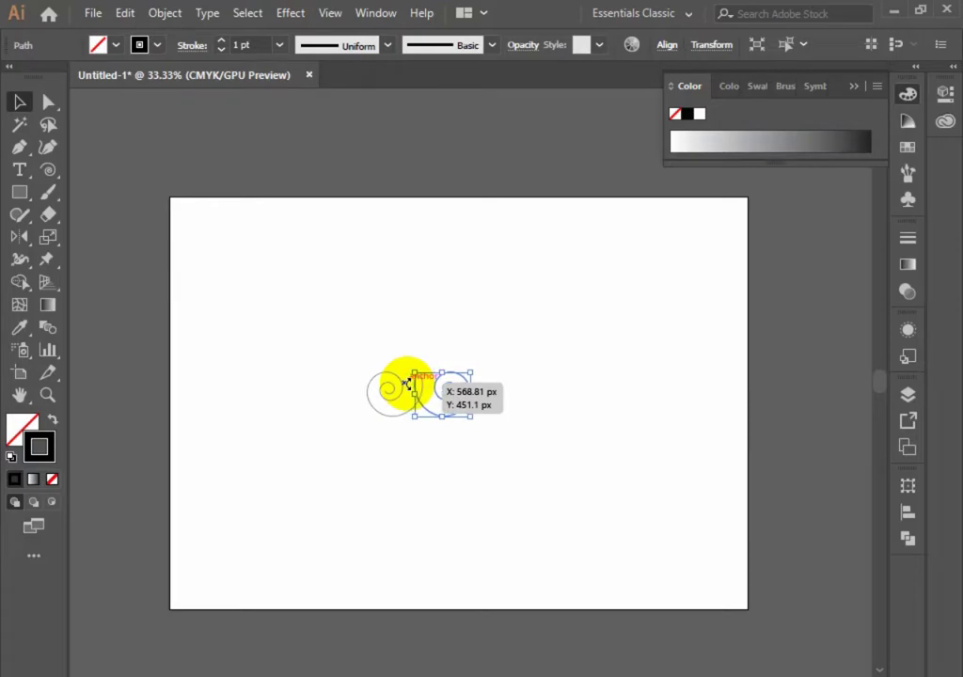
pyautogui.moveTo(408, 381); pyautogui.dragTo(408, 382)
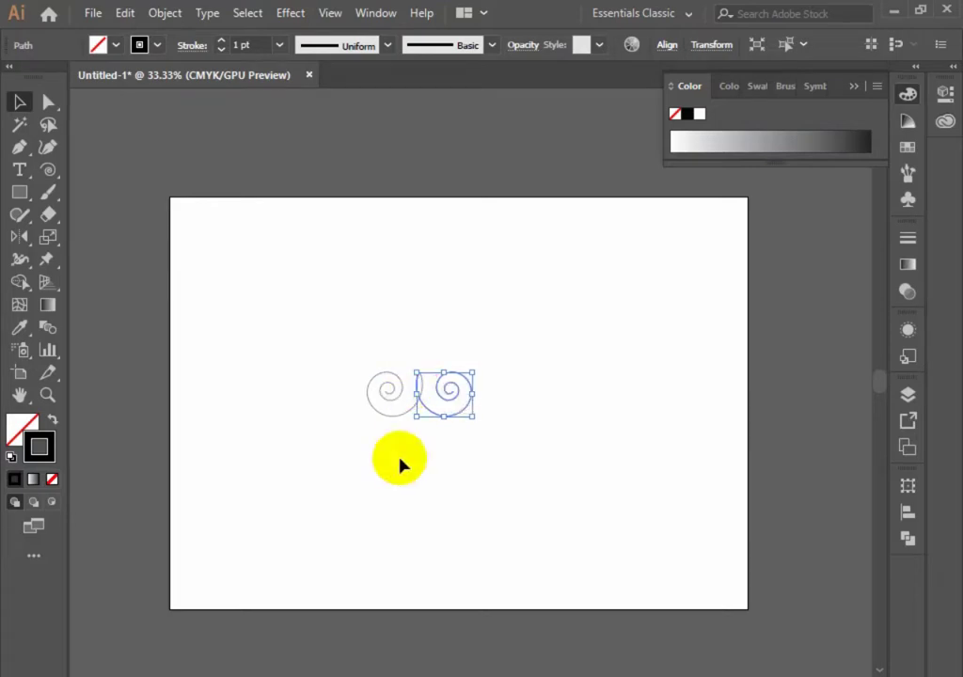
pyautogui.click(406, 505)
# Select both spirals, scale them down proportionally, and place them slightly above the artboard's centre
pyautogui.moveTo(511, 527); pyautogui.dragTo(346, 226)
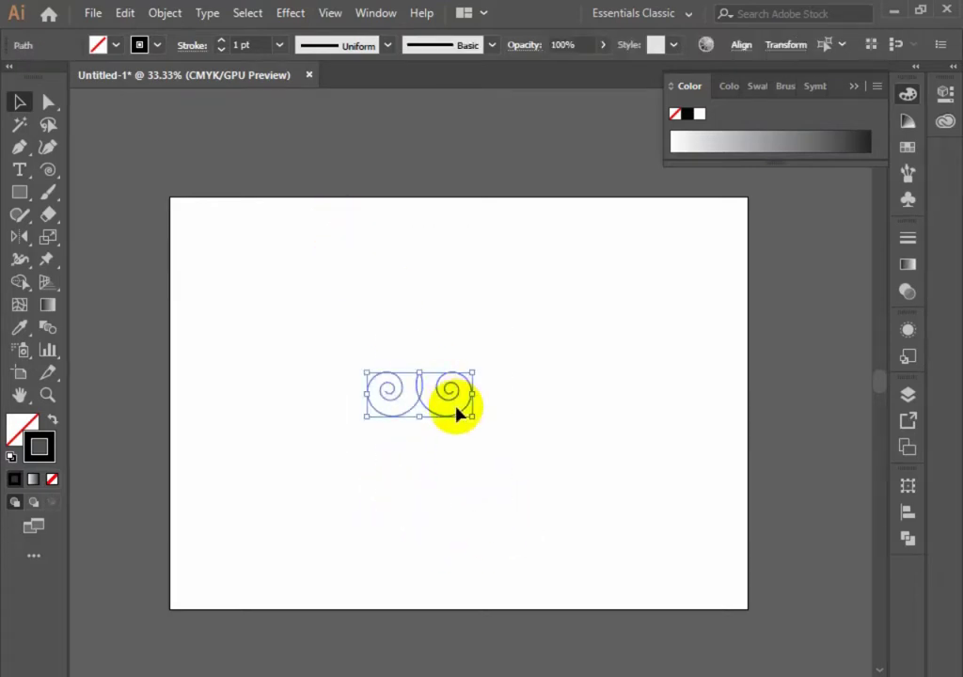
pyautogui.moveTo(420, 420); pyautogui.dragTo(421, 351)
pyautogui.click(91, 267)
# Draw a large circle just below the pair of spirals with the Ellipse tool
pyautogui.click(23, 190)
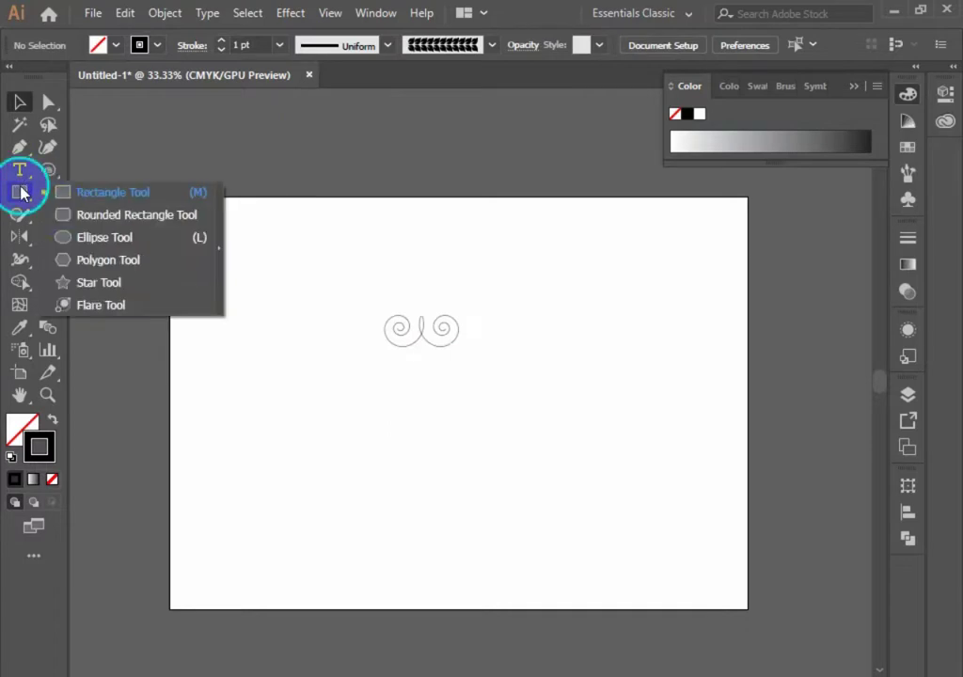
pyautogui.click(125, 239)
pyautogui.moveTo(369, 369); pyautogui.dragTo(474, 526)
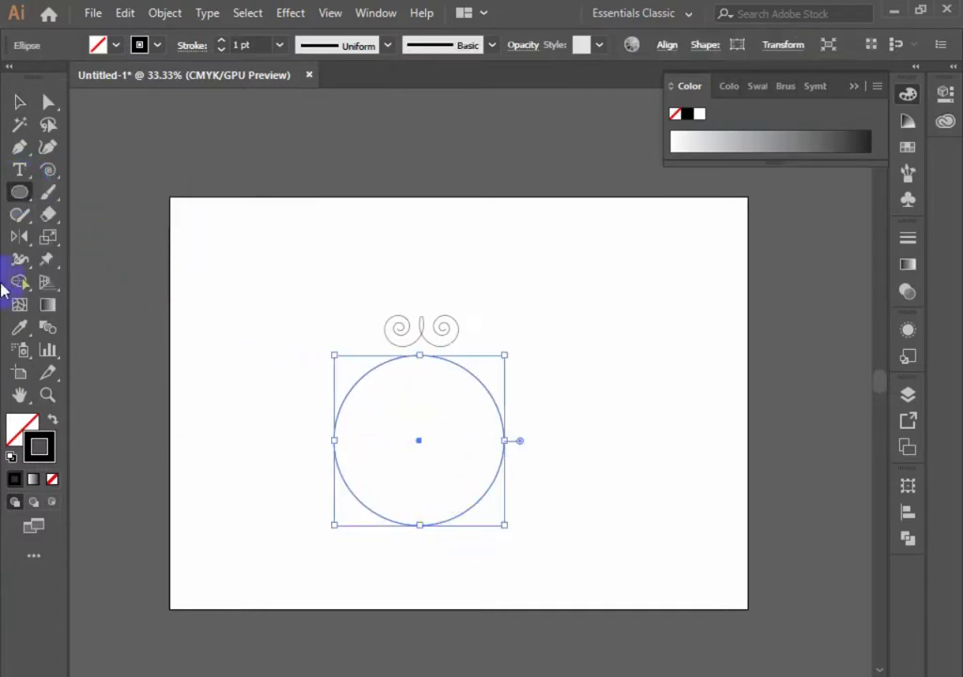
# Select the two spirals above the circle and group them
pyautogui.click(20, 101)
pyautogui.moveTo(323, 254); pyautogui.dragTo(438, 324)
pyautogui.rightClick(438, 325)
pyautogui.click(496, 439)
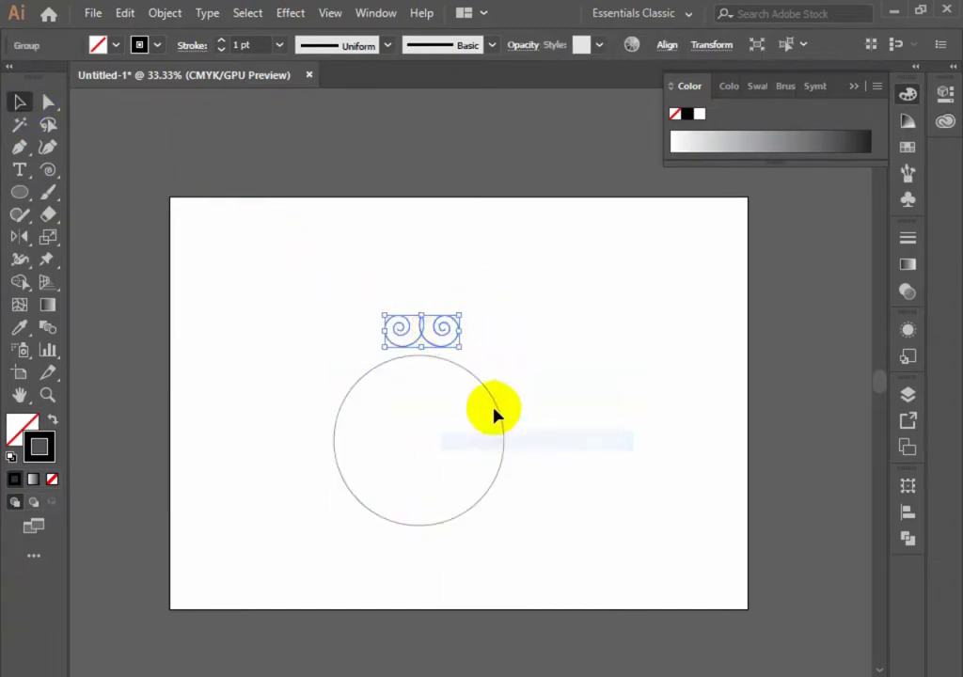
# Select the grouped spirals and the circle together and align them by their horizontal centres
pyautogui.moveTo(461, 404); pyautogui.dragTo(419, 314)
pyautogui.click(599, 374)
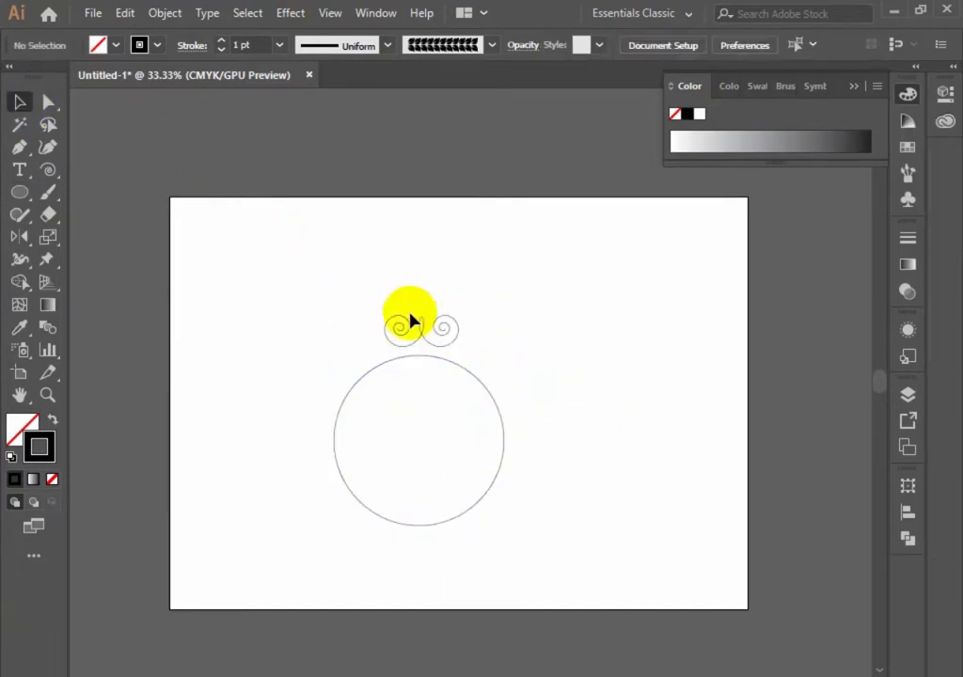
pyautogui.moveTo(436, 420); pyautogui.dragTo(389, 301)
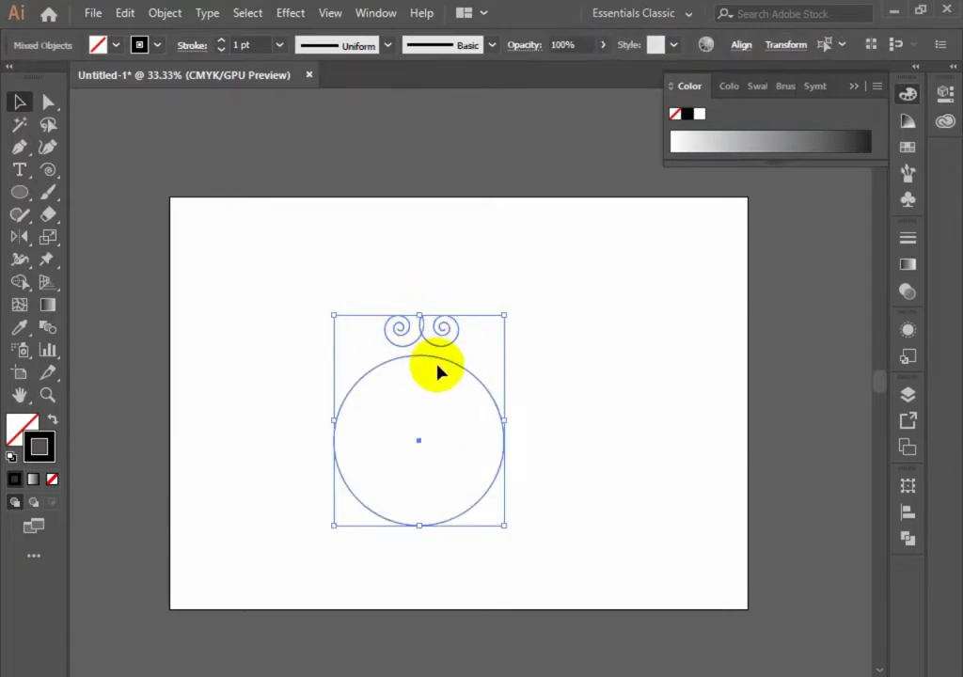
pyautogui.click(741, 45)
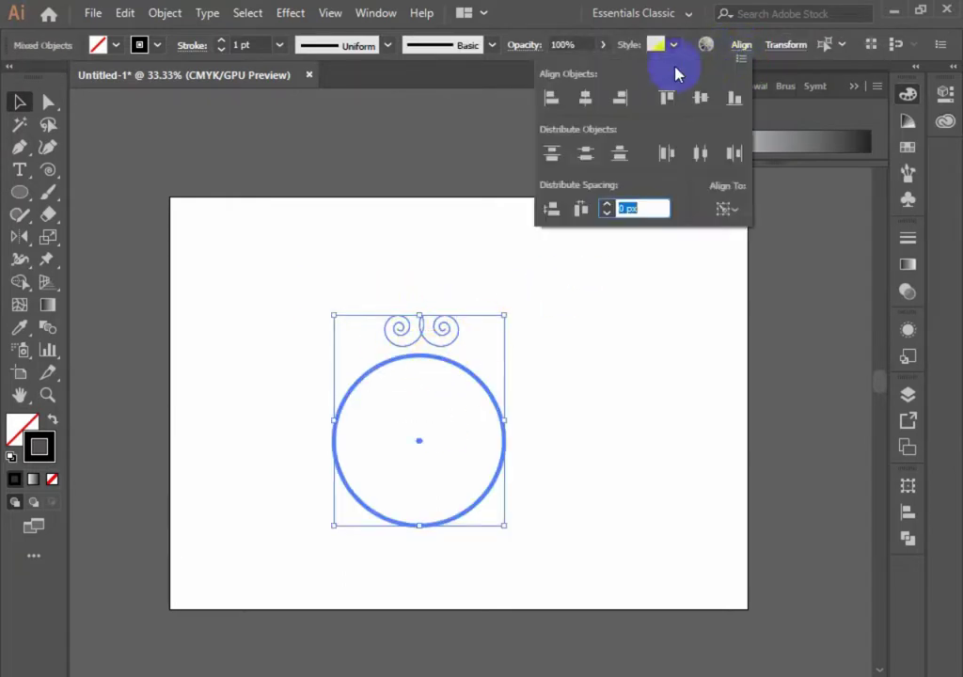
pyautogui.click(587, 96)
pyautogui.click(537, 355)
pyautogui.click(532, 404)
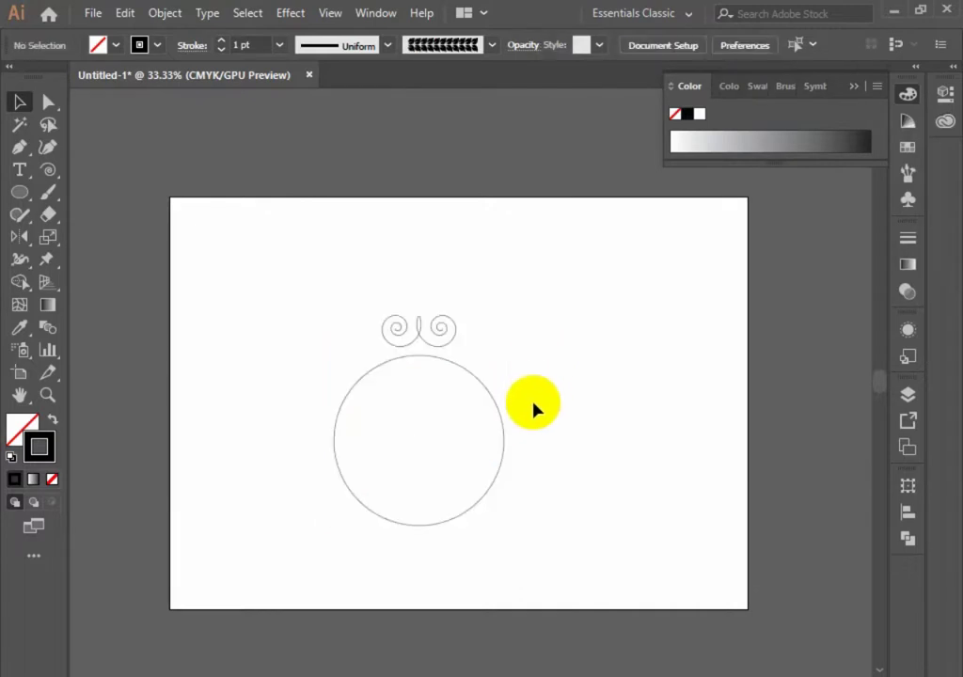
# Create a rotated copy of the spiral pair about the circle's centre at an angle of 360/8
pyautogui.click(400, 331)
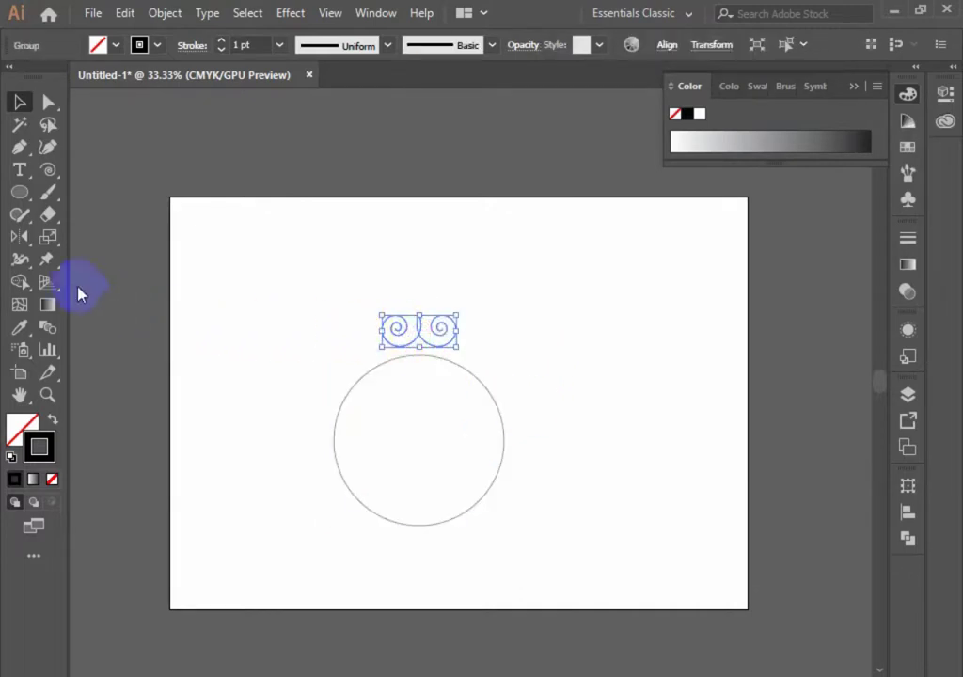
pyautogui.click(20, 235)
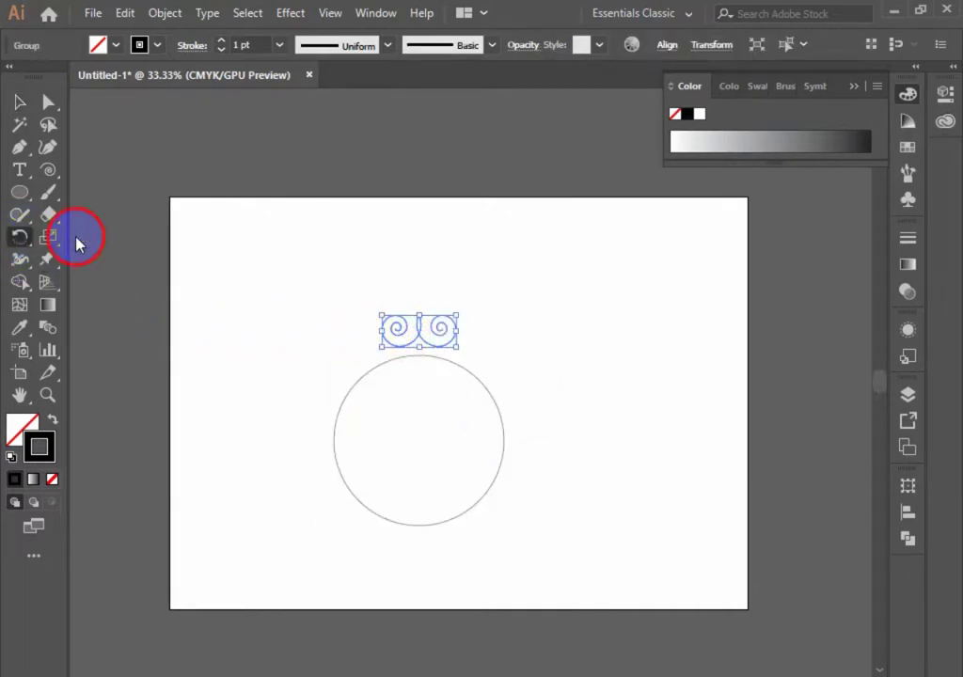
pyautogui.keyDown('alt'); pyautogui.click(419, 440); pyautogui.keyUp('alt')
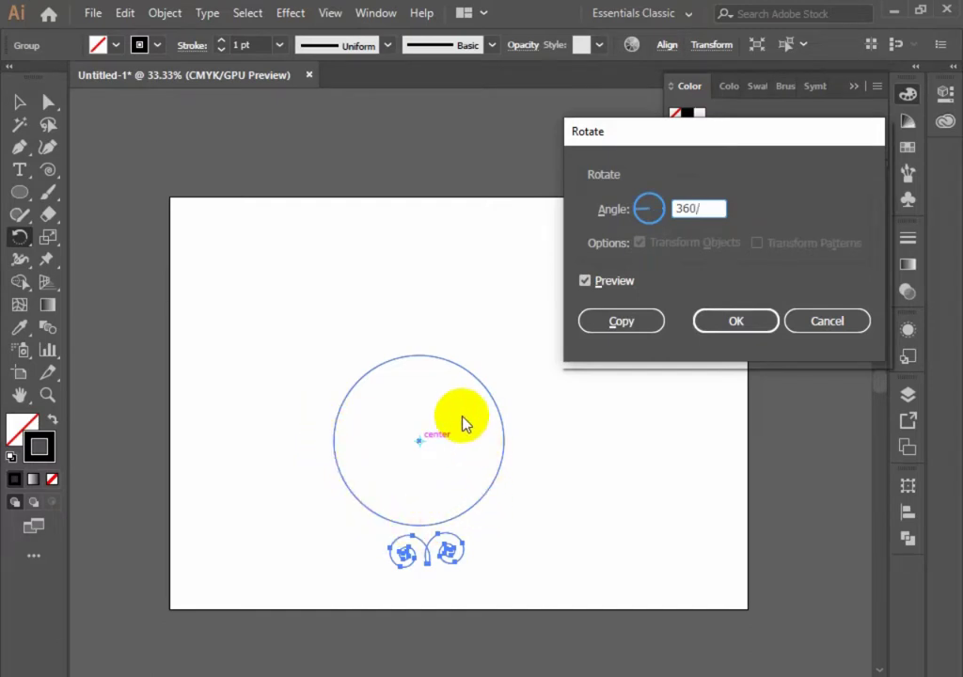
pyautogui.click(827, 321)
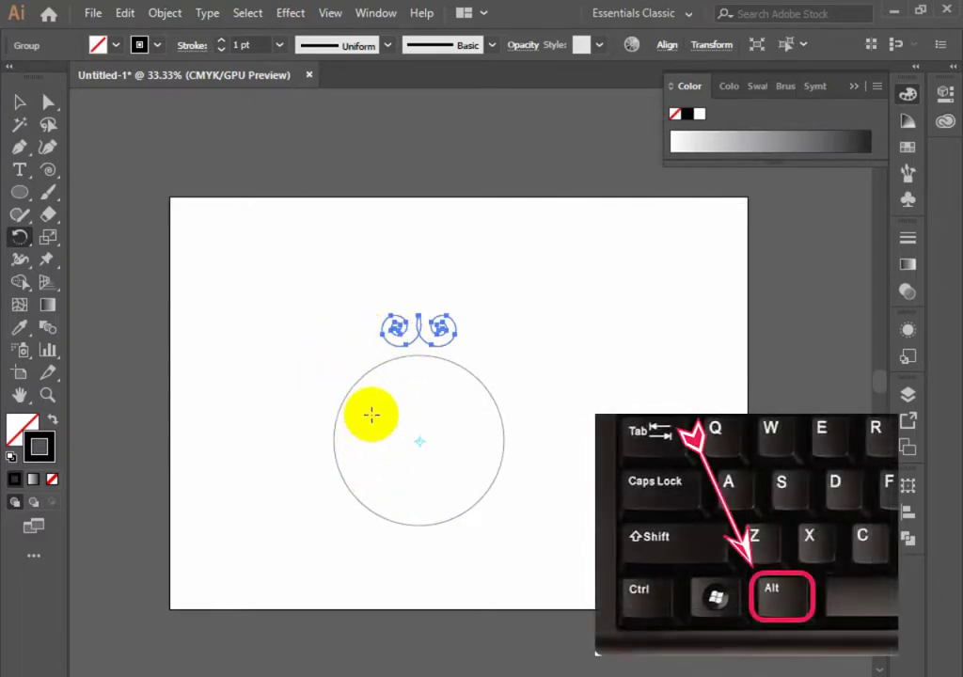
pyautogui.keyDown('alt'); pyautogui.click(419, 441); pyautogui.keyUp('alt')
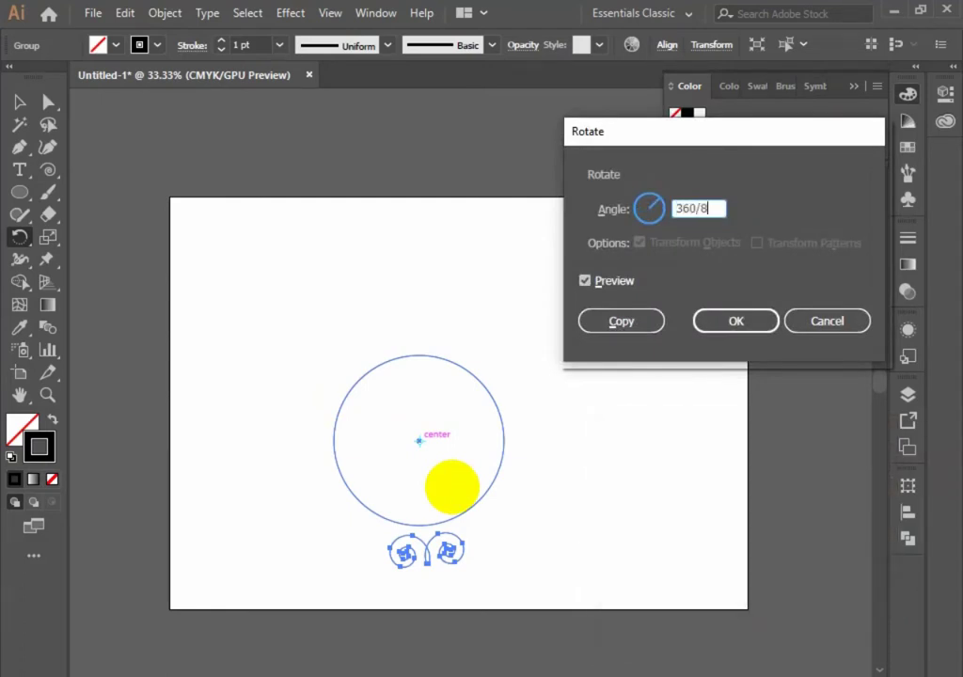
pyautogui.write('360/8')
pyautogui.click(616, 321)
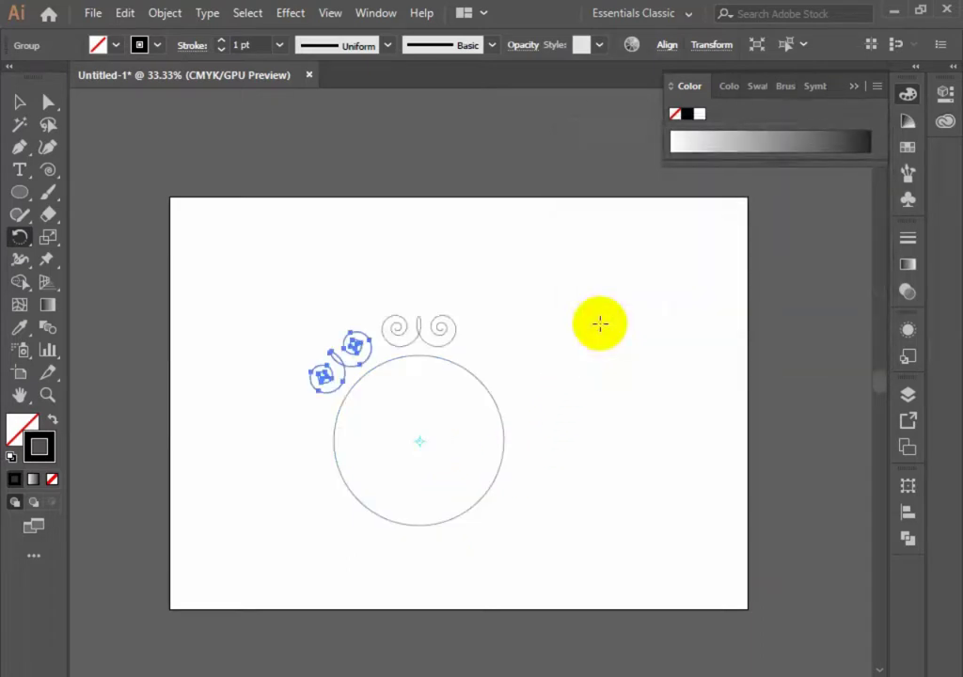
# Repeat the rotated copy until eight spiral pairs form a full ring around the circle, and deselect
pyautogui.hotkey('ctrl', 'd')
pyautogui.hotkey('ctrl', 'd')
pyautogui.hotkey('ctrl', 'd')
pyautogui.hotkey('ctrl', 'd')
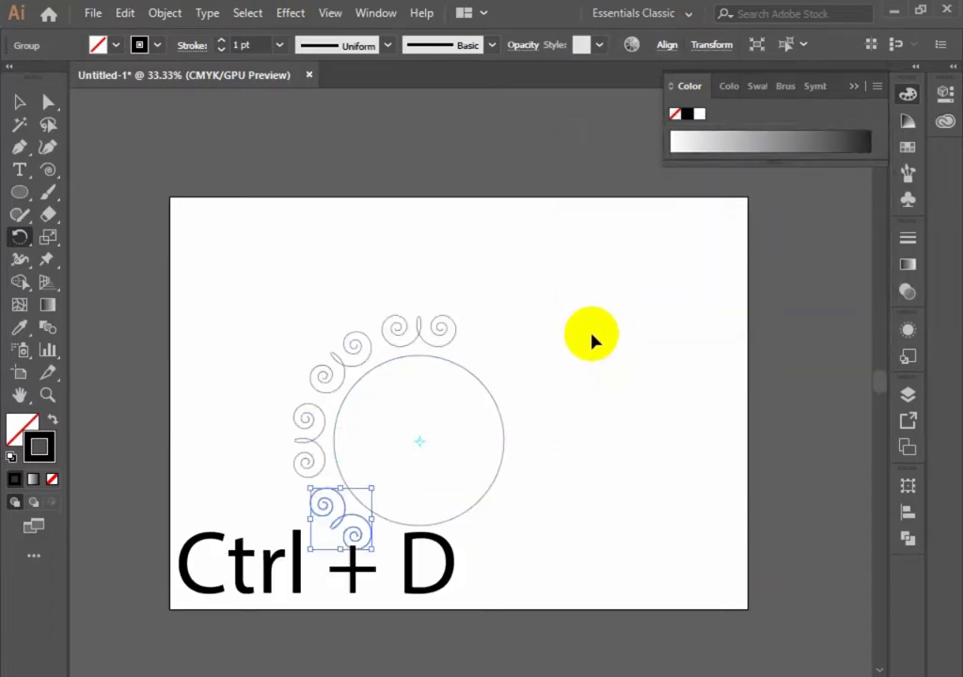
pyautogui.hotkey('ctrl', 'd')
pyautogui.hotkey('ctrl', 'd')
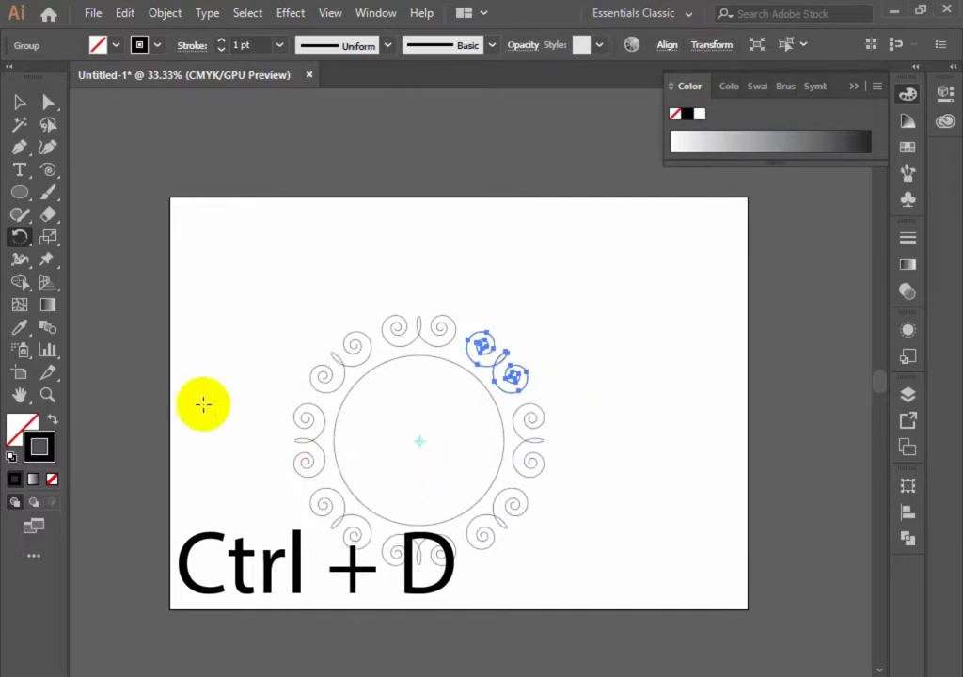
pyautogui.click(19, 101)
pyautogui.click(203, 235)
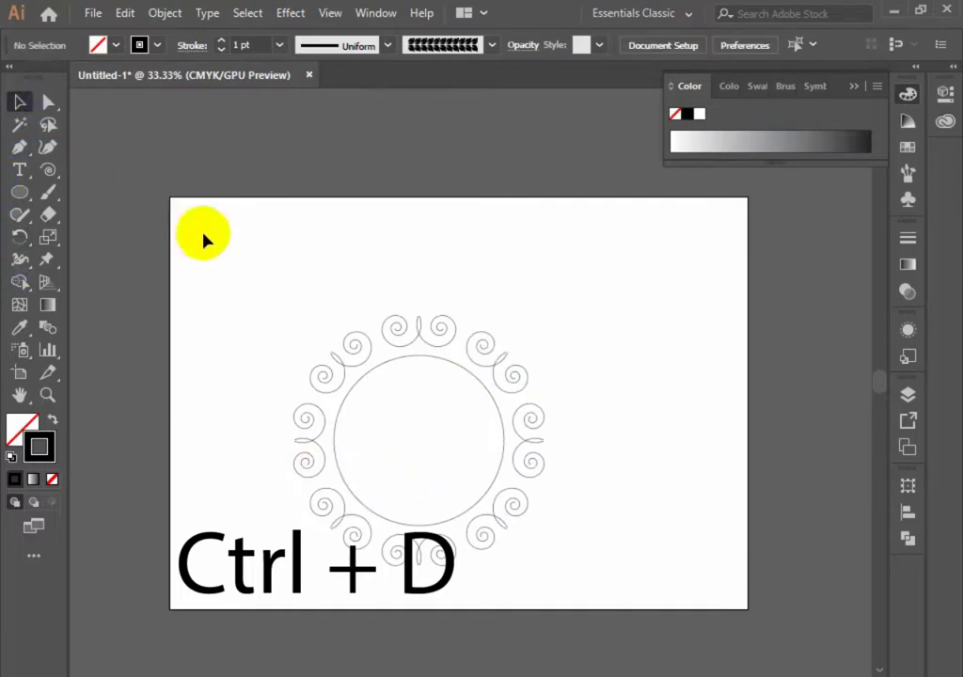
# Thicken the circle's stroke into a bold ring and set the surrounding spirals' stroke weight to 8 pt
pyautogui.click(390, 366)
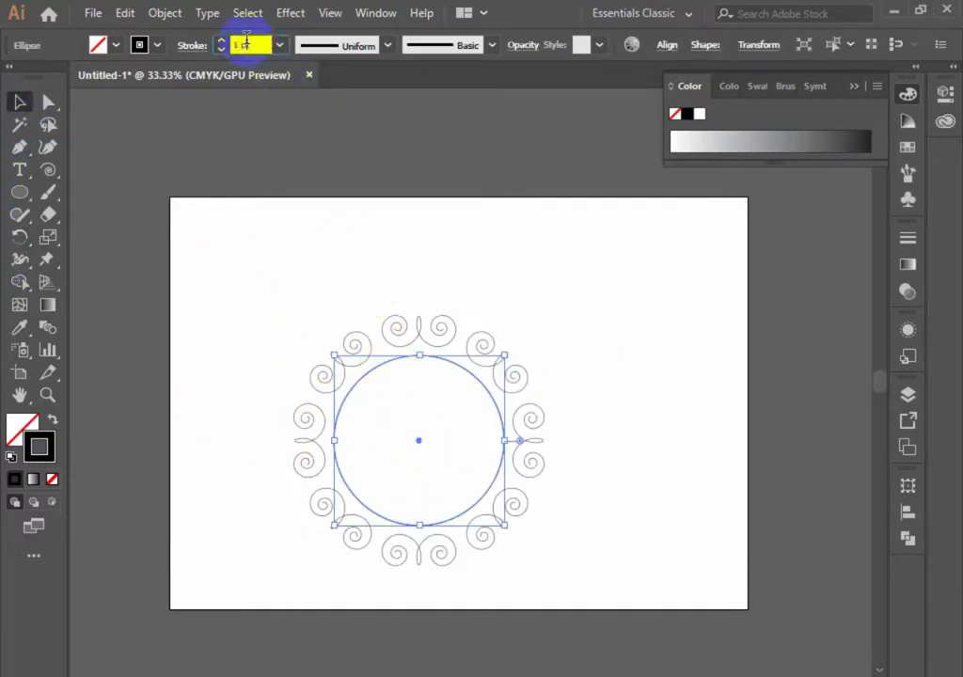
pyautogui.scroll(16, 247, 38)
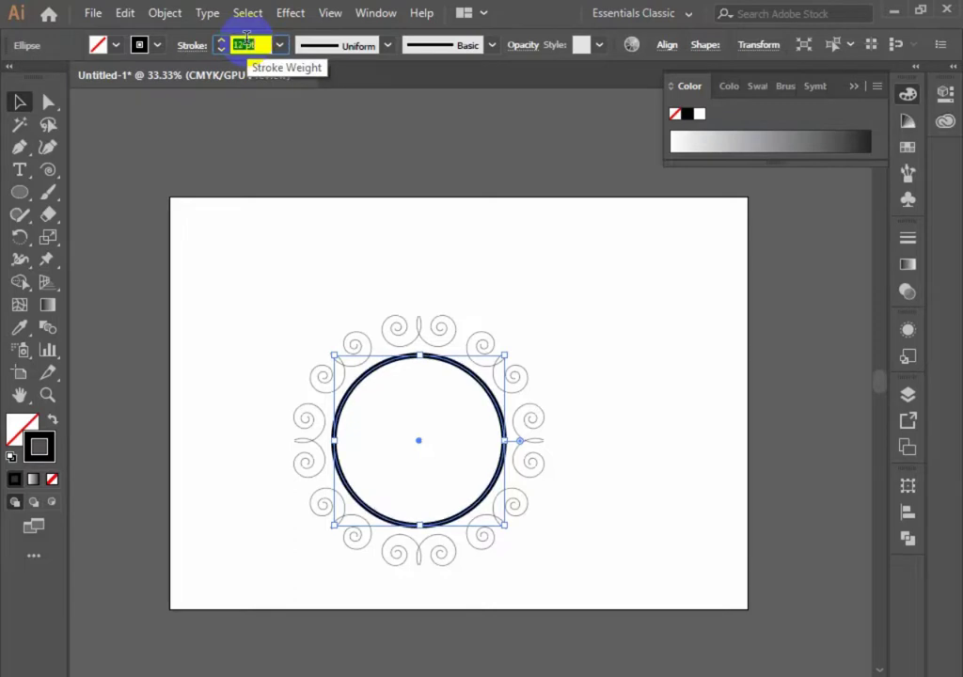
pyautogui.moveTo(236, 241); pyautogui.dragTo(625, 578)
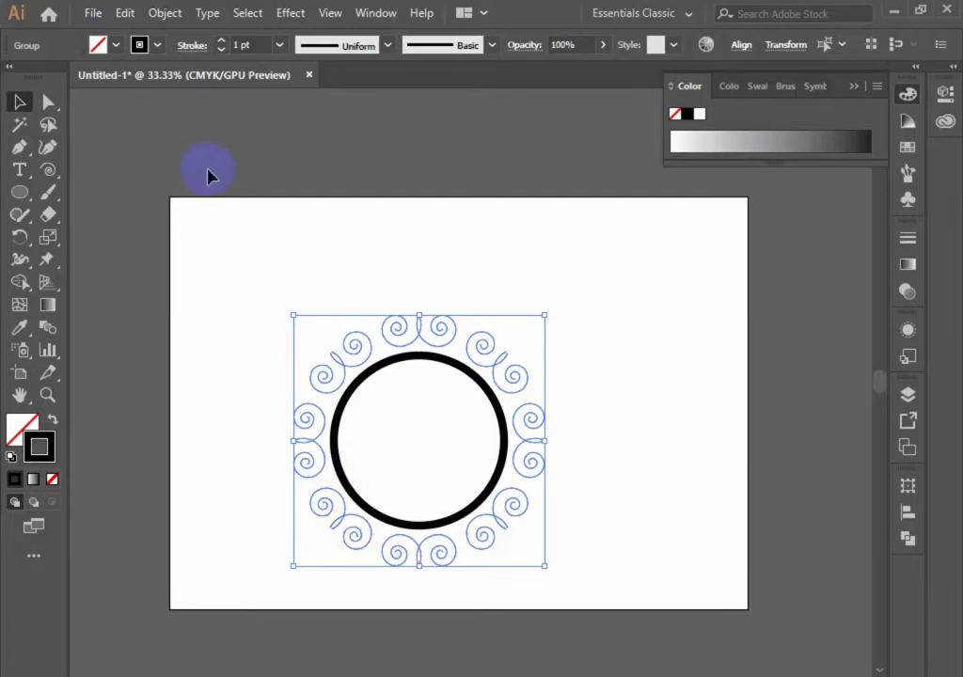
pyautogui.keyDown('shift'); pyautogui.click(359, 401); pyautogui.keyUp('shift')
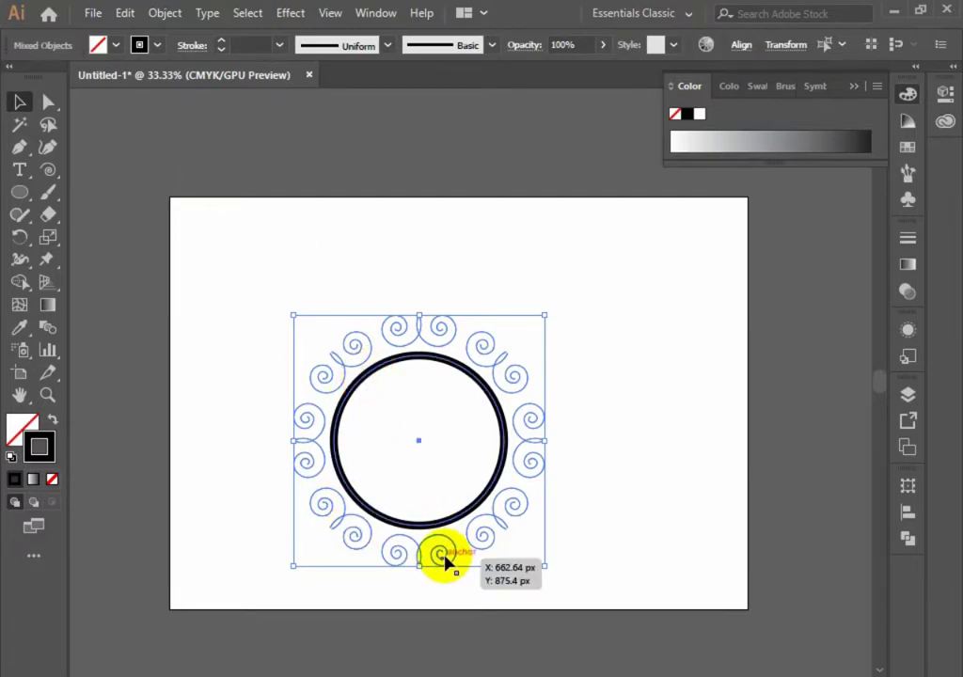
pyautogui.keyDown('shift'); pyautogui.click(409, 362); pyautogui.keyUp('shift')
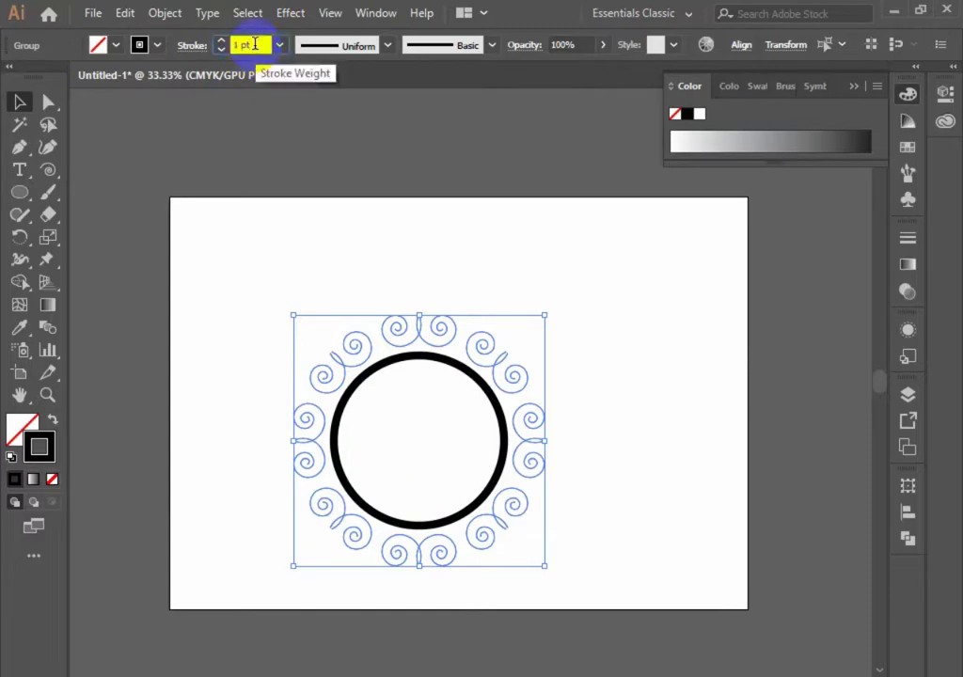
pyautogui.scroll(7, 255, 44)
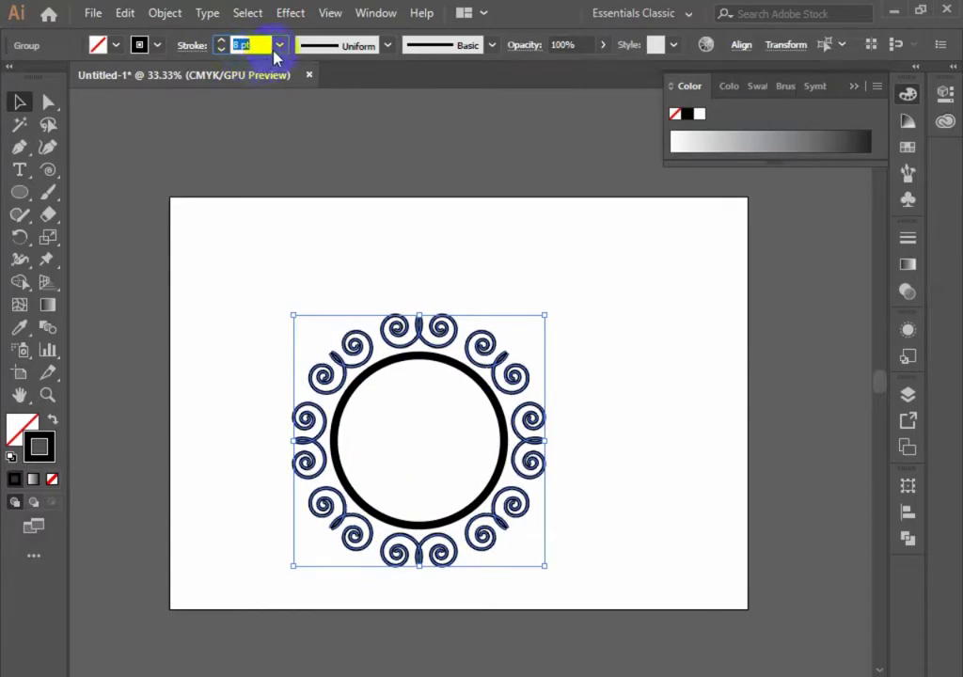
# Apply the lens-shaped width profile that tapers at both ends to the spirals' strokes, and deselect
pyautogui.click(343, 47)
pyautogui.click(335, 100)
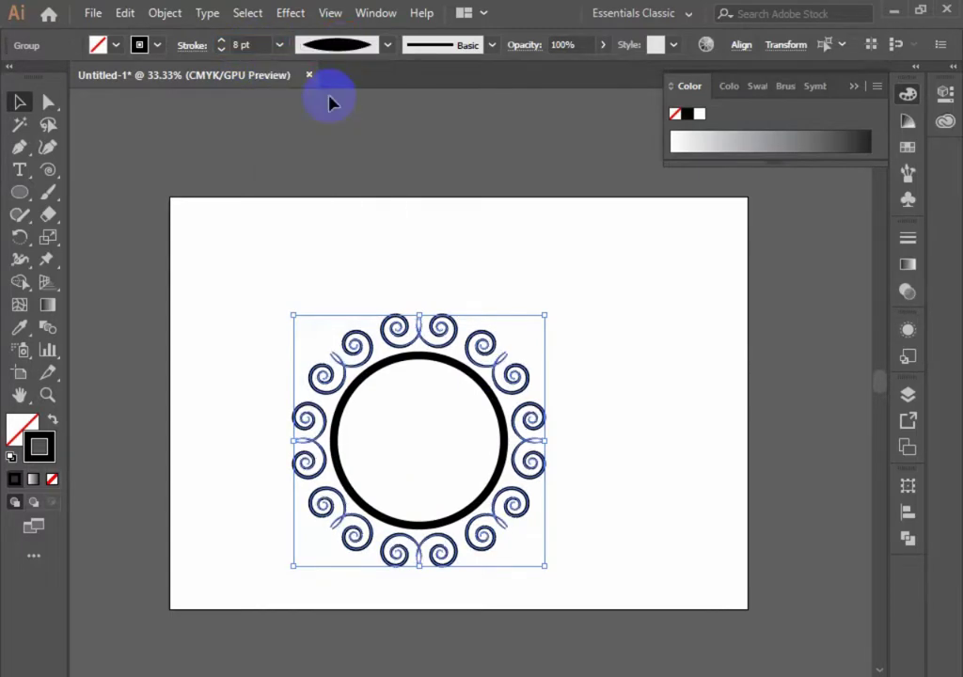
pyautogui.click(384, 186)
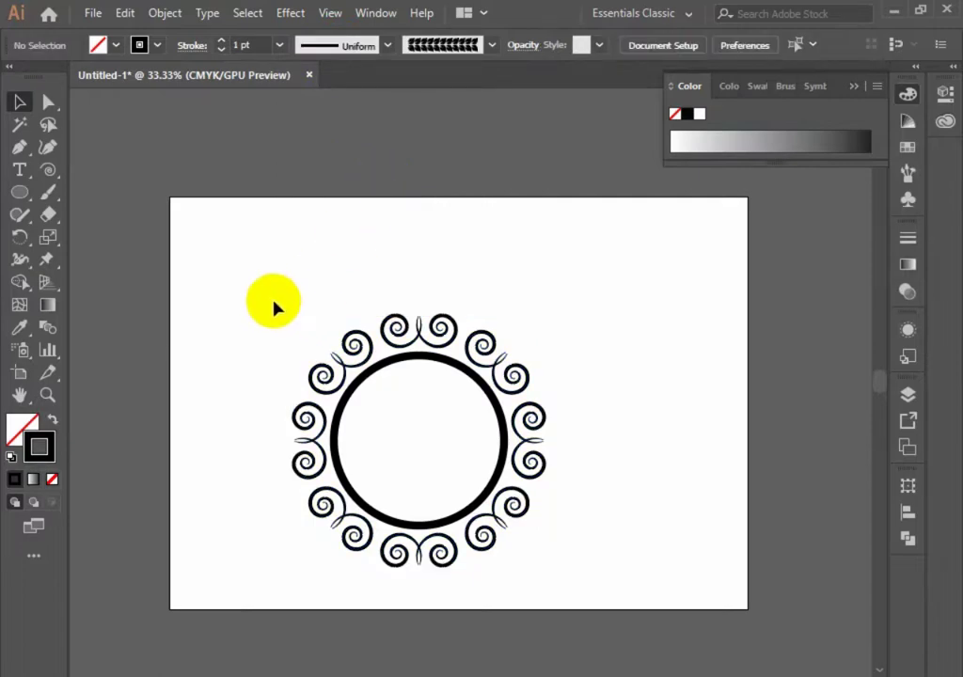
# Select the whole ornament and apply Expand Appearance to turn the spirals' tapered strokes into filled shapes
pyautogui.moveTo(267, 298); pyautogui.dragTo(553, 576)
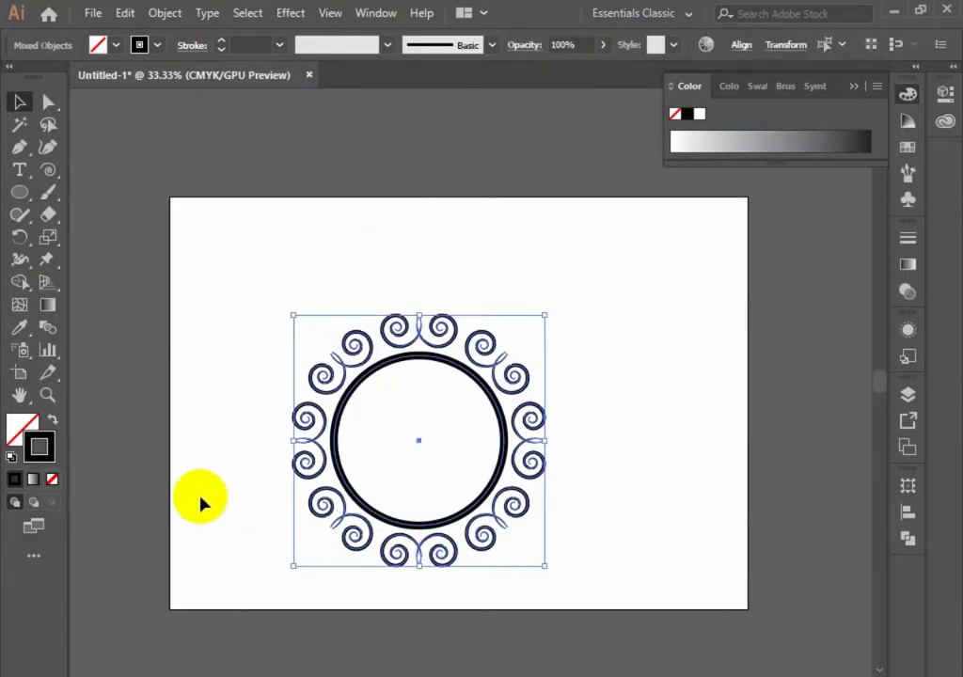
pyautogui.click(51, 421)
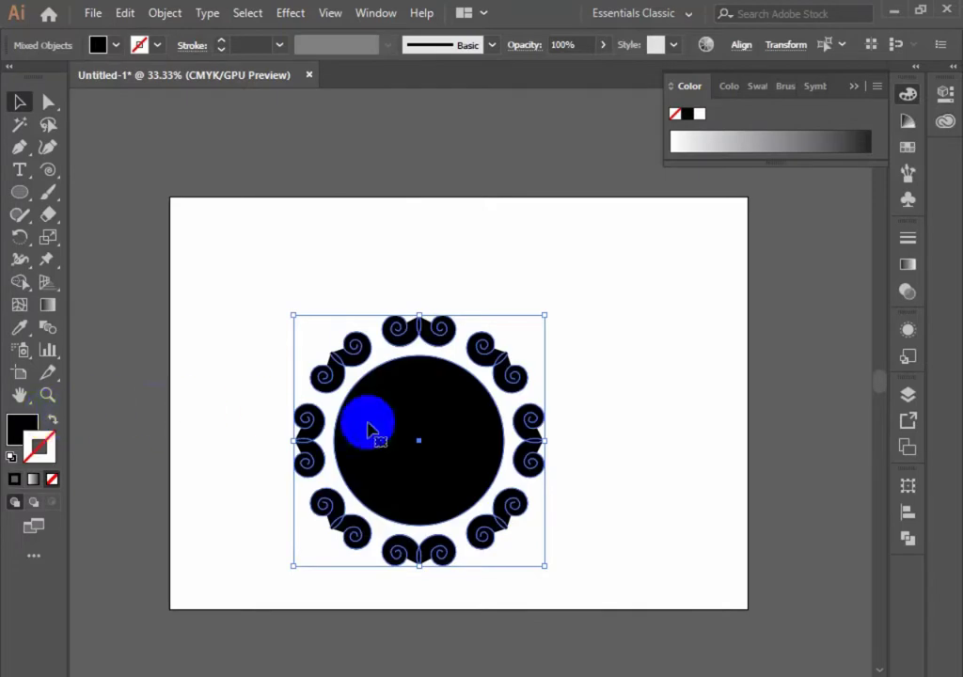
pyautogui.hotkey('shift', 'x')
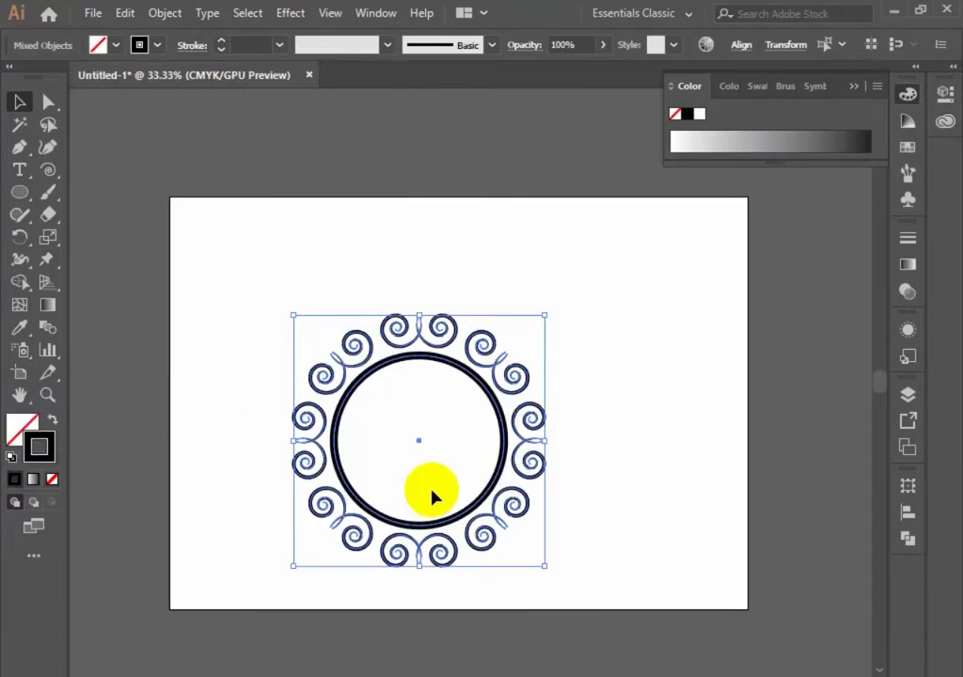
pyautogui.click(164, 12)
pyautogui.click(282, 228)
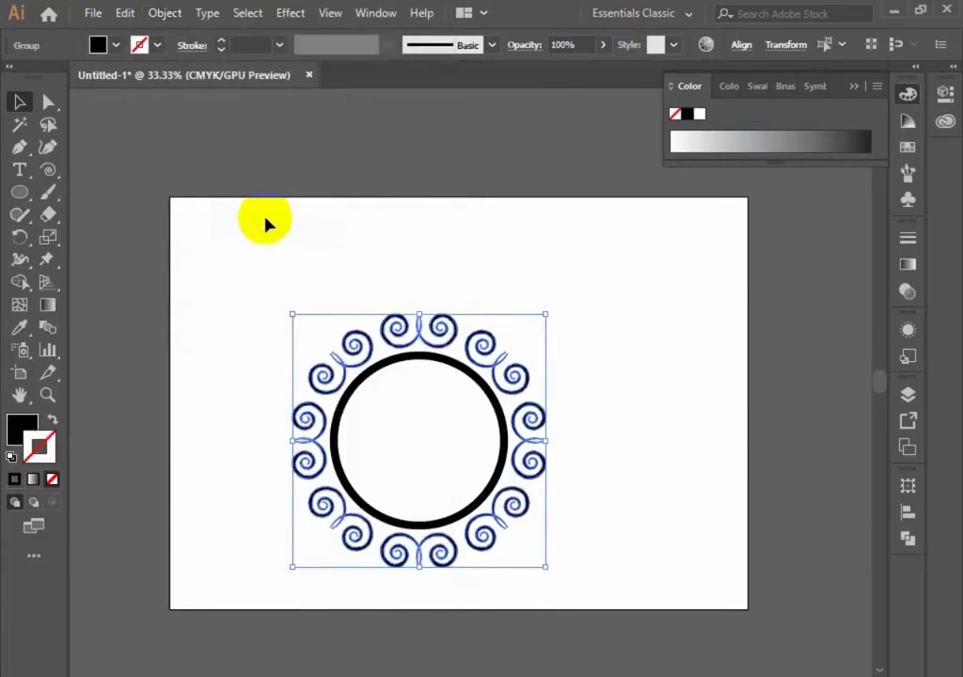
# Select the circle together with the spirals and expand them so the circle's stroke becomes a filled shape
pyautogui.click(166, 9)
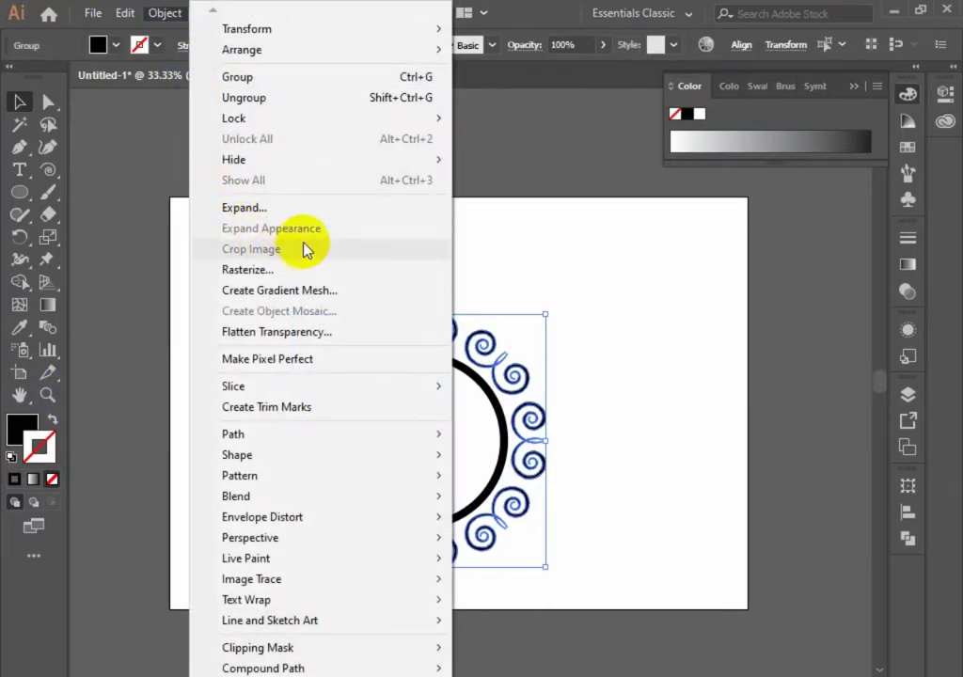
pyautogui.click(477, 275)
pyautogui.moveTo(171, 257); pyautogui.dragTo(505, 588)
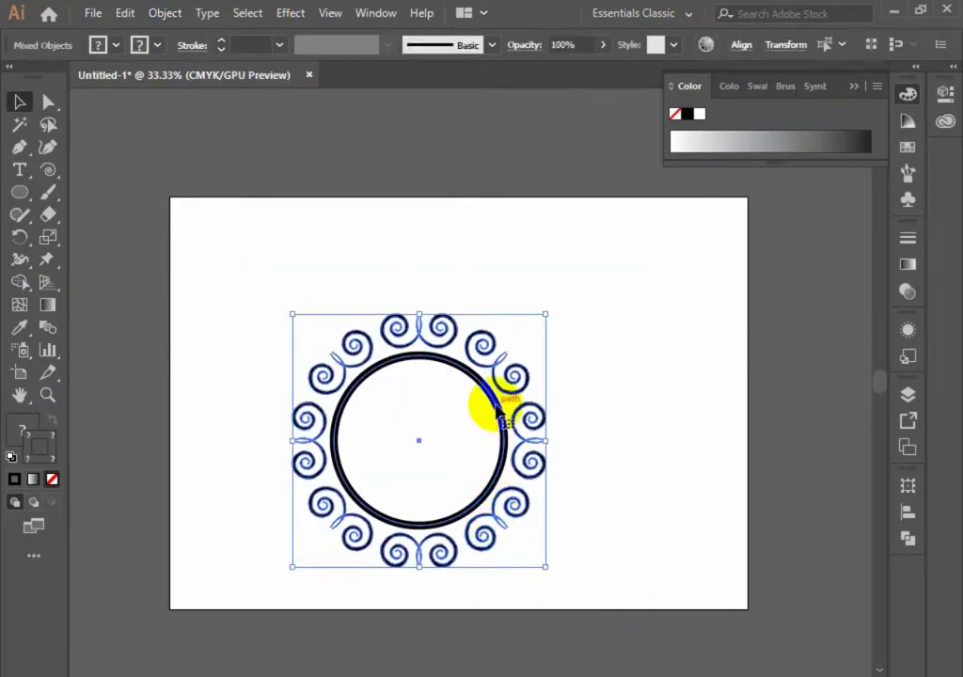
pyautogui.click(162, 13)
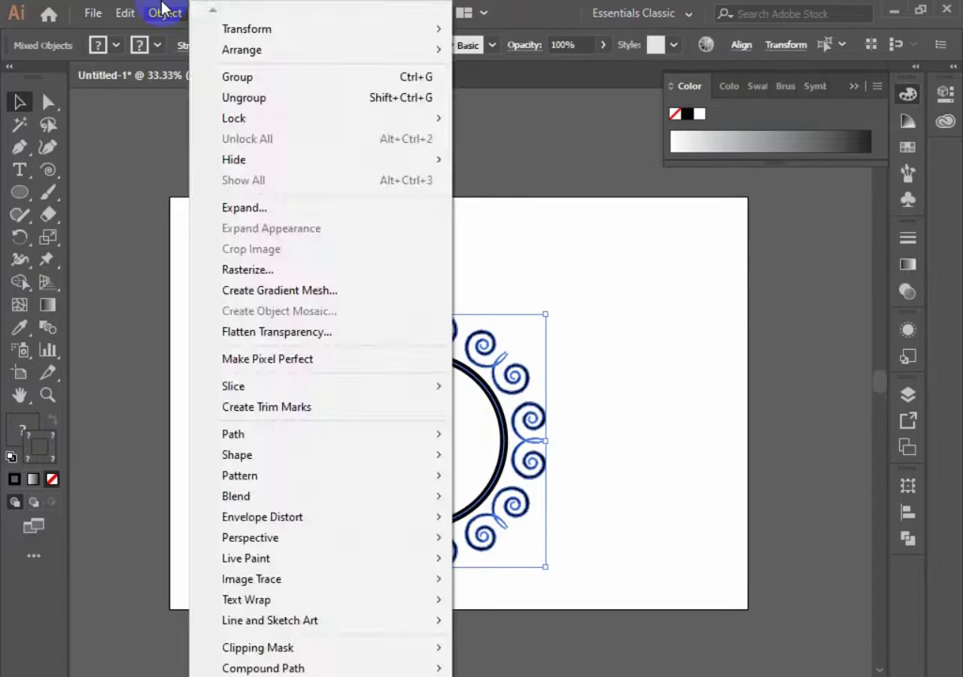
pyautogui.click(297, 209)
pyautogui.click(422, 475)
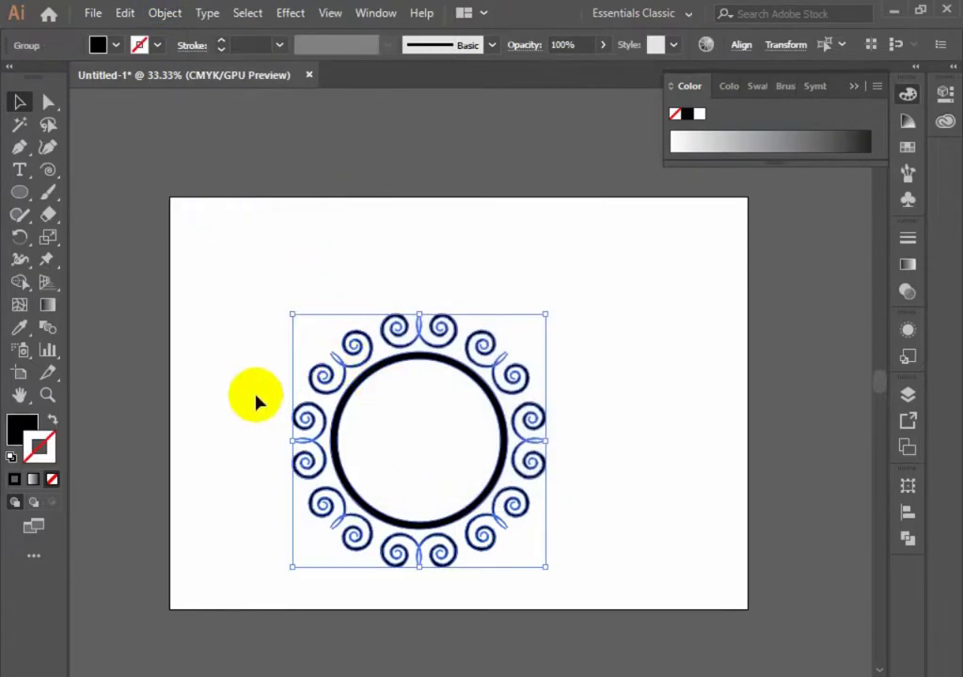
# Scale the expanded ornament down proportionally and place it slightly above the artboard's centre
pyautogui.moveTo(546, 565); pyautogui.dragTo(490, 345)
pyautogui.click(482, 400)
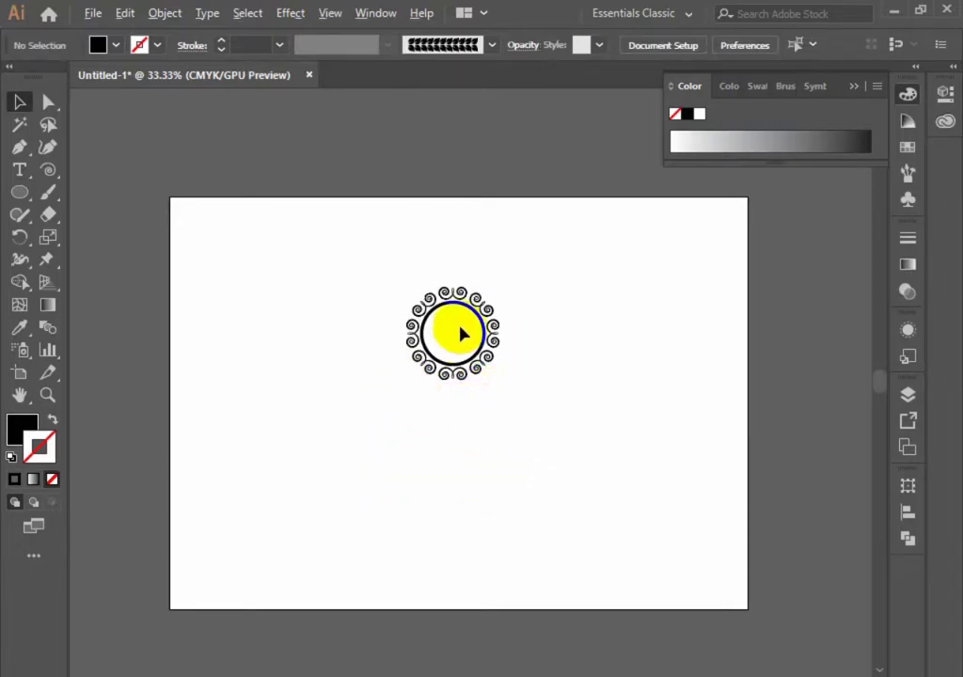
# Add a large letter "D" in the middle of the ring with the Type tool and place a copy below the ornament
pyautogui.scroll(2, 460, 333)
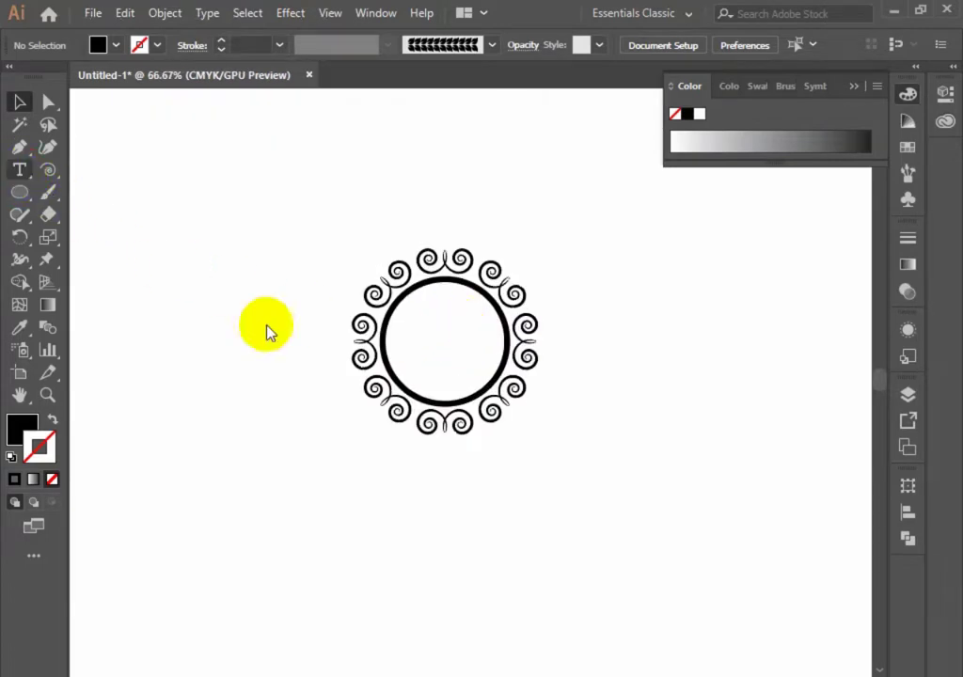
pyautogui.click(426, 335)
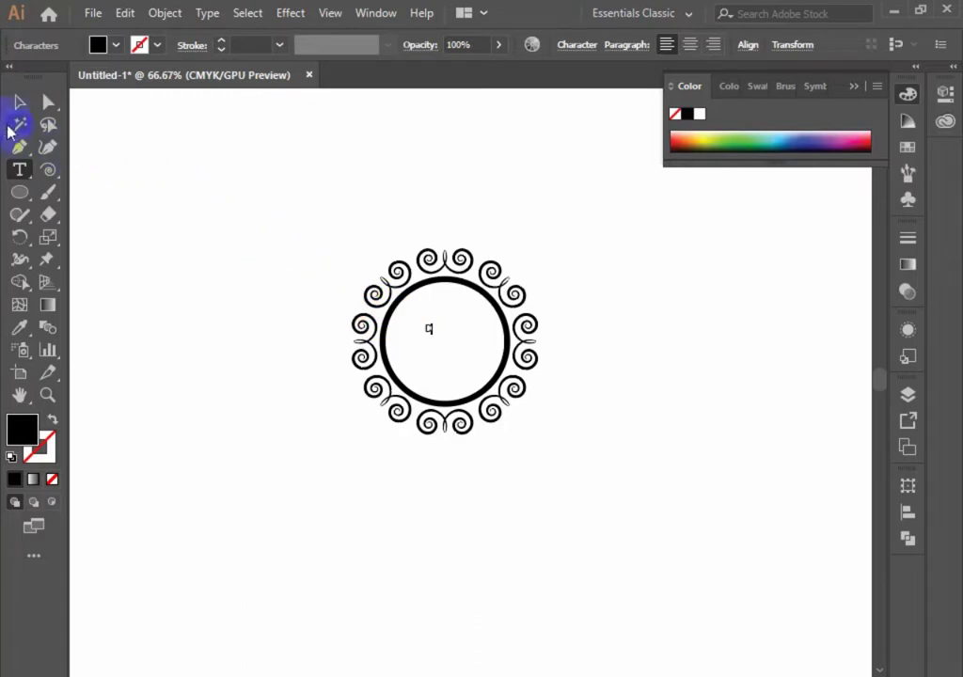
pyautogui.click(19, 101)
pyautogui.moveTo(430, 331); pyautogui.dragTo(308, 486)
pyautogui.click(468, 353)
pyautogui.click(581, 420)
# Extend the copied letter below the ornament to read "Damo Logo"
pyautogui.doubleClick(309, 487)
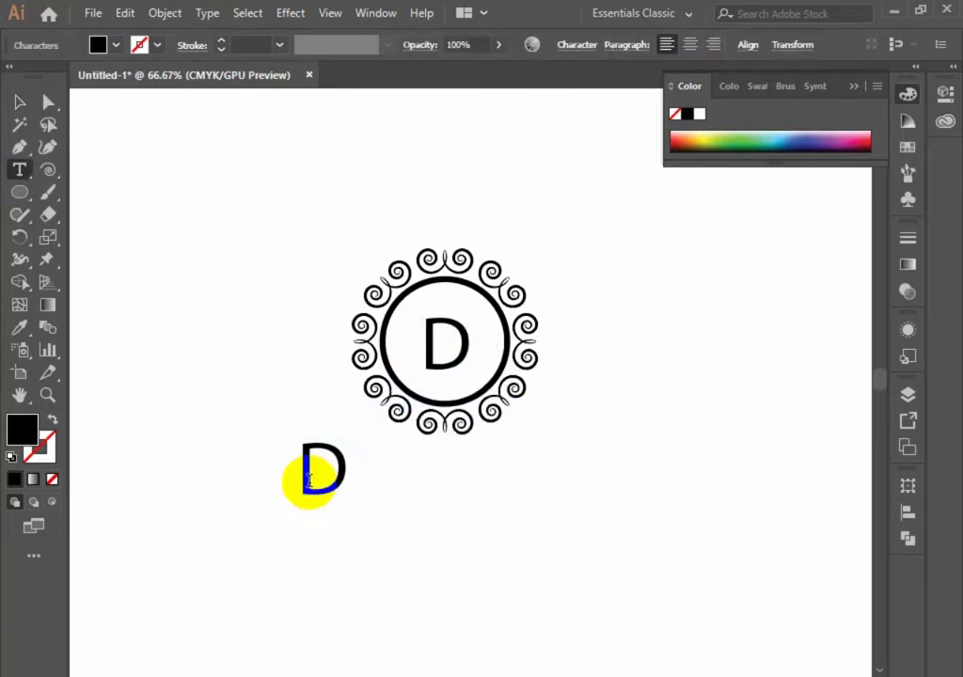
pyautogui.write('amo')
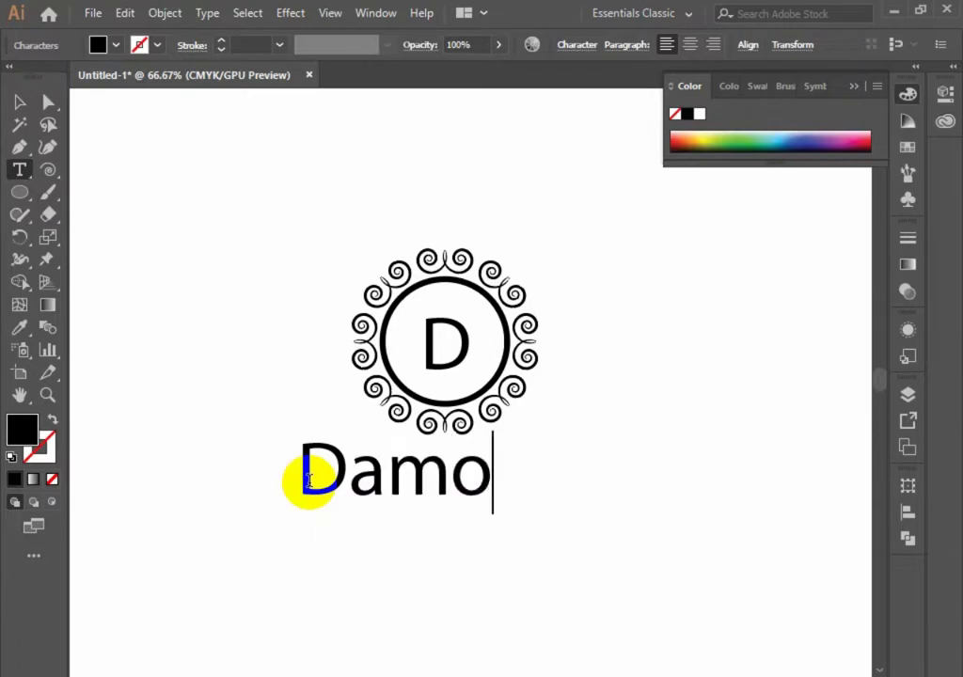
pyautogui.write(' Logo')
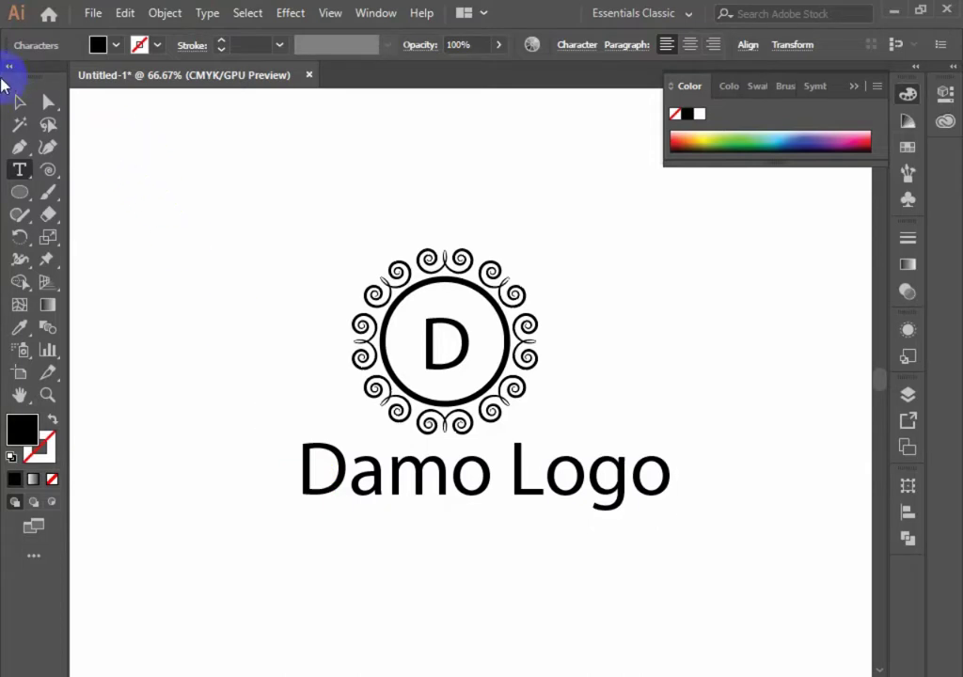
# Move the "Damo Logo" text so it is centred below the ring ornament
pyautogui.click(17, 96)
pyautogui.moveTo(436, 462); pyautogui.dragTo(402, 482)
pyautogui.click(423, 575)
pyautogui.moveTo(443, 544); pyautogui.dragTo(410, 556)
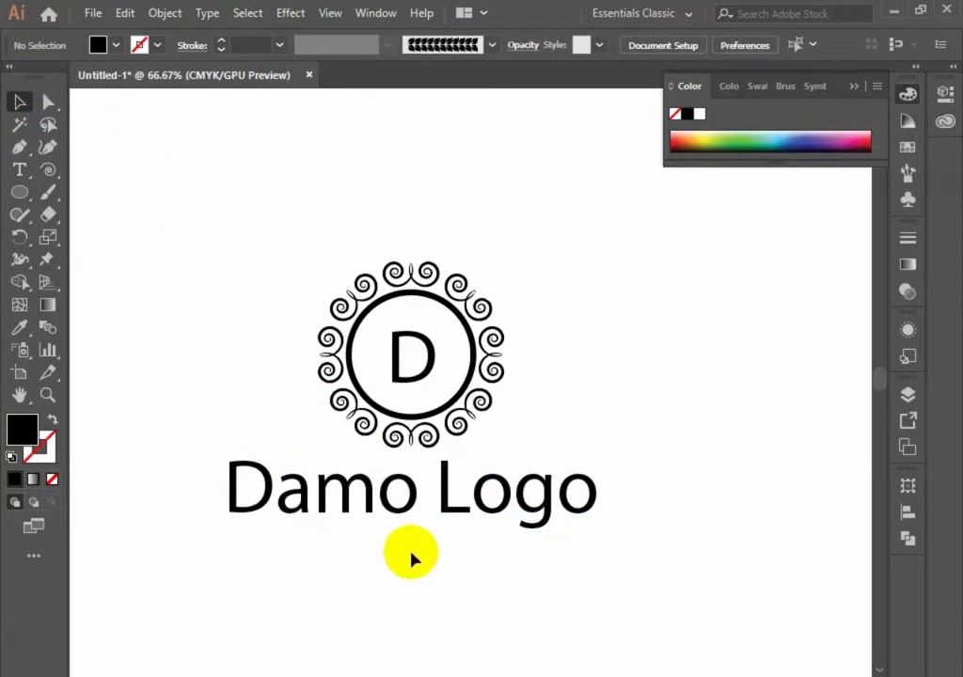
# Change the ring's letter and the "Damo Logo" text to a handwritten signature font and re-centre the text below the ornament
pyautogui.click(438, 488)
pyautogui.click(414, 371)
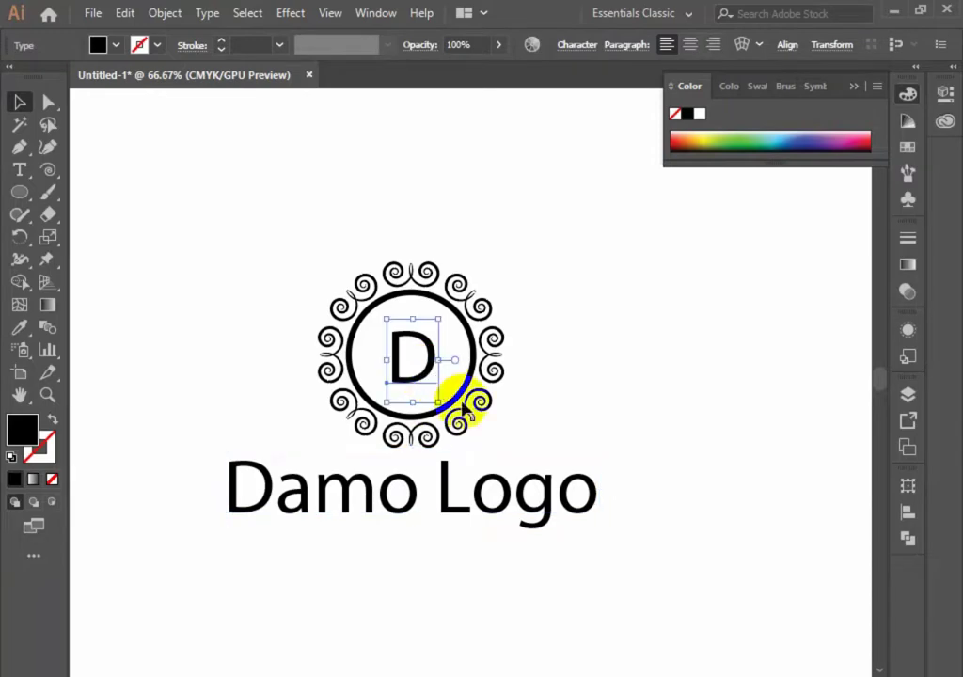
pyautogui.keyDown('shift'); pyautogui.click(456, 489); pyautogui.keyUp('shift')
pyautogui.click(580, 59)
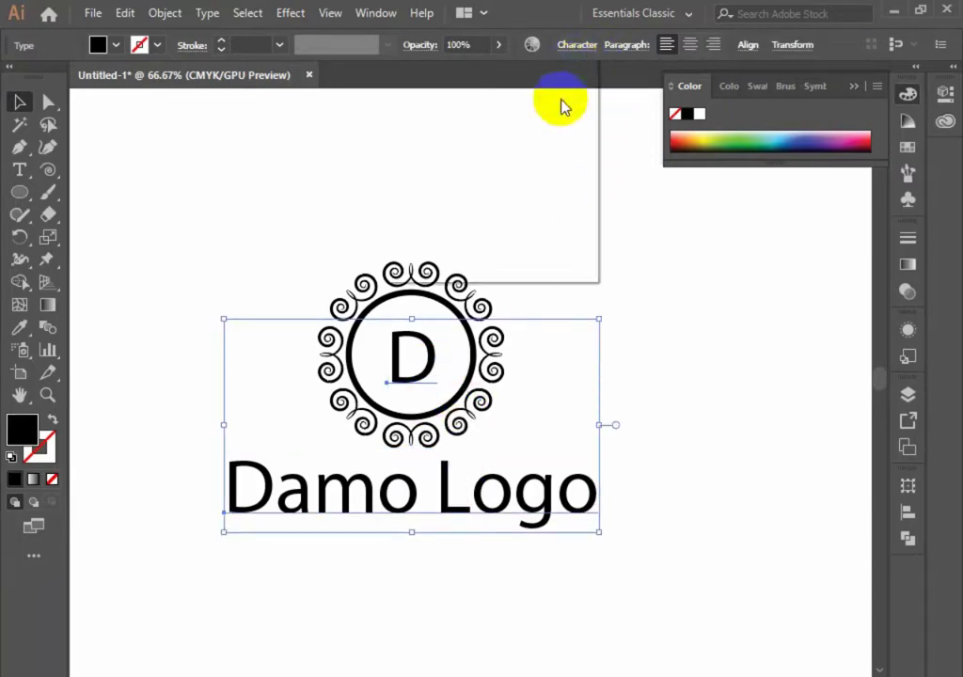
pyautogui.click(583, 76)
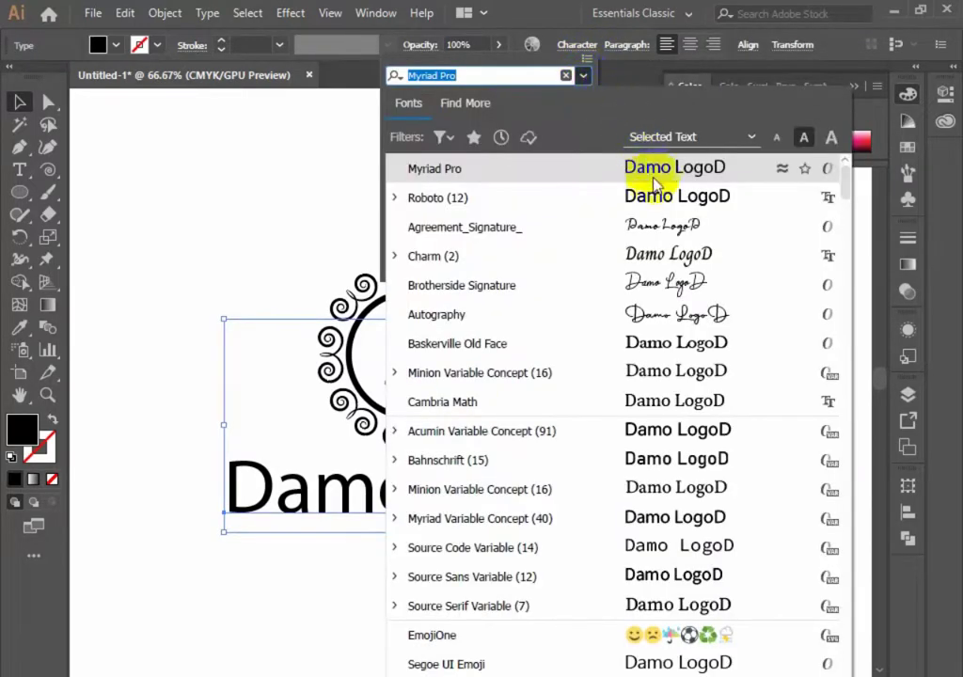
pyautogui.click(658, 227)
pyautogui.click(668, 297)
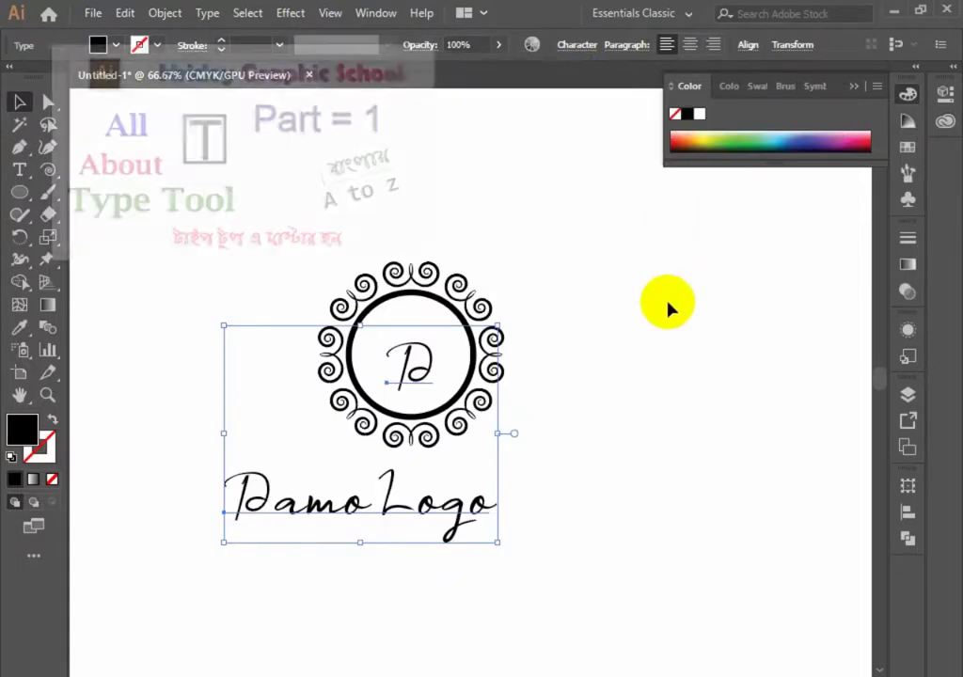
pyautogui.click(667, 299)
pyautogui.moveTo(464, 523); pyautogui.dragTo(501, 524)
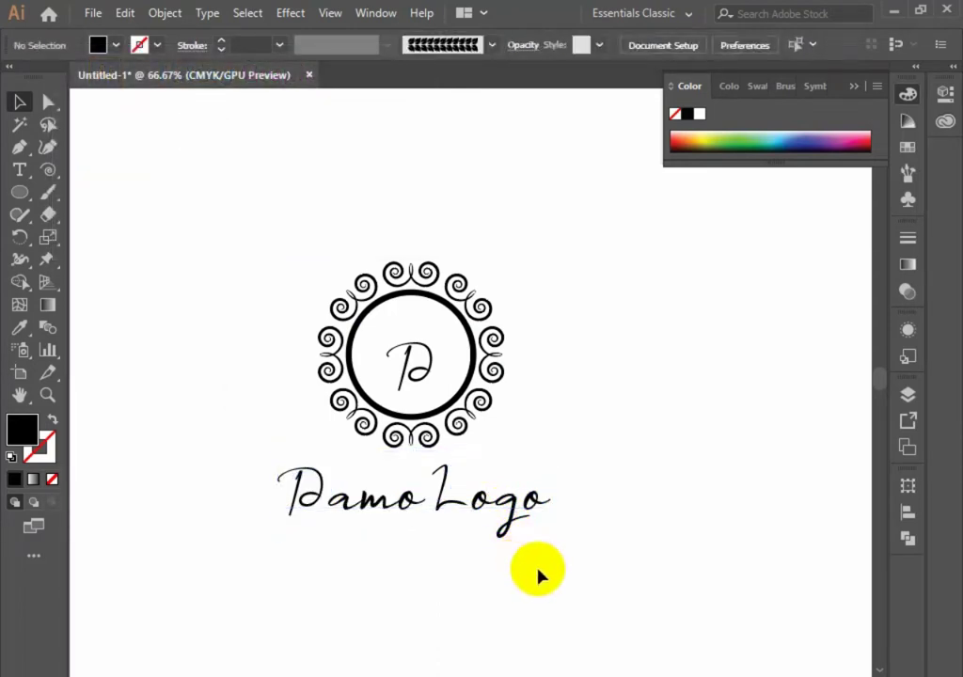
pyautogui.click(548, 582)
pyautogui.moveTo(547, 581); pyautogui.dragTo(239, 206)
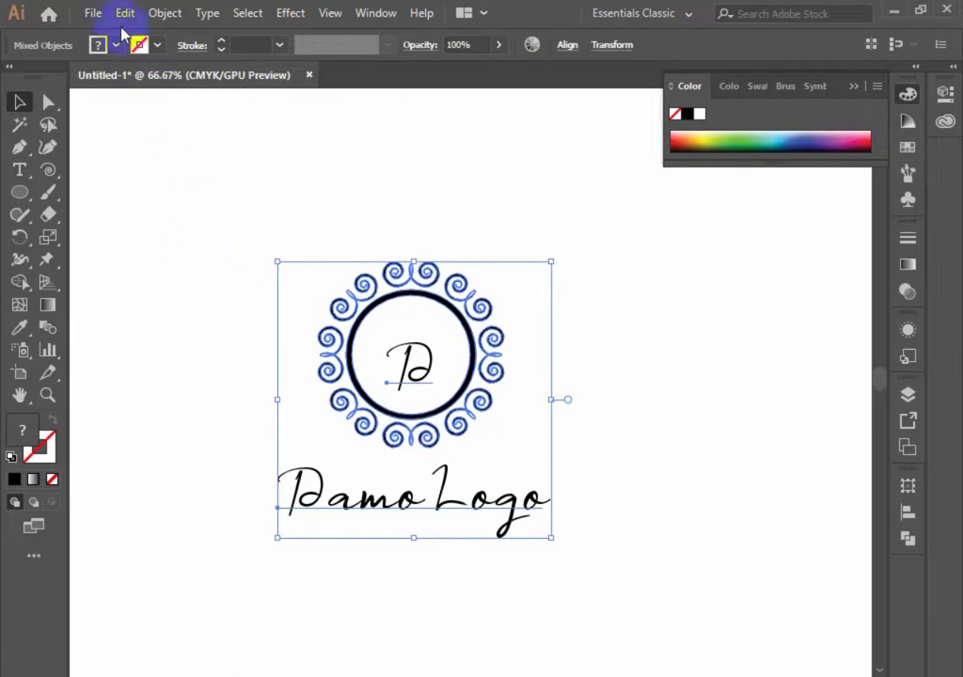
pyautogui.click(156, 11)
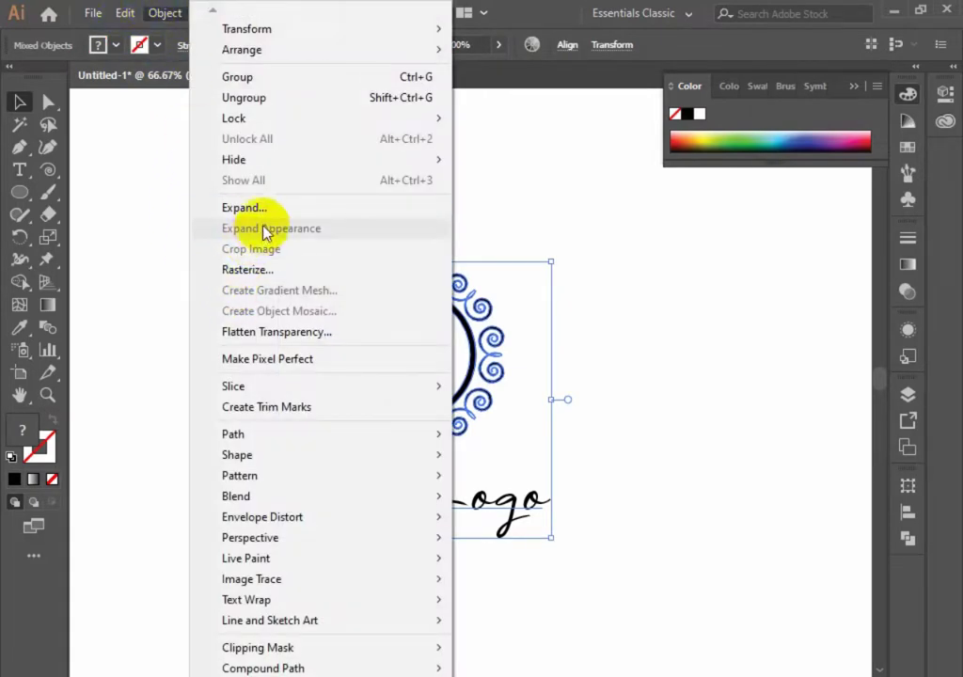
pyautogui.click(555, 309)
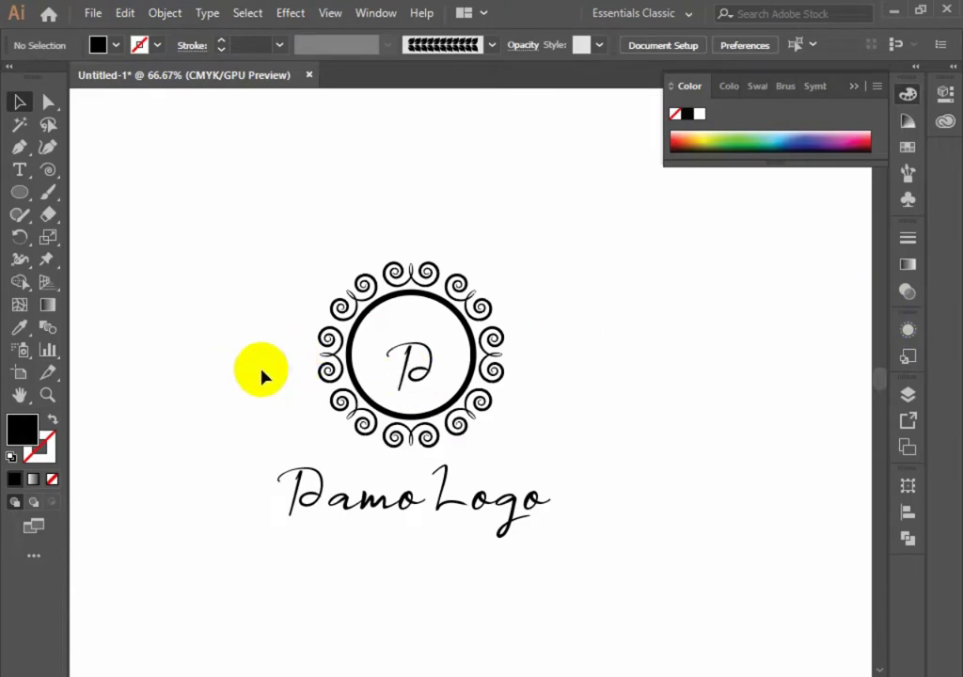
# Convert the "Damo Logo" text and the letter inside the ring to outlines
pyautogui.click(348, 515)
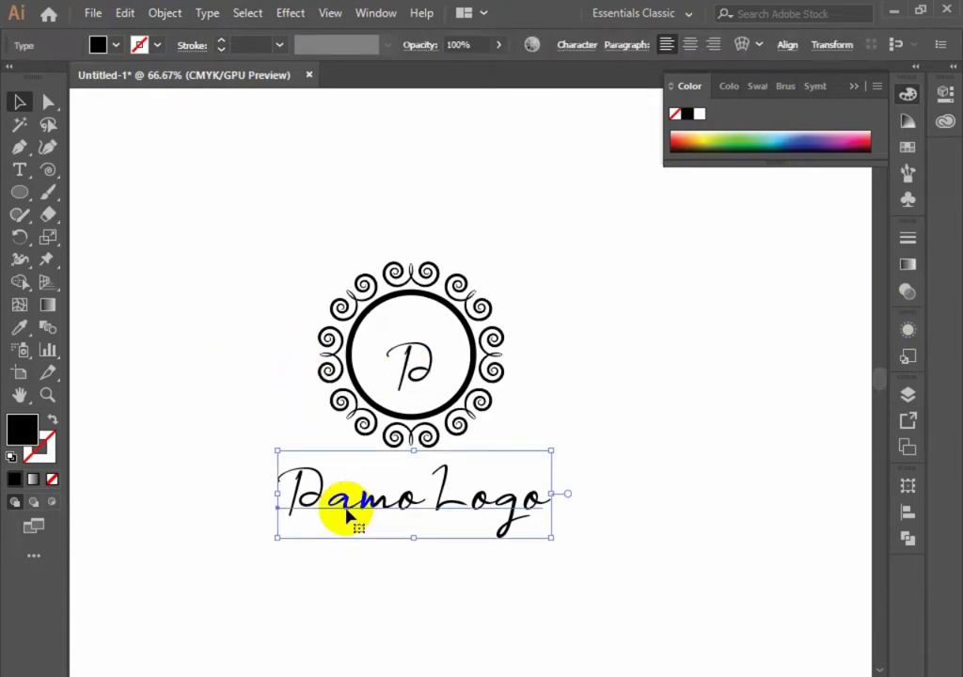
pyautogui.rightClick(286, 533)
pyautogui.click(383, 294)
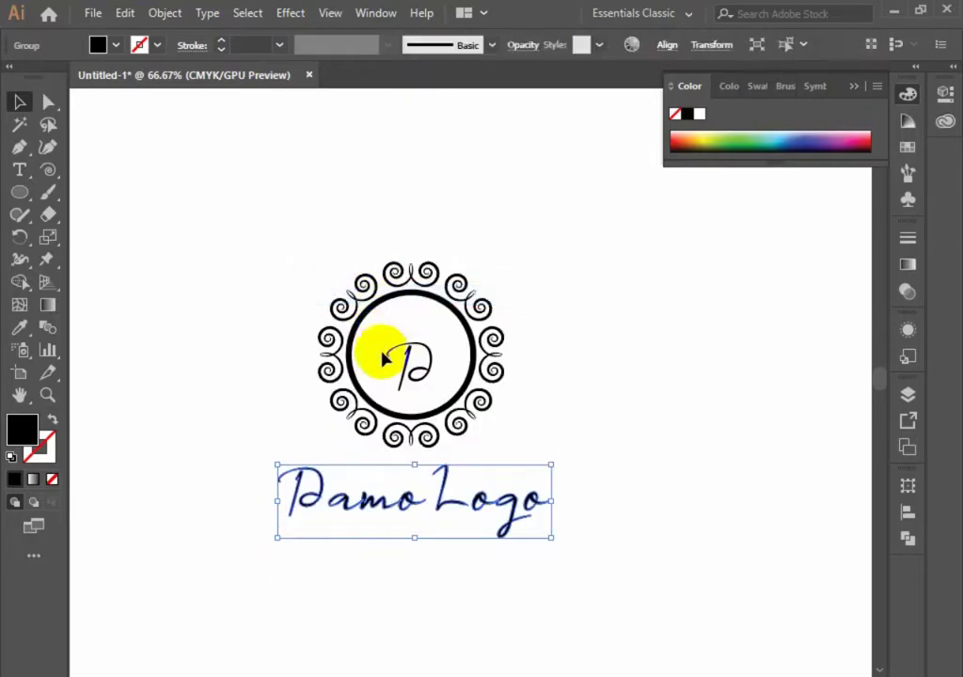
pyautogui.rightClick(408, 357)
pyautogui.click(483, 461)
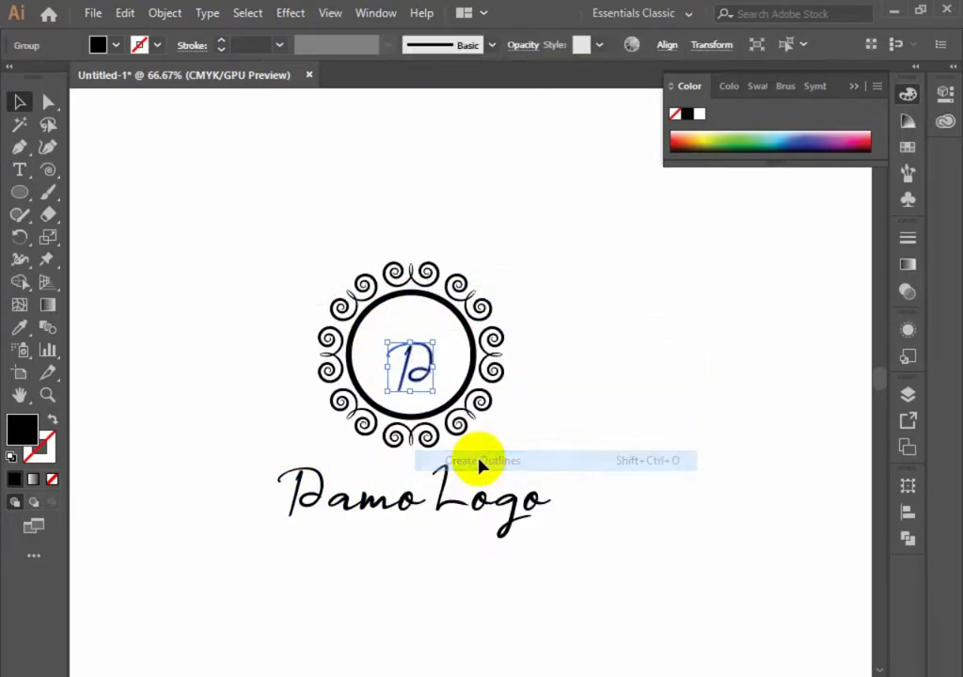
pyautogui.click(485, 459)
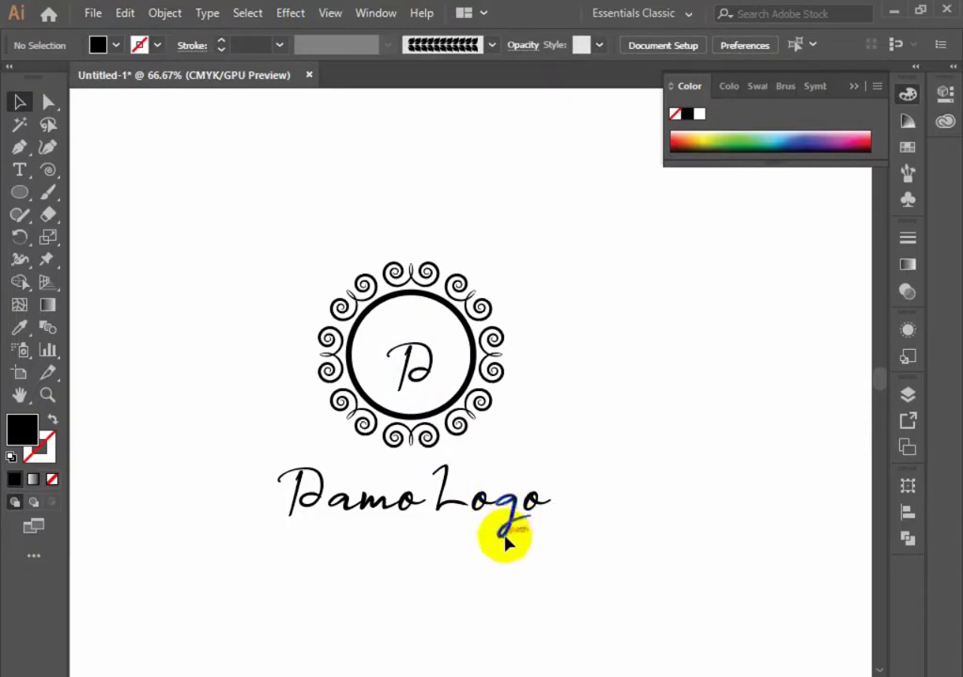
pyautogui.moveTo(558, 586); pyautogui.dragTo(282, 461)
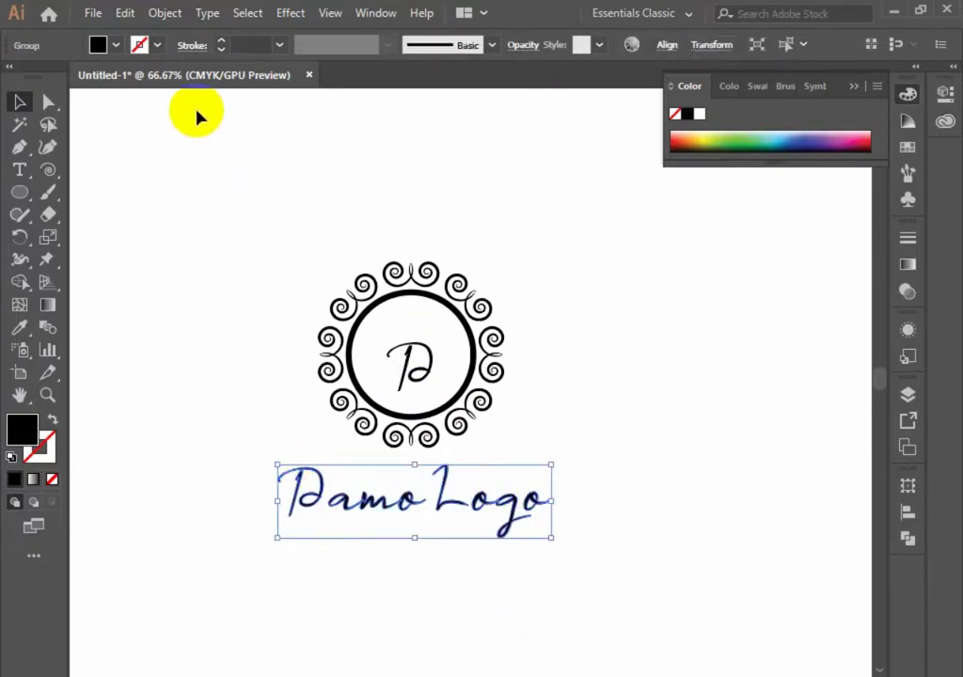
pyautogui.click(243, 275)
pyautogui.moveTo(607, 563); pyautogui.dragTo(279, 456)
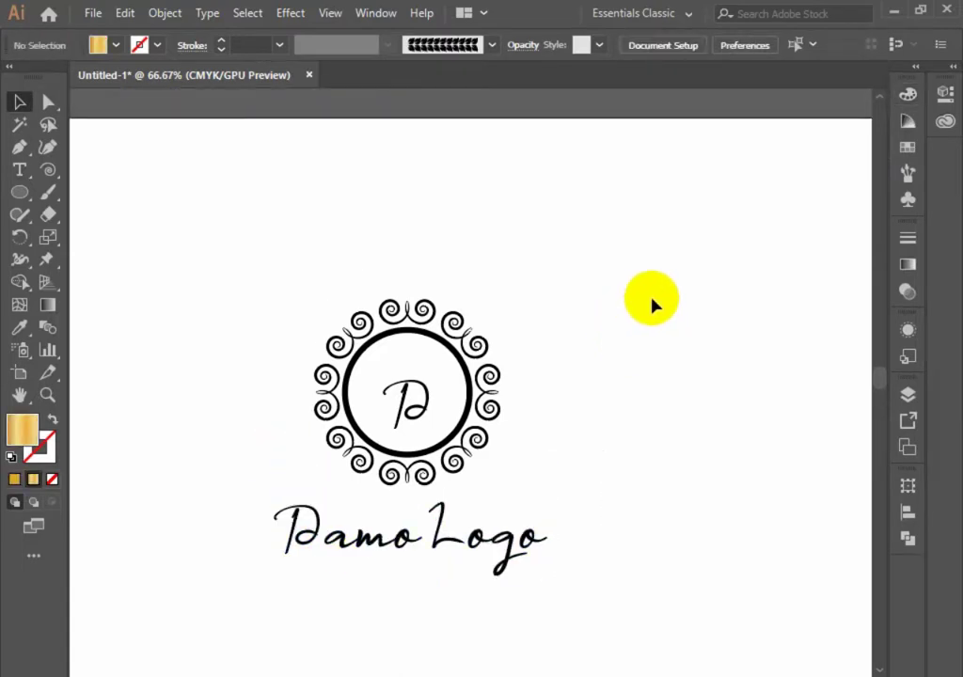
# Move the gold gradient circle from above the artboard to beside the logo
pyautogui.moveTo(628, 259); pyautogui.dragTo(625, 371)
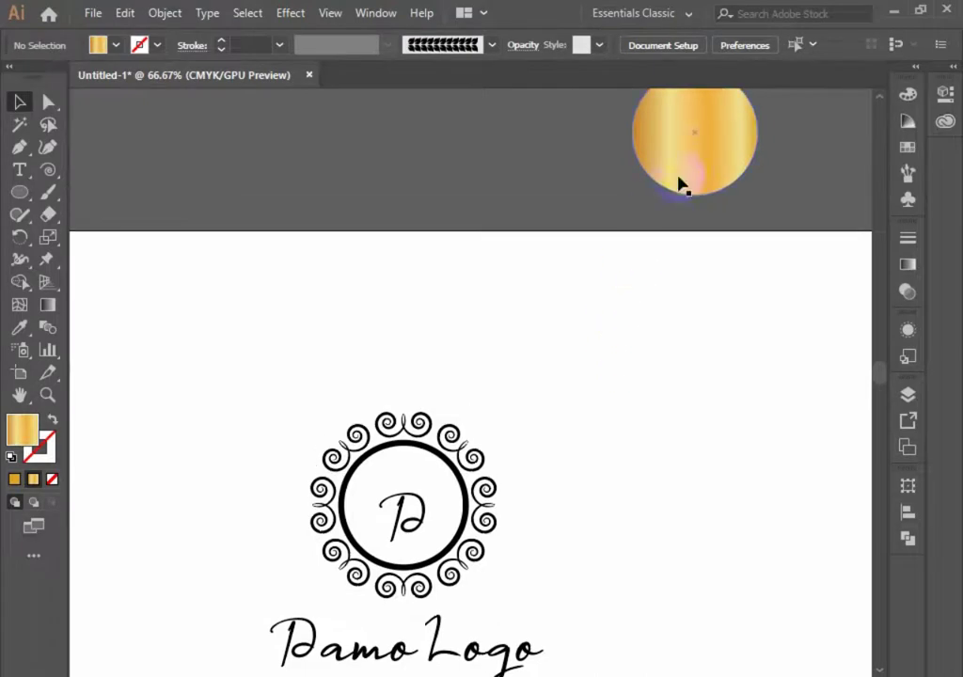
pyautogui.moveTo(709, 132); pyautogui.dragTo(669, 473)
pyautogui.moveTo(499, 507); pyautogui.dragTo(516, 438)
# Select the whole logo and apply the circle's gold gradient to it with the Eyedropper tool
pyautogui.moveTo(149, 236); pyautogui.dragTo(523, 598)
pyautogui.click(19, 328)
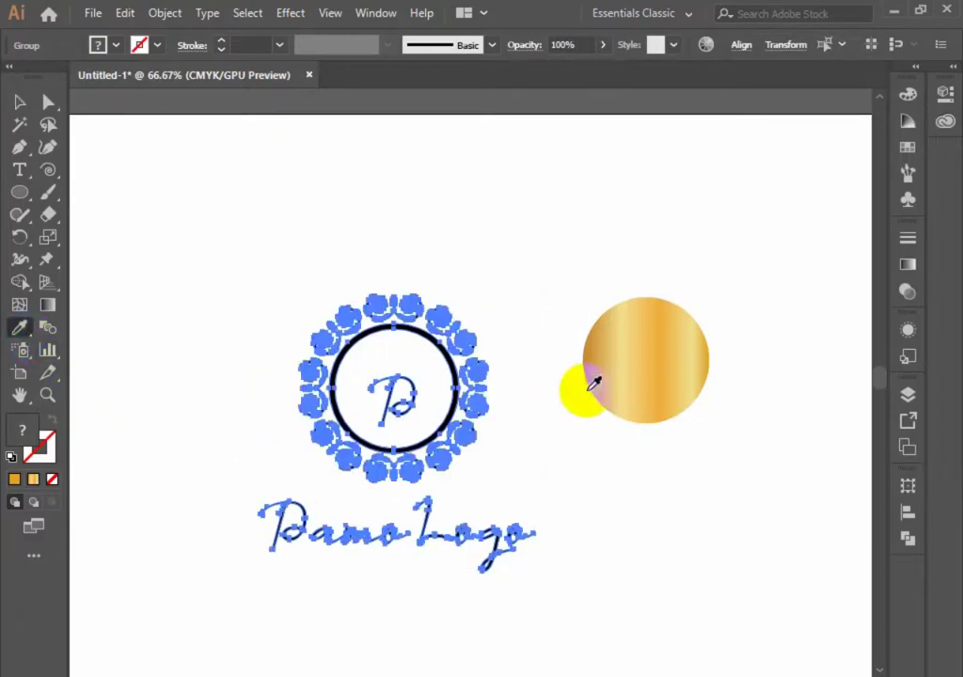
pyautogui.click(622, 377)
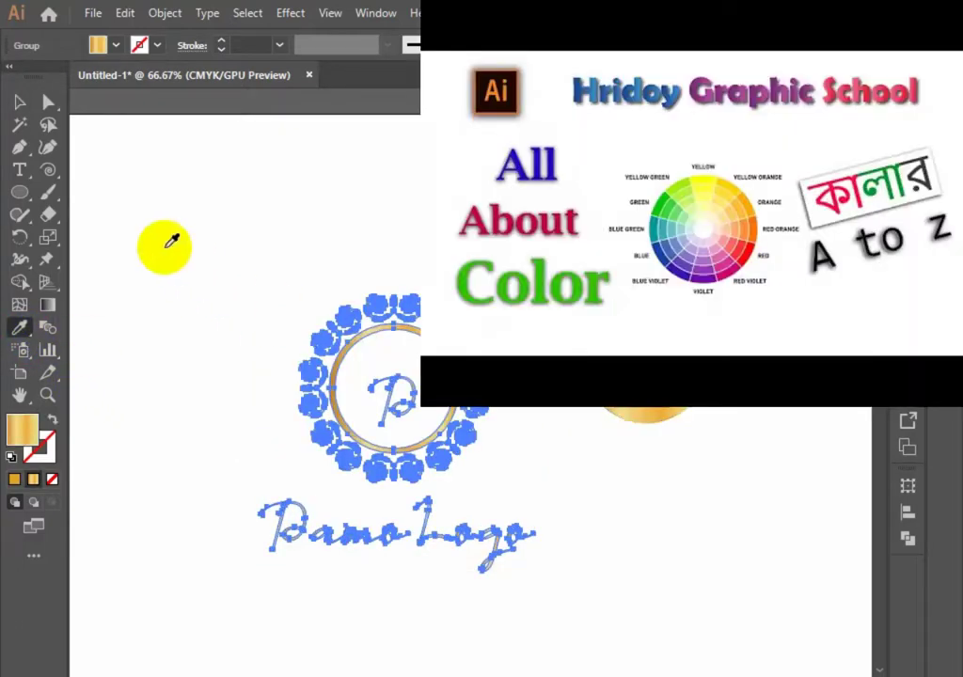
pyautogui.click(17, 100)
pyautogui.click(185, 215)
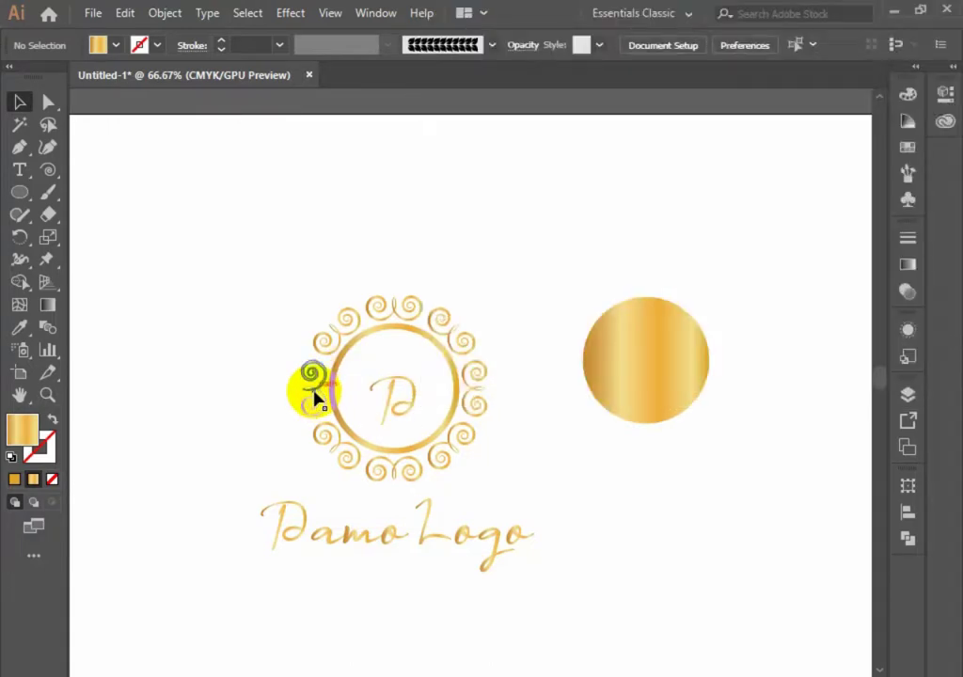
# Move the gold gradient sample circle off the artboard and delete it
pyautogui.scroll(-1, 280, 459)
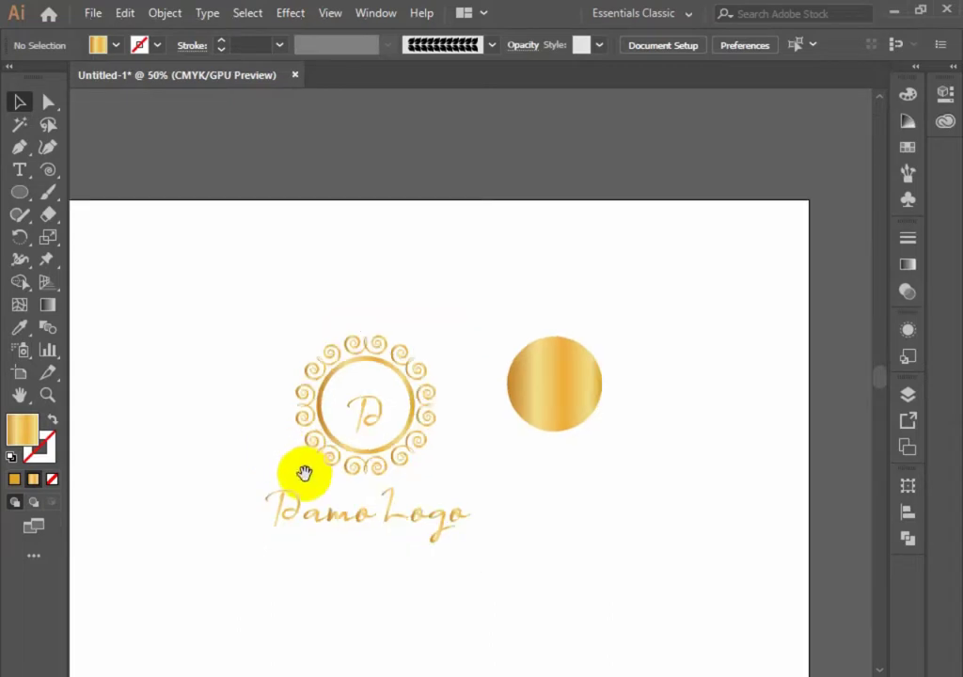
pyautogui.moveTo(306, 468); pyautogui.dragTo(366, 449)
pyautogui.scroll(-1, 376, 455)
pyautogui.moveTo(440, 527); pyautogui.dragTo(422, 470)
pyautogui.click(507, 340)
pyautogui.moveTo(508, 340); pyautogui.dragTo(485, 172)
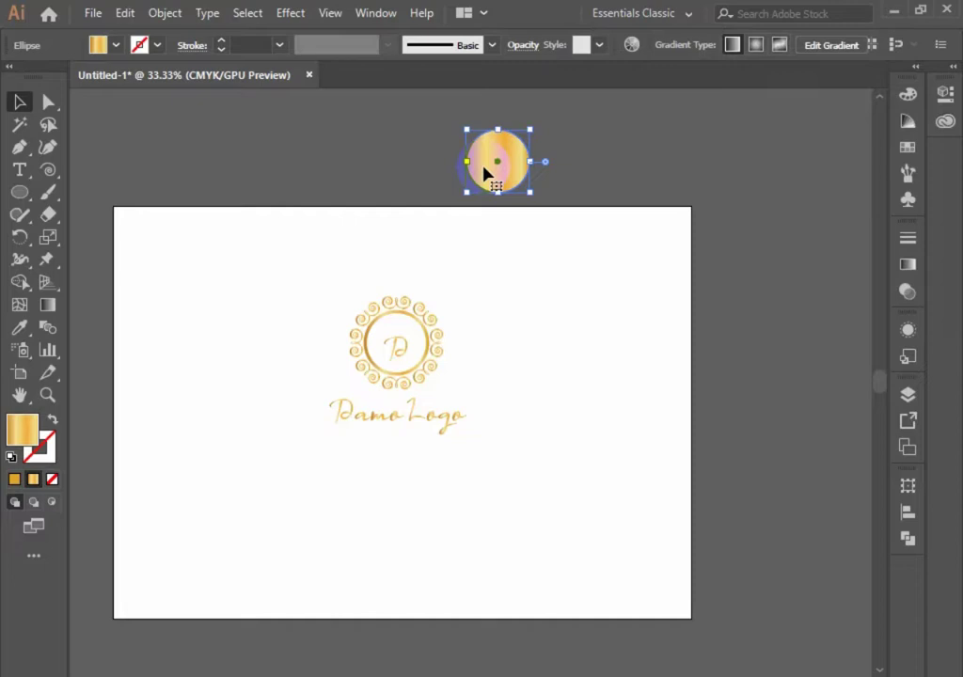
pyautogui.press('Delete')
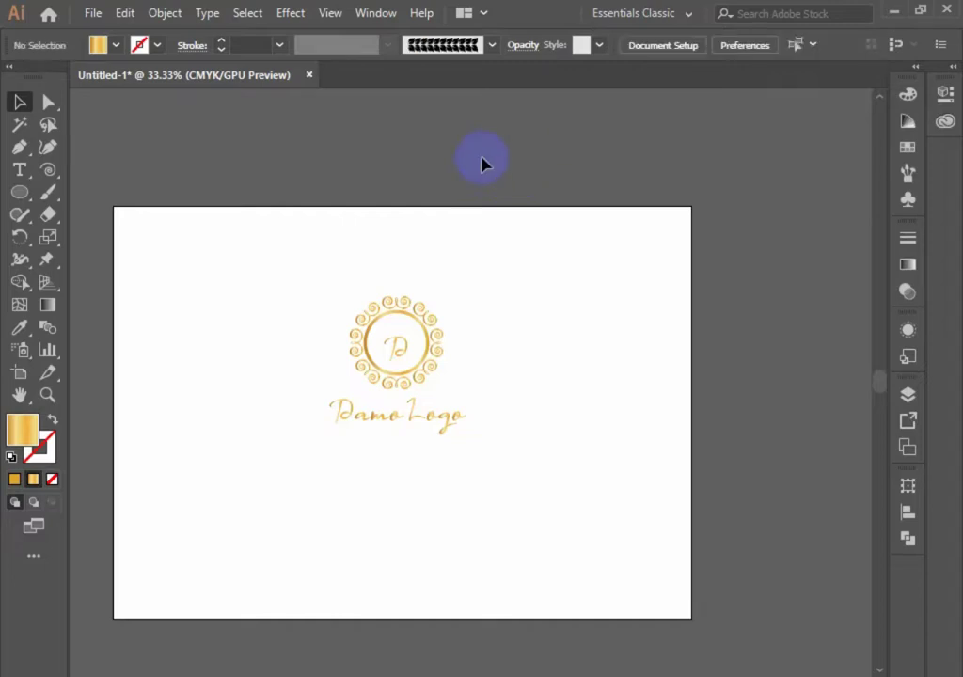
# Enlarge the complete logo proportionally and move it down toward the middle of the artboard
pyautogui.moveTo(243, 234); pyautogui.dragTo(547, 517)
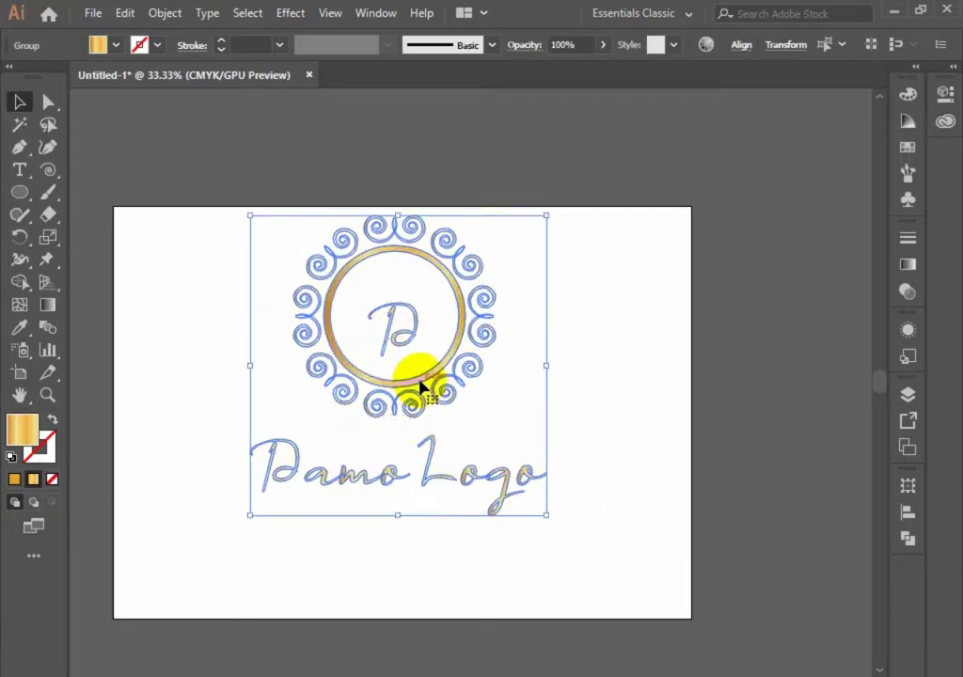
pyautogui.moveTo(420, 385); pyautogui.dragTo(383, 428)
pyautogui.click(515, 425)
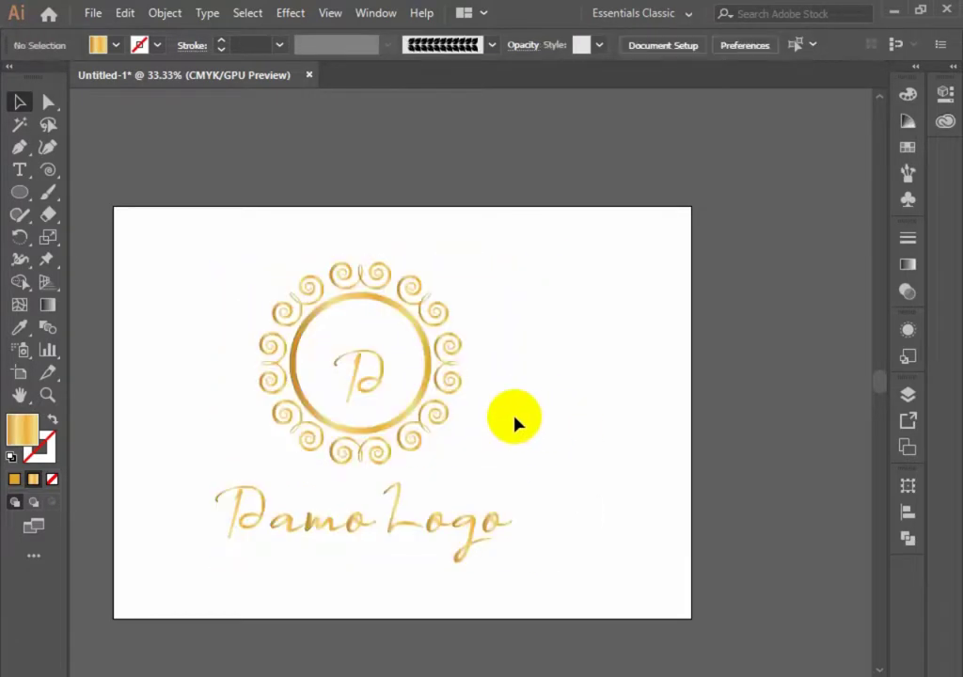
# Draw a rectangle covering the whole artboard and give it a solid near-black fill
pyautogui.moveTo(19, 194); pyautogui.dragTo(691, 618)
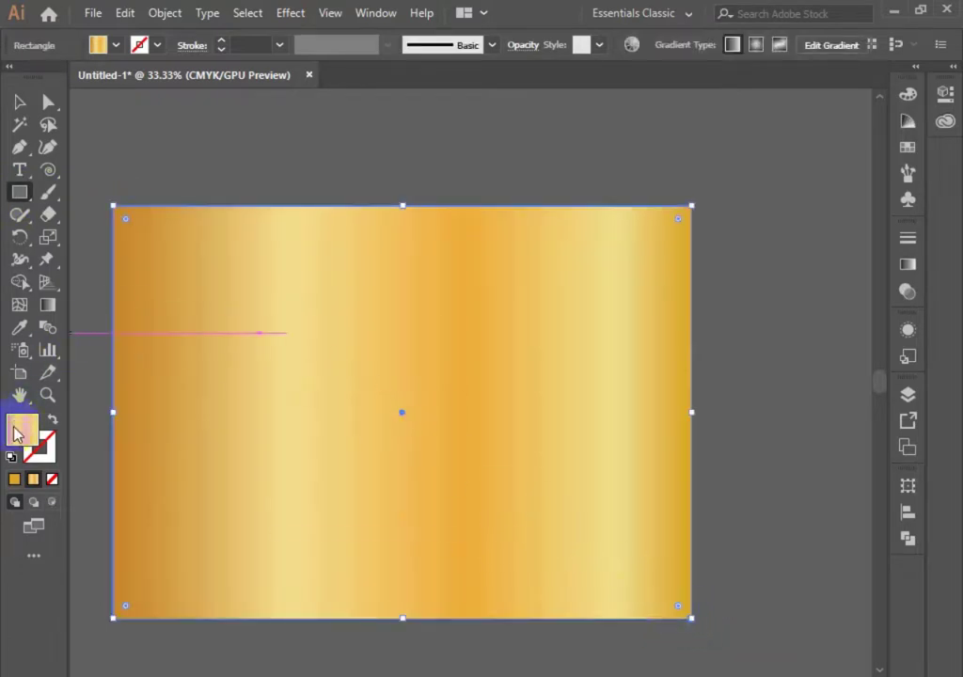
pyautogui.click(14, 479)
pyautogui.doubleClick(22, 430)
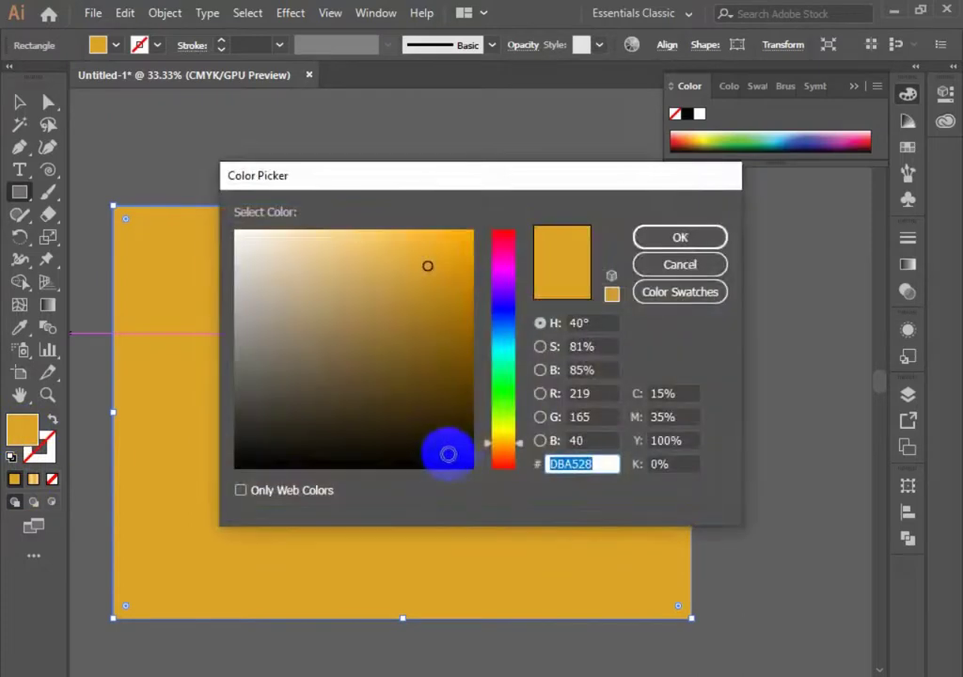
pyautogui.click(462, 461)
pyautogui.click(662, 251)
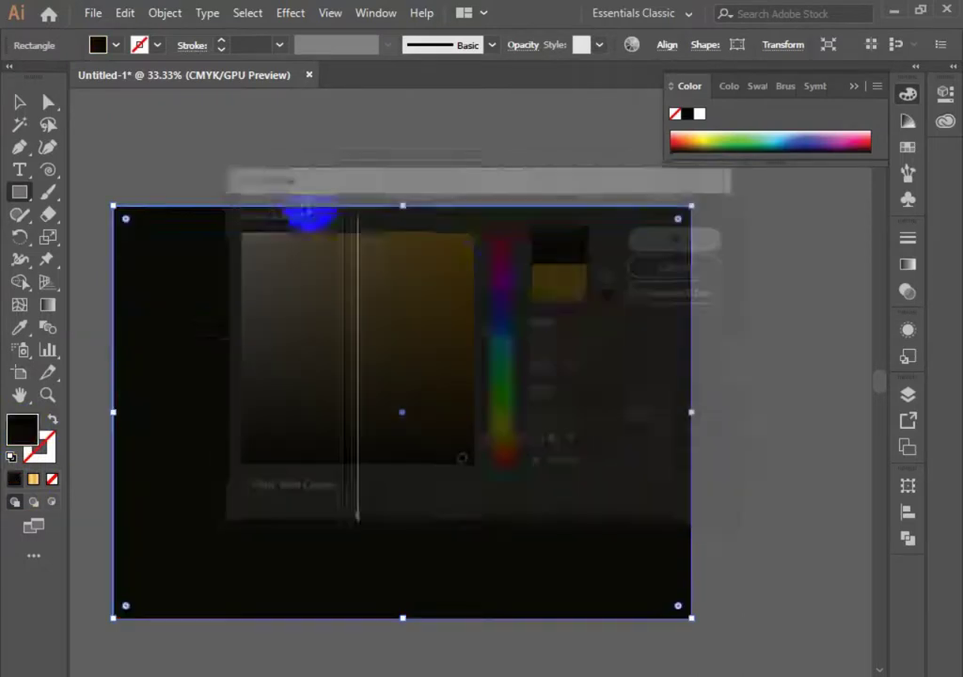
# Send the black rectangle to the back behind the gold logo and lock it
pyautogui.click(14, 101)
pyautogui.click(312, 326)
pyautogui.rightClick(316, 327)
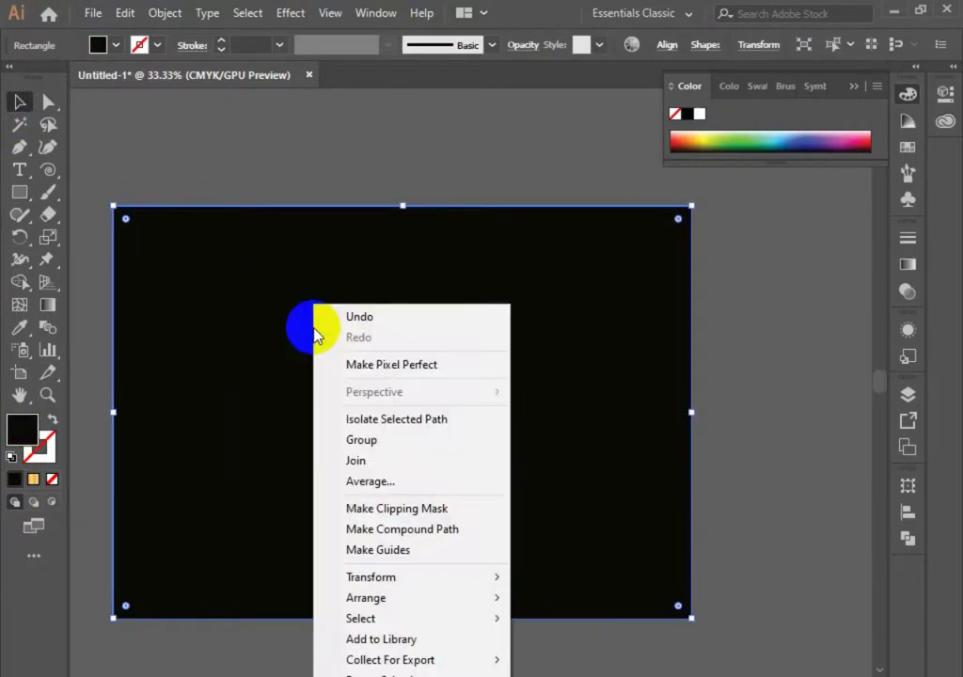
pyautogui.moveTo(407, 610)
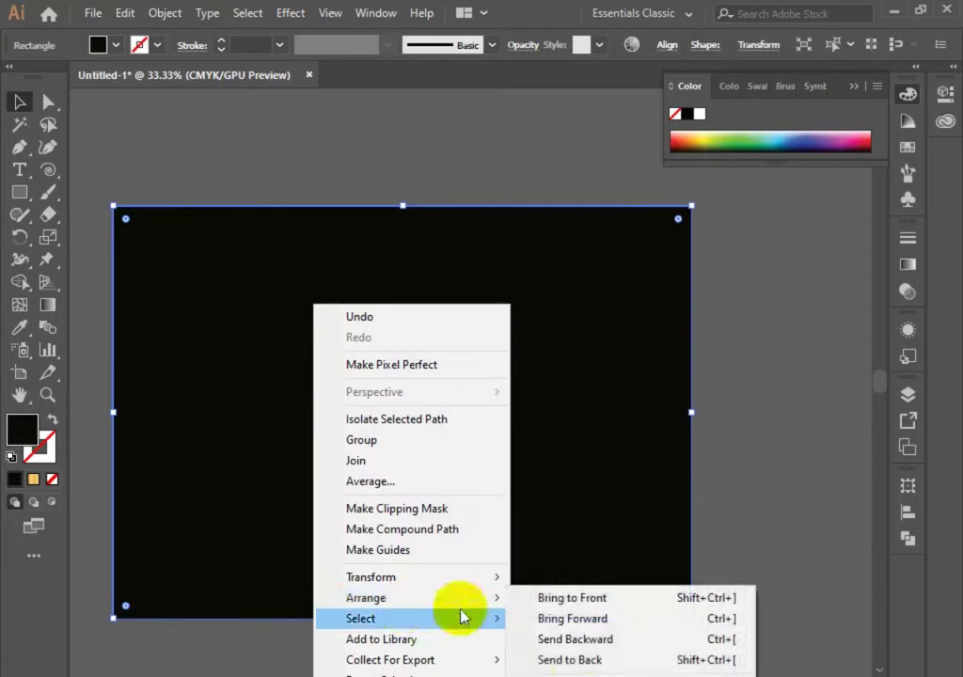
pyautogui.click(590, 661)
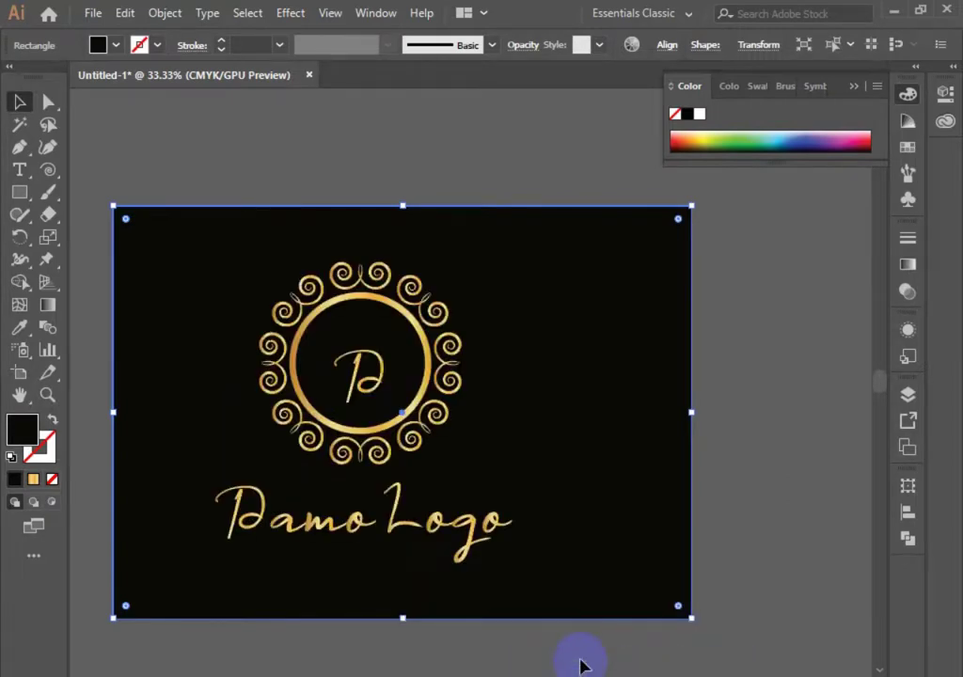
pyautogui.click(581, 665)
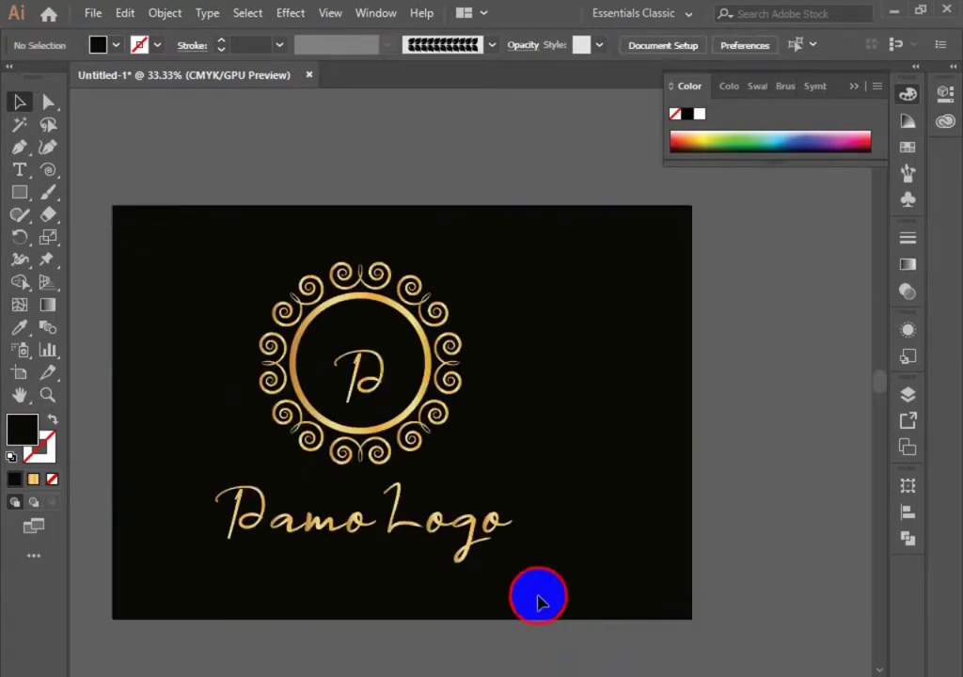
# Group all the logo parts and align the group to the artboard's horizontal centre
pyautogui.moveTo(537, 598); pyautogui.dragTo(215, 219)
pyautogui.rightClick(356, 366)
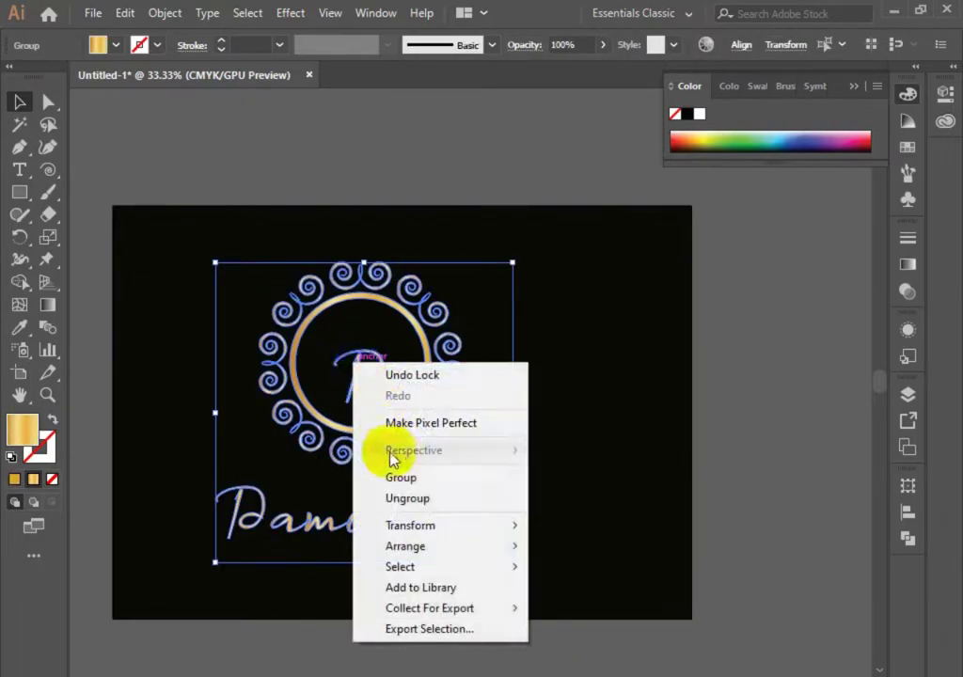
pyautogui.click(395, 477)
pyautogui.click(665, 47)
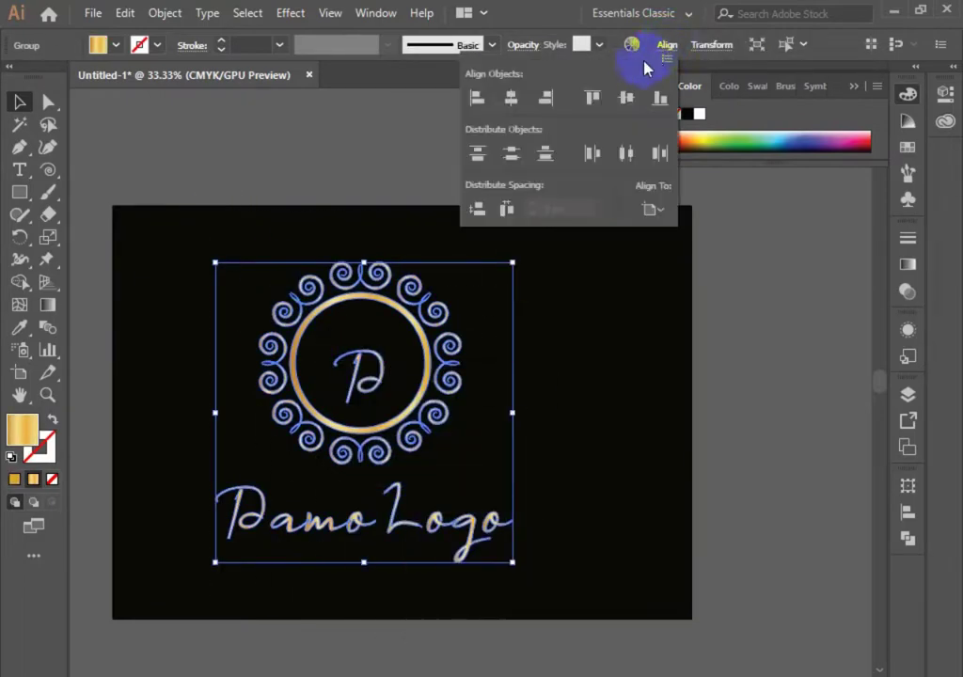
pyautogui.click(513, 98)
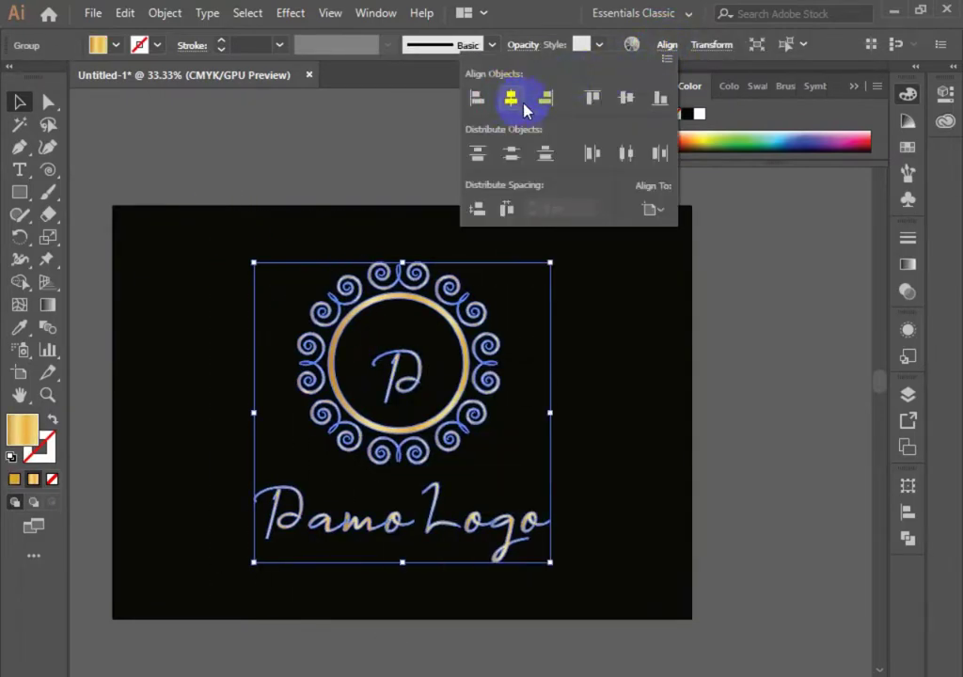
pyautogui.click(616, 439)
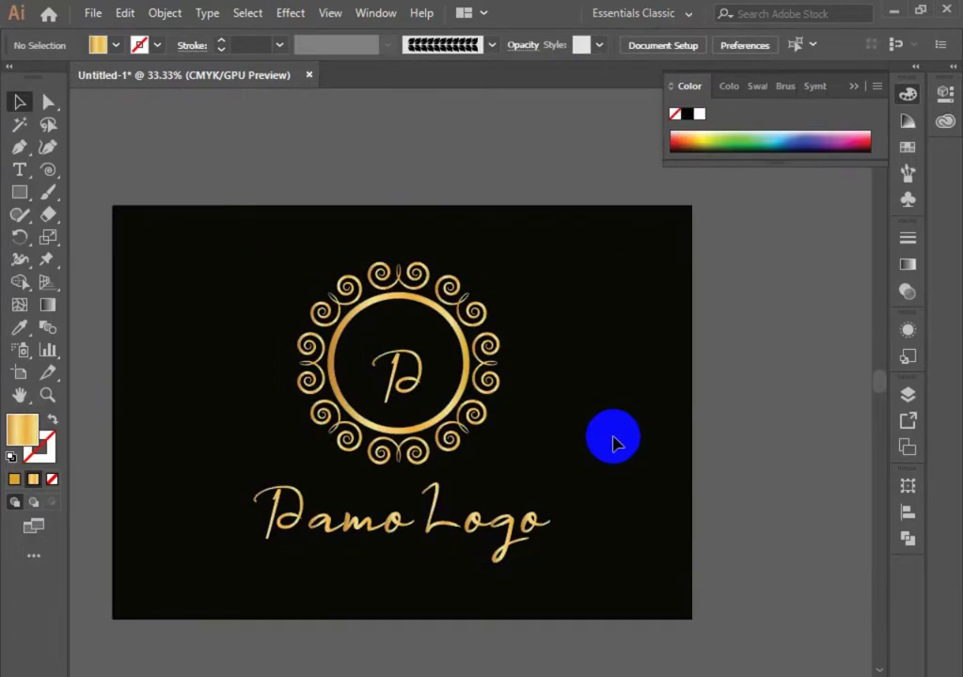
# Display the artwork in full-screen mode and examine the finished logo up close
pyautogui.press('f')
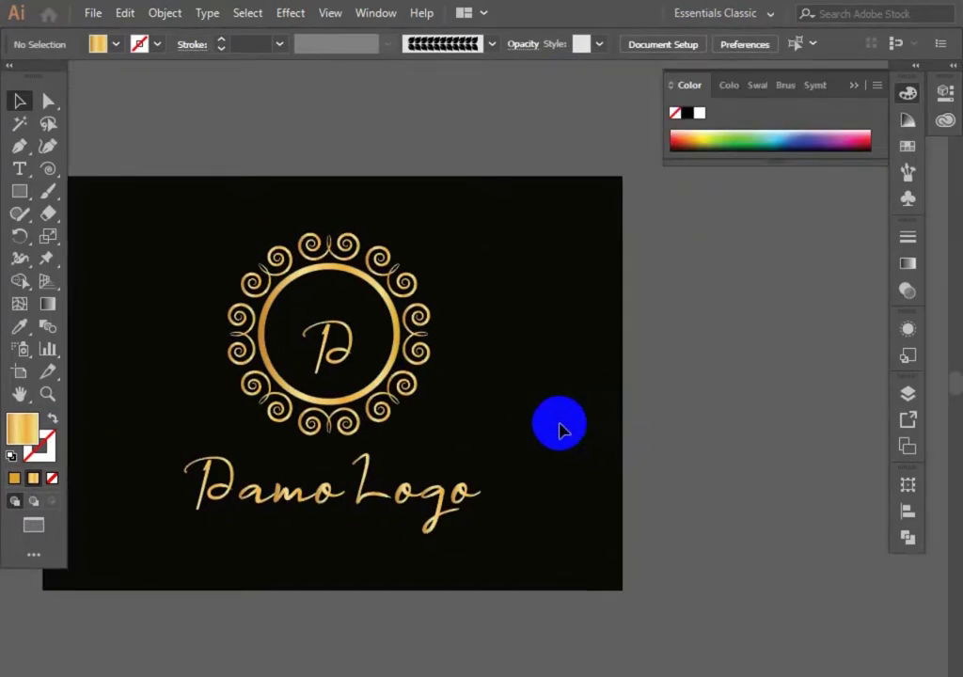
pyautogui.press('f')
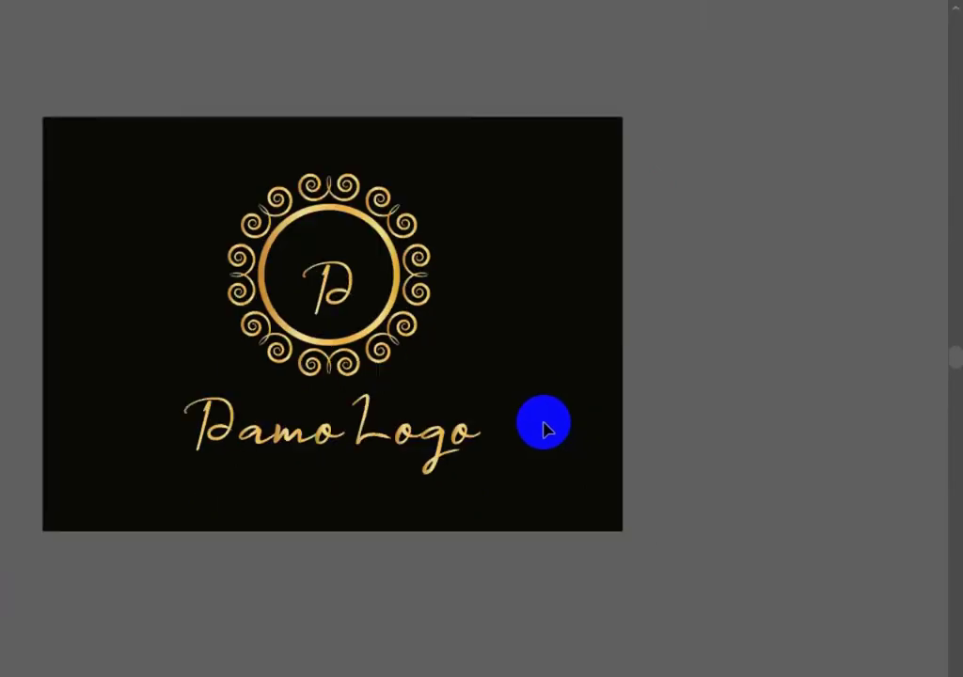
pyautogui.scroll(1, 401, 412)
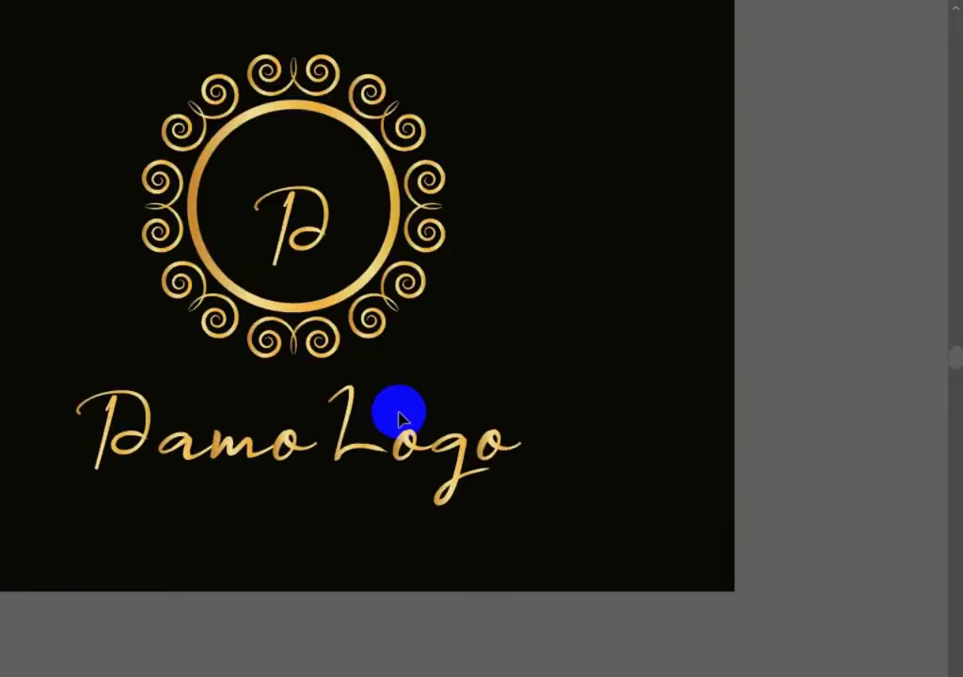
pyautogui.moveTo(399, 412); pyautogui.dragTo(560, 499)
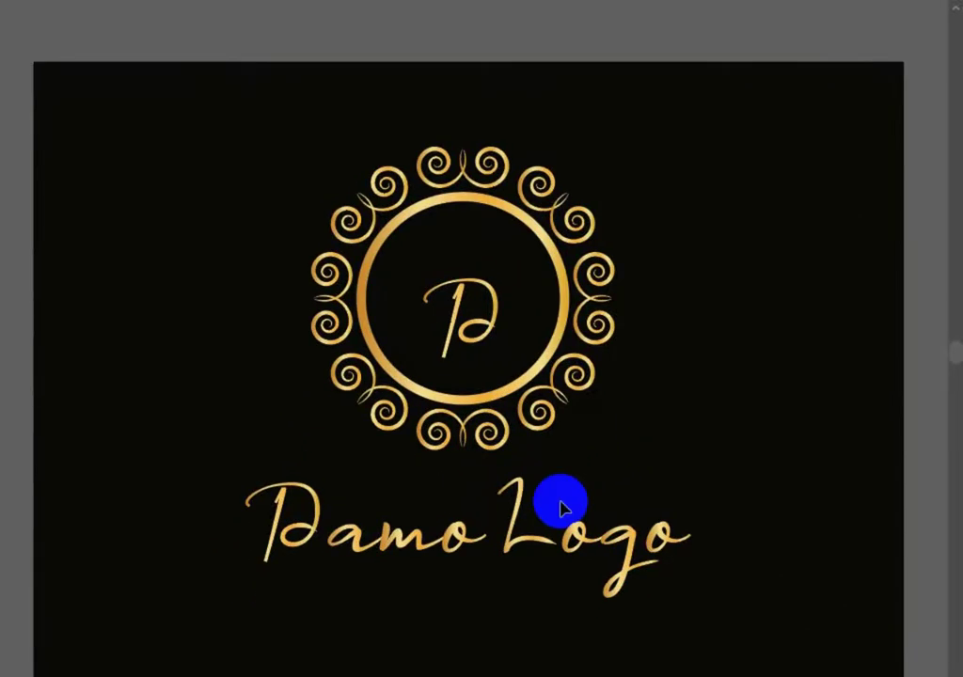